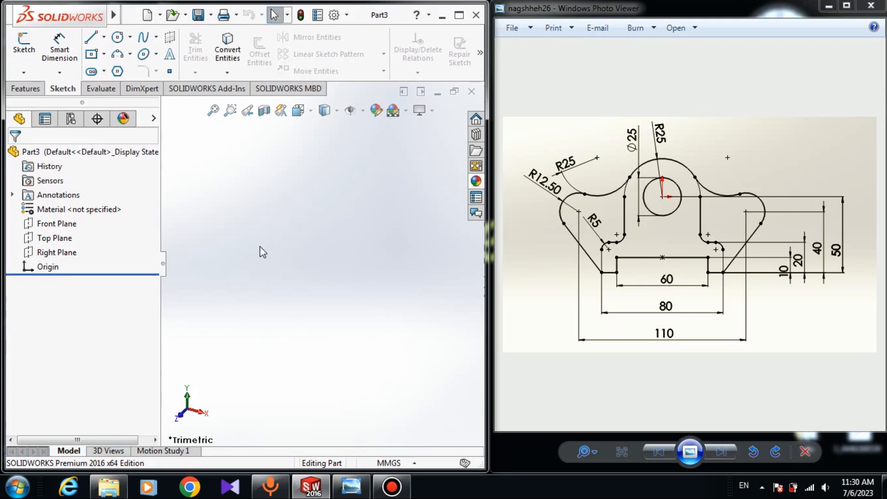
Start a new sketch on the Front Plane.
left_click(49, 224)
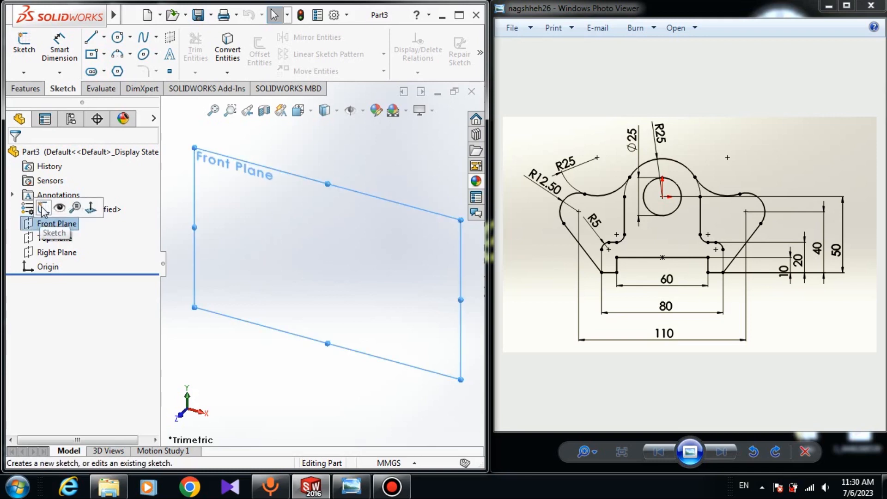
left_click(43, 209)
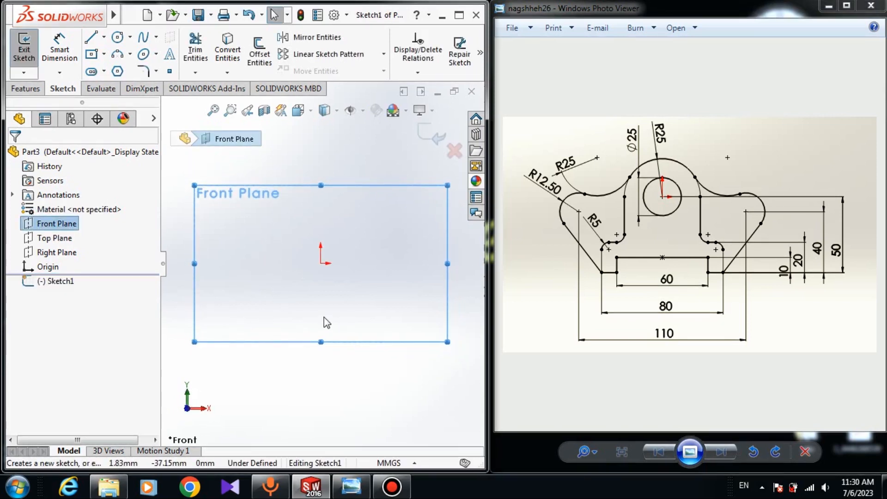
left_click(376, 269)
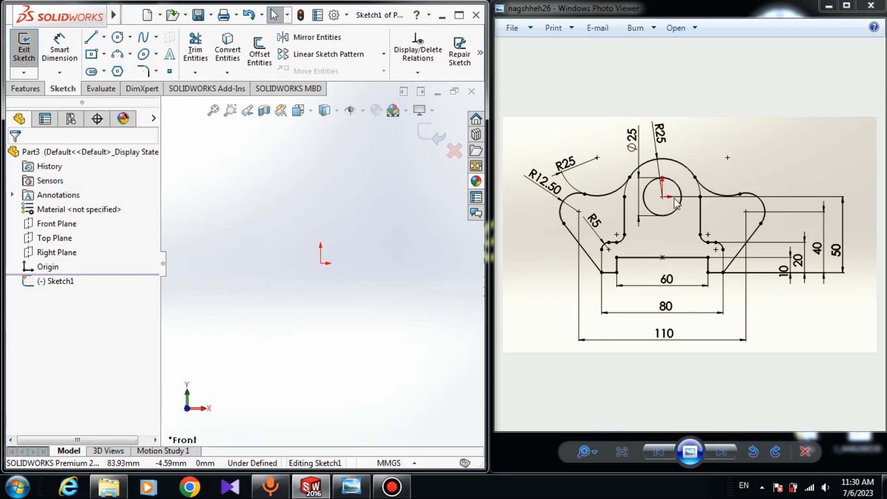
Draw a circle about 38 mm in radius centred on the origin.
left_click(117, 37)
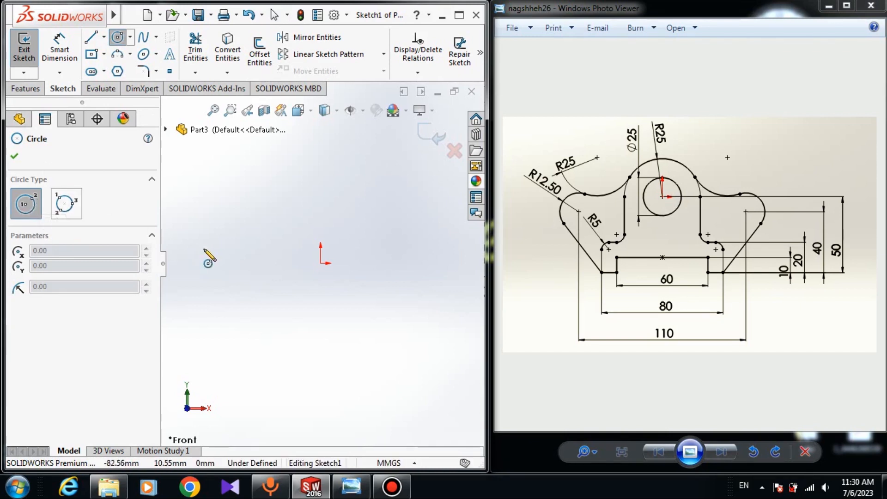
left_click(320, 263)
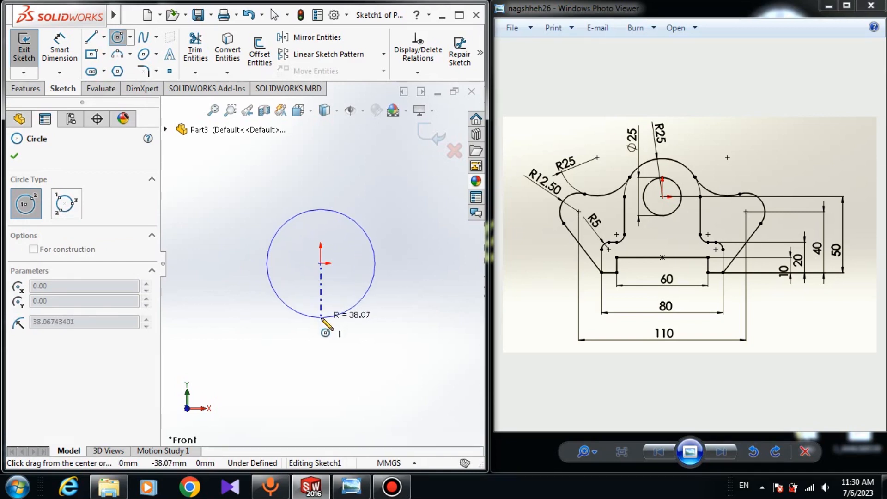
left_click(322, 318)
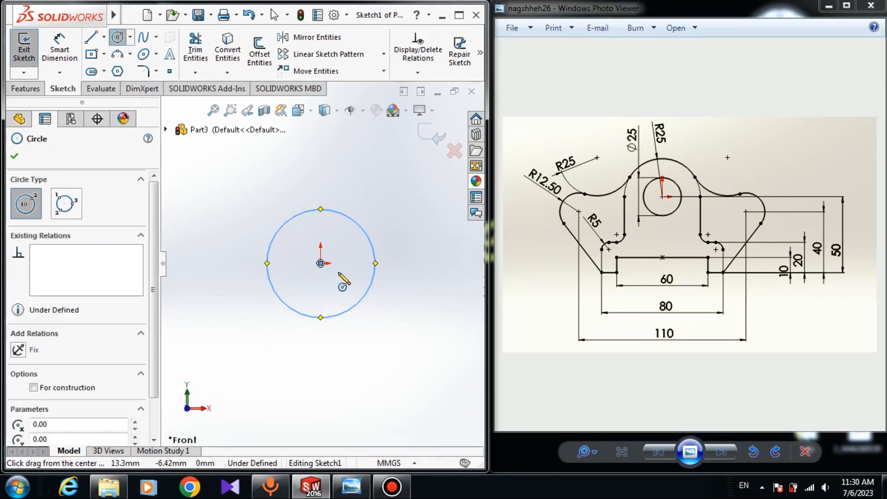
right_click(413, 252)
left_click(432, 259)
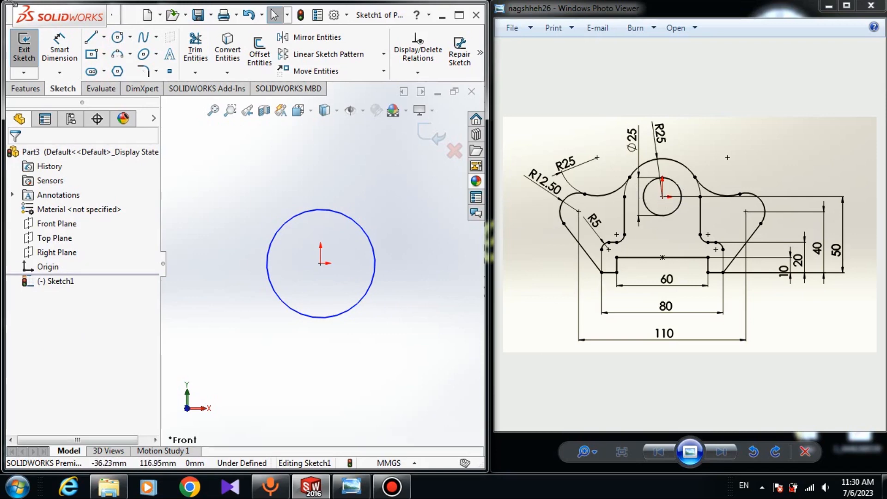
Dimension the circle's diameter and set it to 25 mm.
left_click(59, 50)
left_click(303, 217)
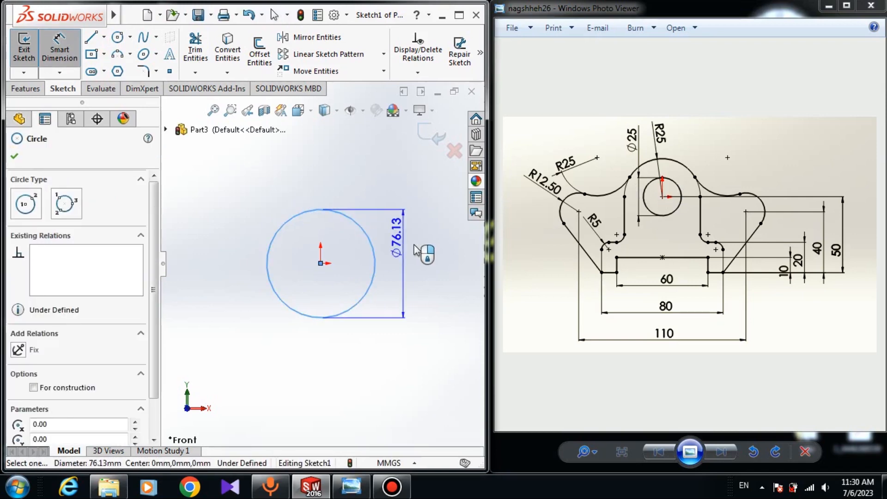
left_click(419, 261)
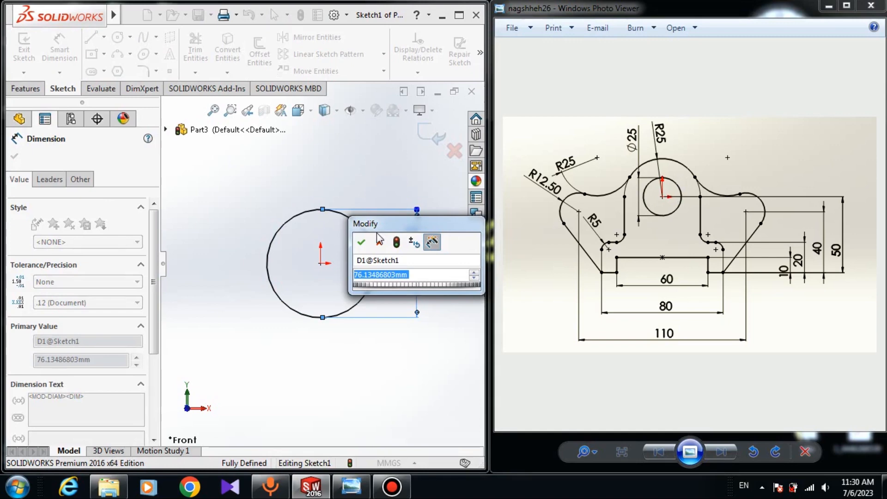
type("25")
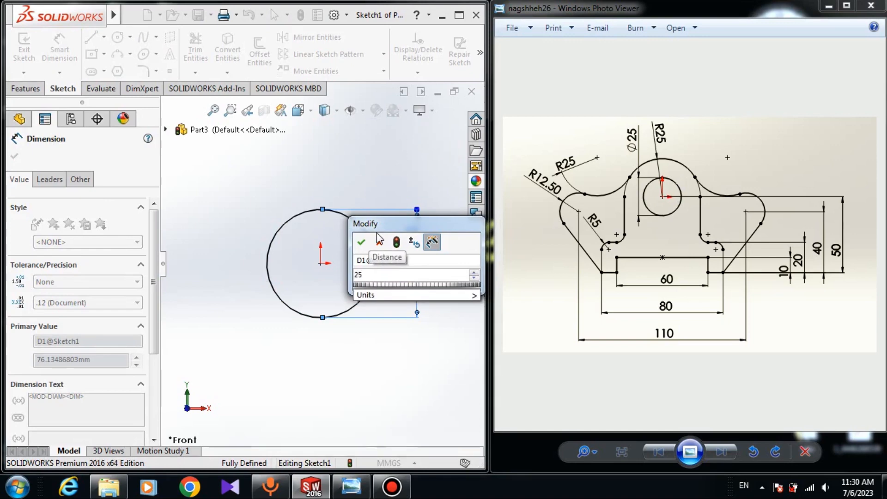
key("Return")
key("Escape")
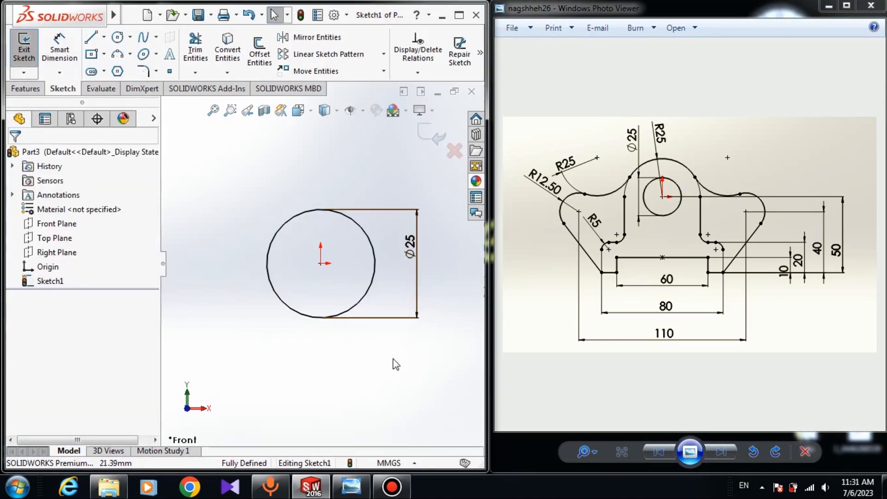
Turn on the display of sketch relations.
left_click(349, 113)
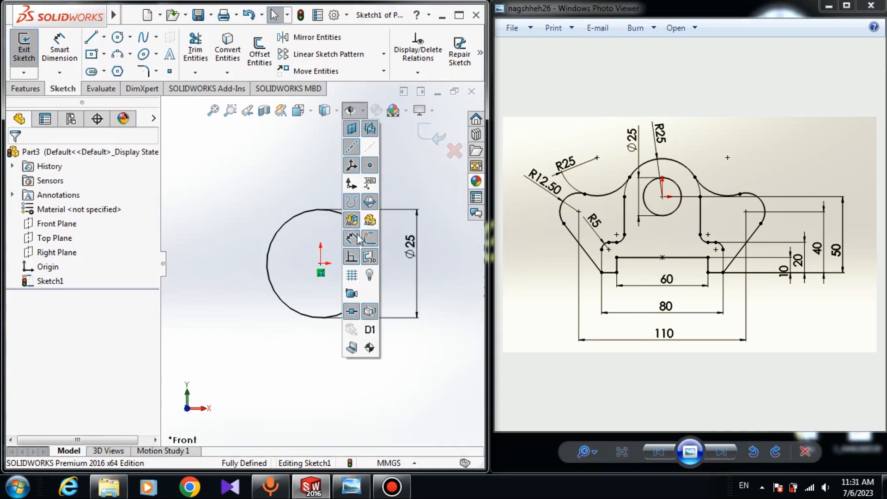
left_click(437, 264)
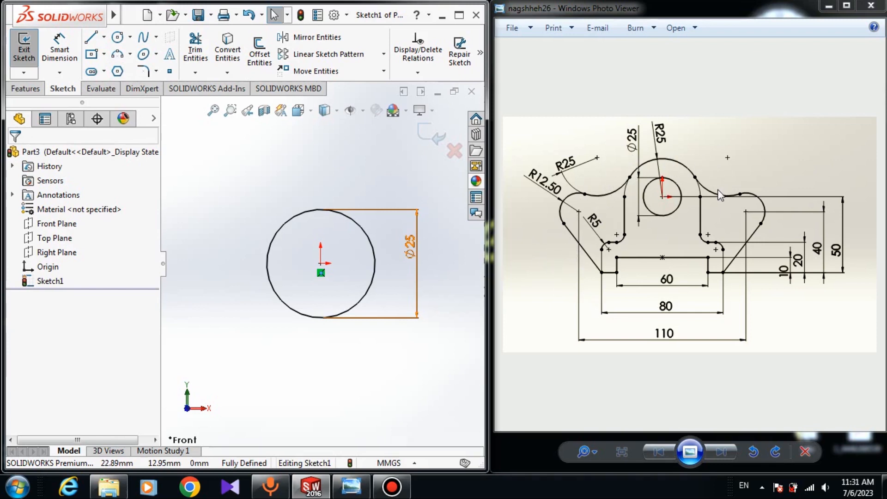
Draw a vertical centerline from the circle's top point down to the origin.
left_click(104, 37)
left_click(127, 71)
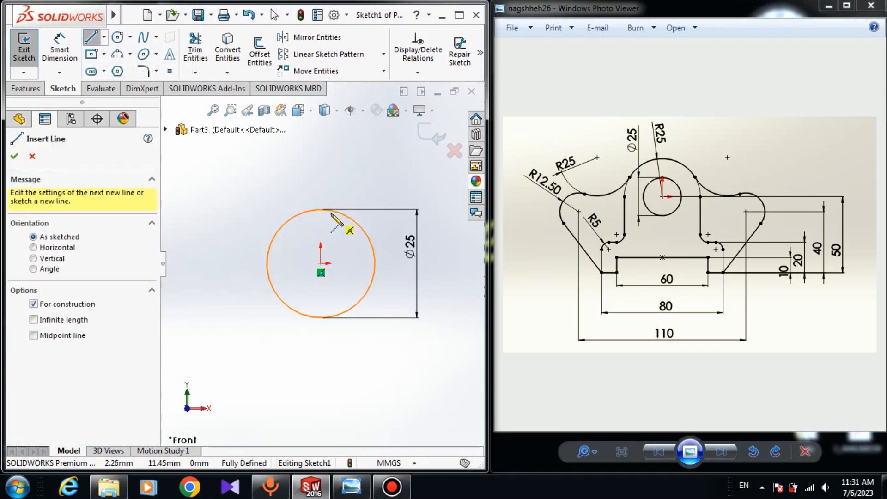
left_click(321, 209)
left_click(321, 263)
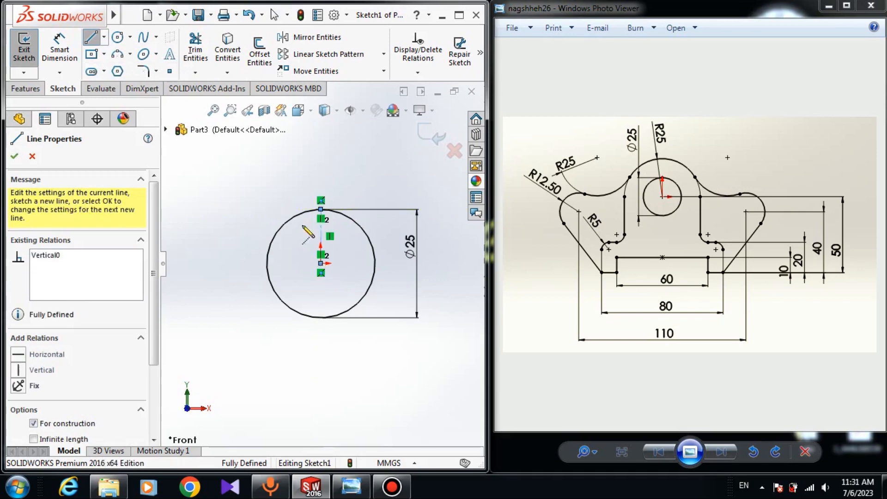
right_click(267, 174)
left_click(285, 184)
Draw a three-point arc from directly above the origin, curving outward around the circle's upper left side.
scroll(264, 179, "up", 2)
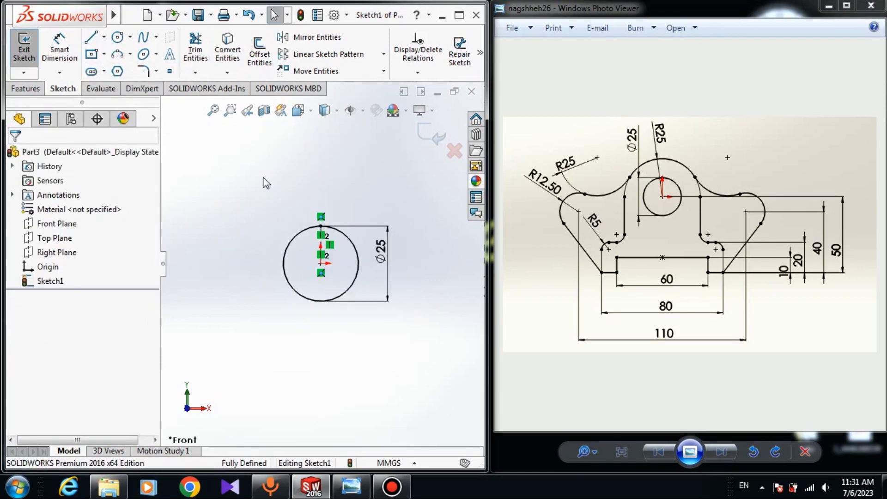
left_click(117, 54)
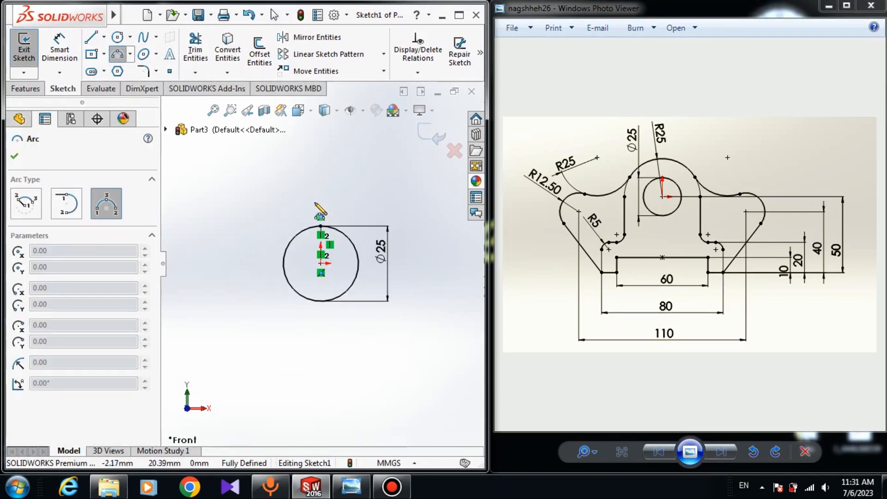
left_click(321, 200)
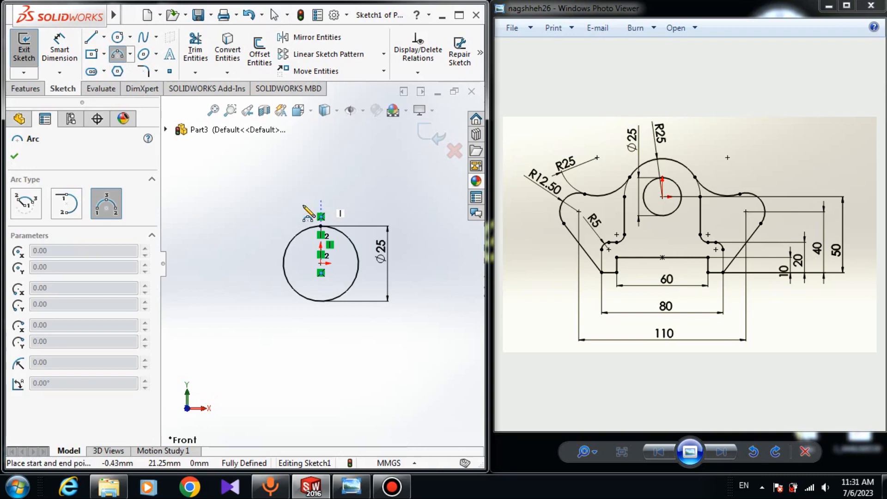
left_click(255, 252)
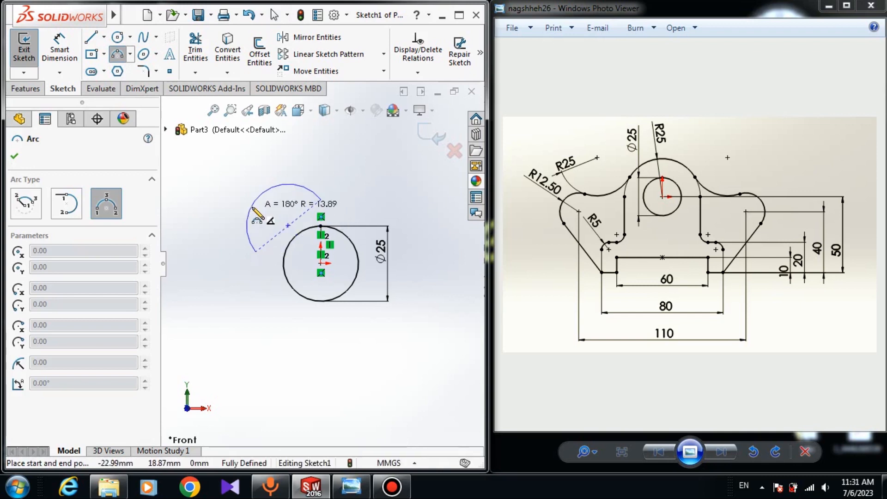
left_click(266, 237)
Draw a concave three-point arc about 18 mm in radius from the first arc's lower end down and to the left.
scroll(395, 278, "up", 1)
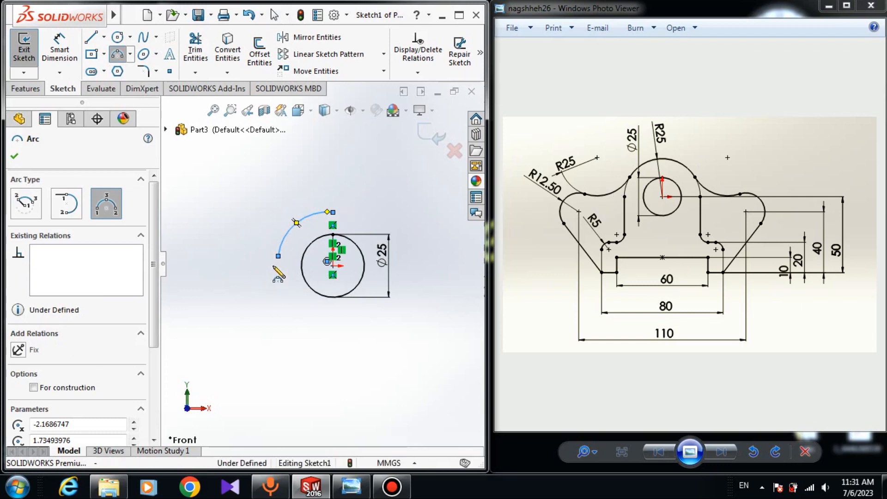
left_click(278, 255)
scroll(278, 256, "up", 3)
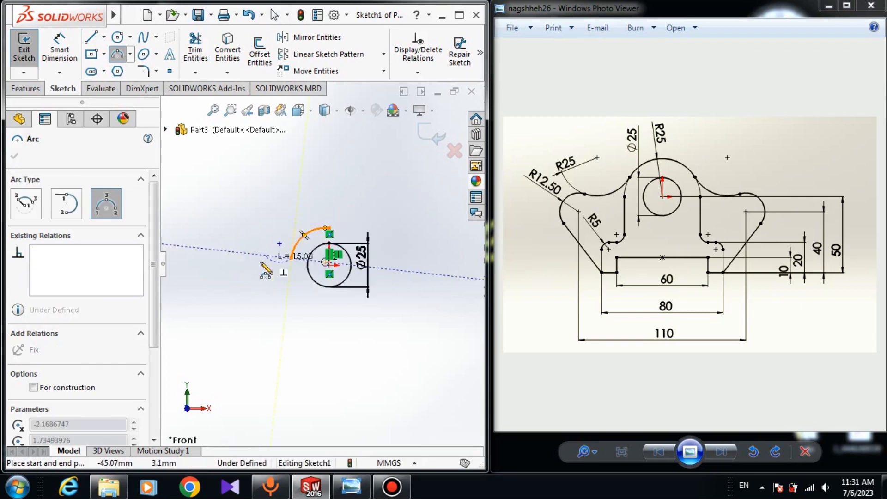
left_click(289, 282)
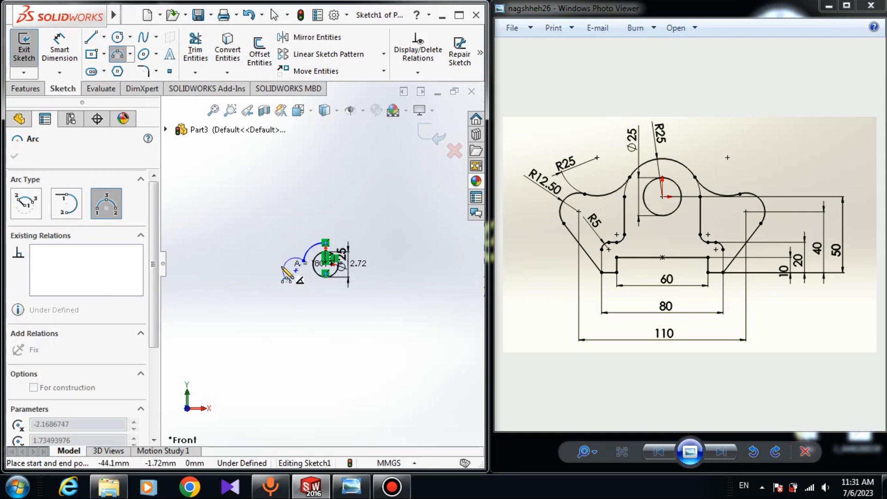
scroll(298, 277, "down", 2)
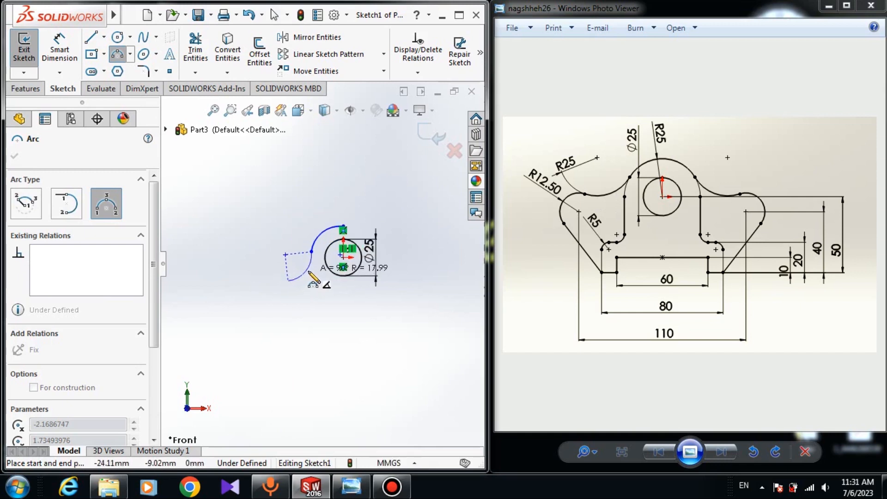
left_click(310, 281)
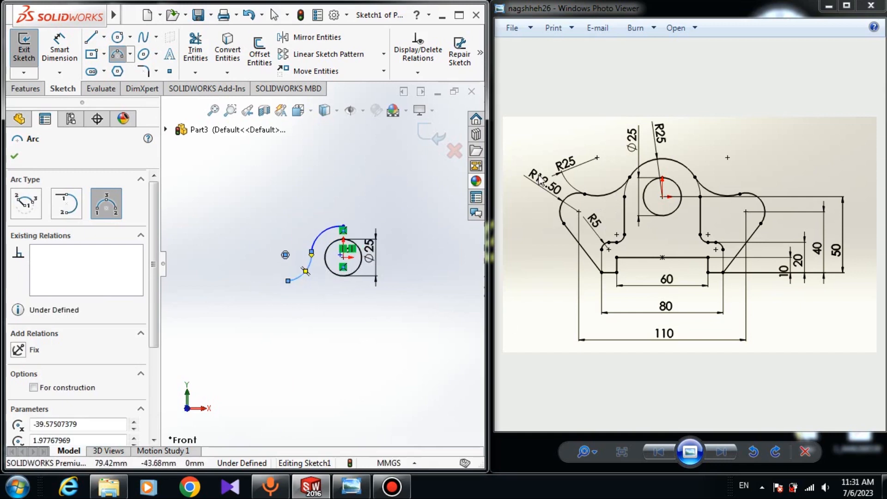
Draw a third three-point arc from the concave arc's lower end, bulging left to form the rounded ear.
left_click(288, 281)
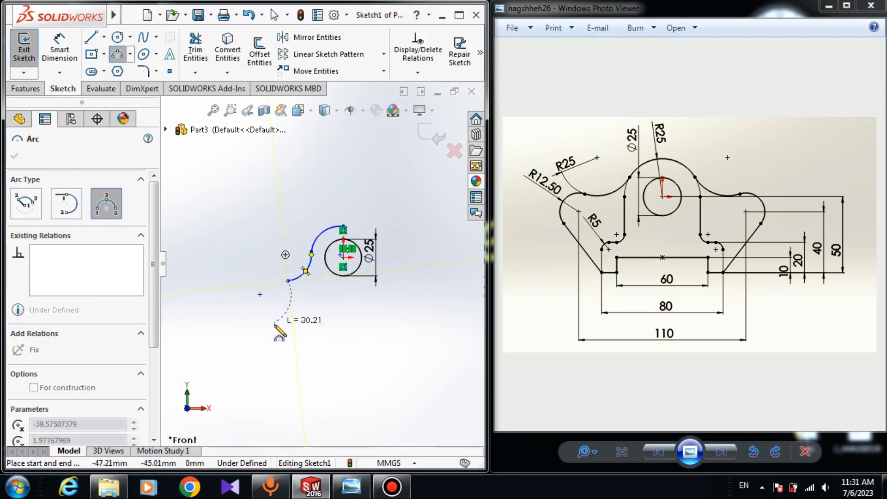
left_click(278, 322)
left_click(260, 309)
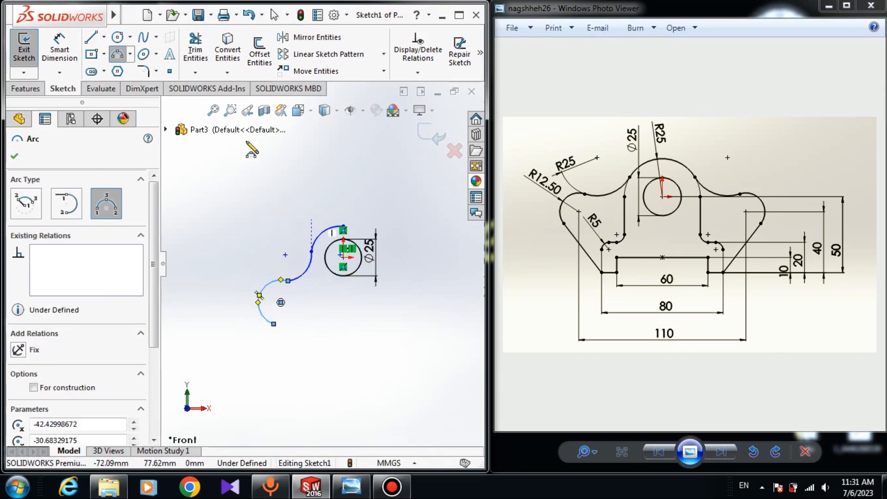
Draw a slanted line from the ear arc's lower end down to the right, followed by a short horizontal line.
left_click(91, 37)
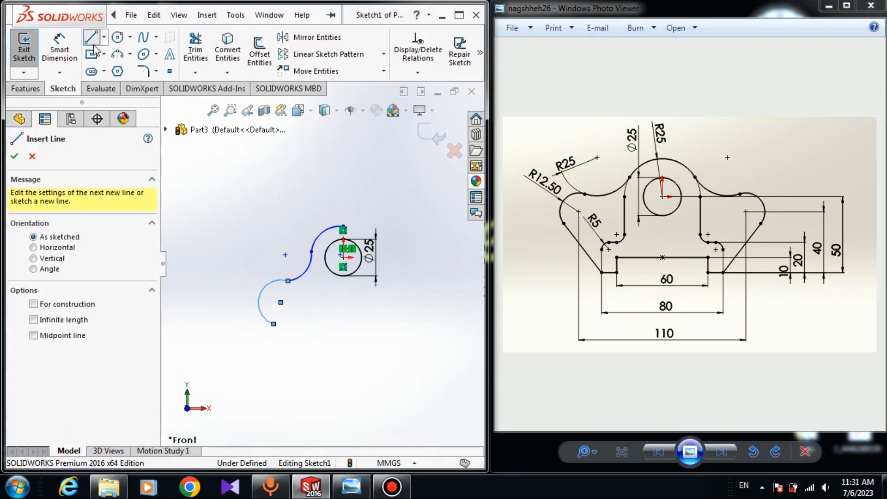
scroll(283, 326, "down", 5)
scroll(284, 276, "down", 1)
scroll(256, 287, "up", 4)
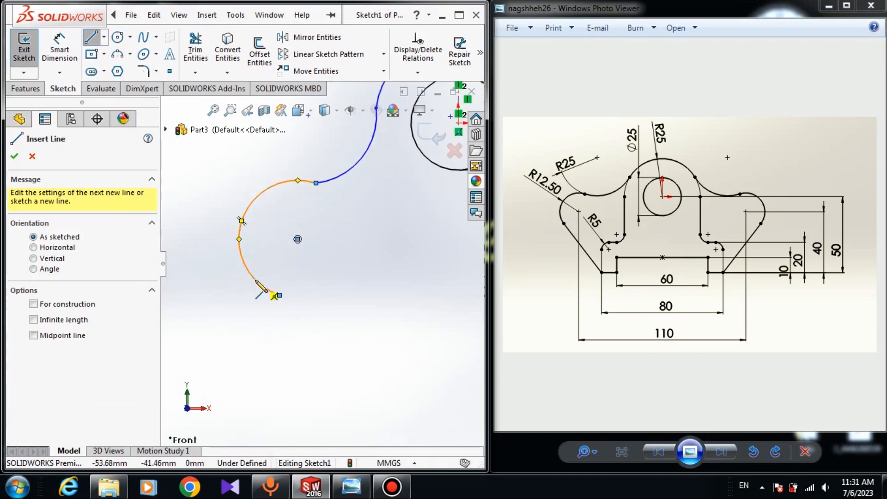
scroll(259, 287, "down", 3)
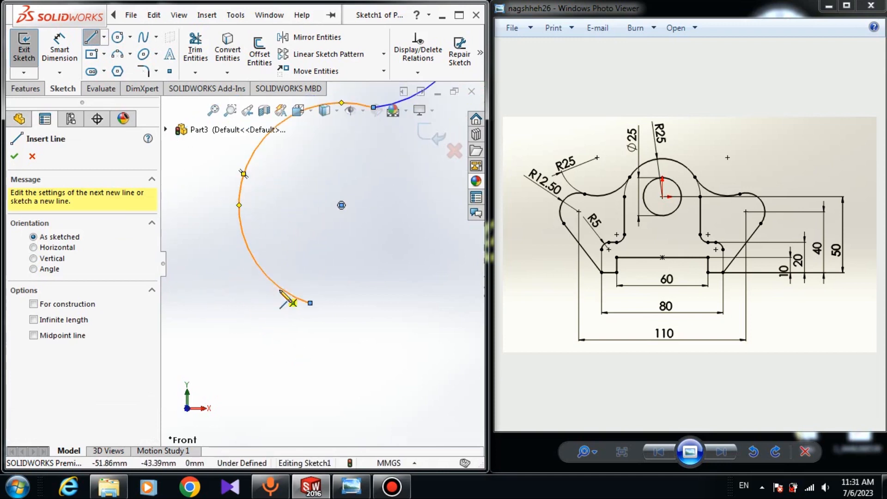
left_click(310, 303)
scroll(351, 323, "up", 2)
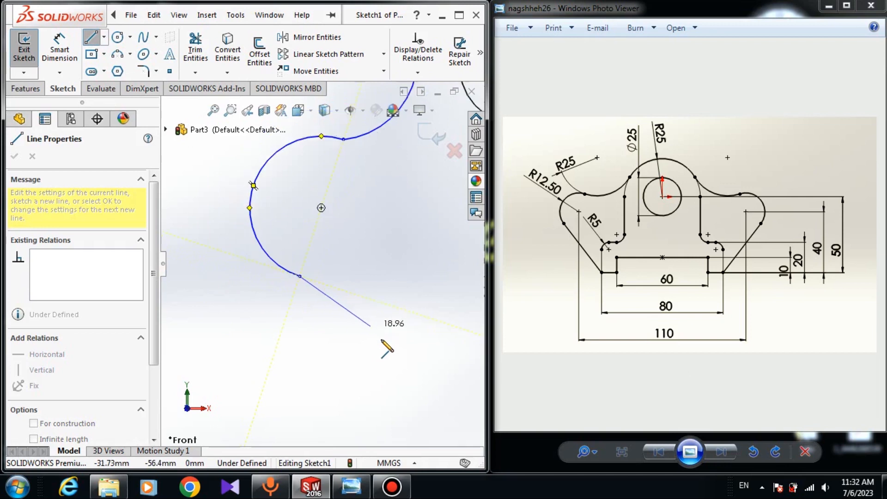
scroll(384, 324, "up", 2)
left_click(378, 326)
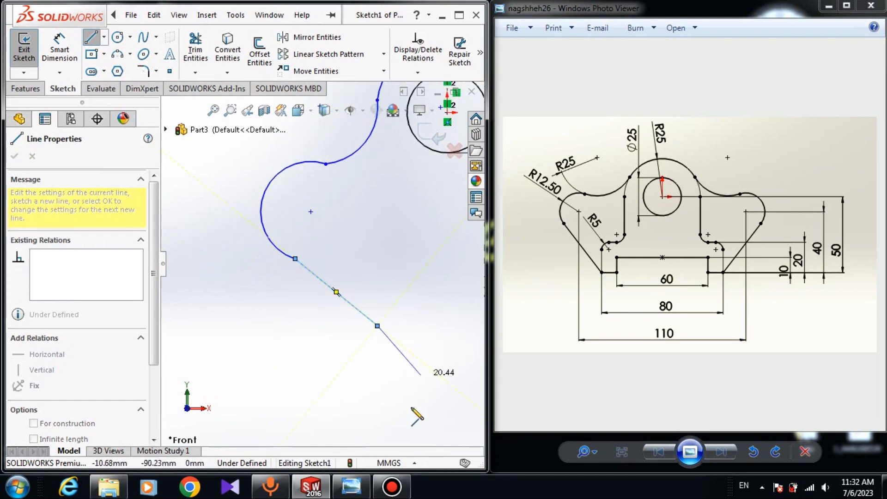
left_click(423, 326)
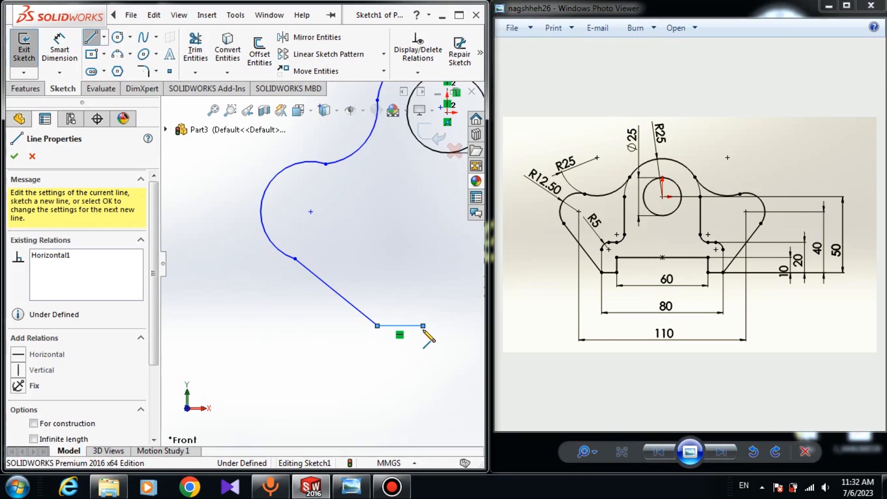
right_click(424, 331)
left_click(446, 313)
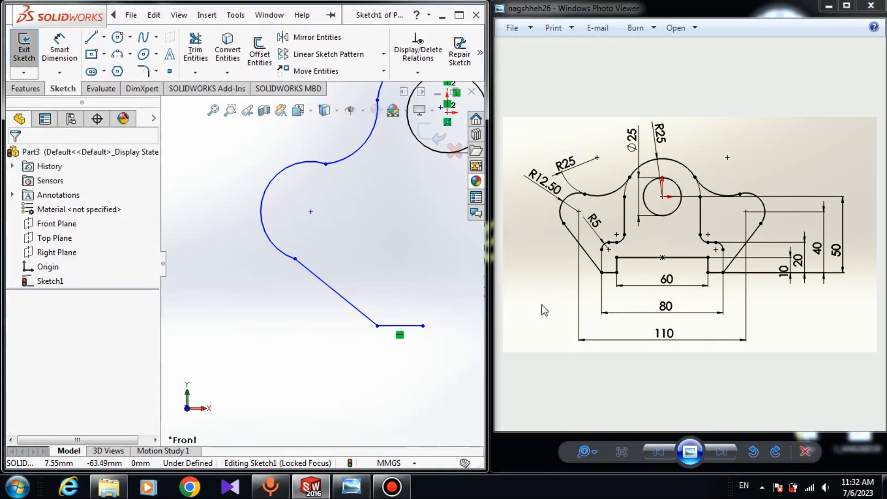
Draw a vertical line up from the short bottom line's free end, followed by a horizontal line about 15 mm long to the right.
left_click(91, 37)
left_click(423, 326)
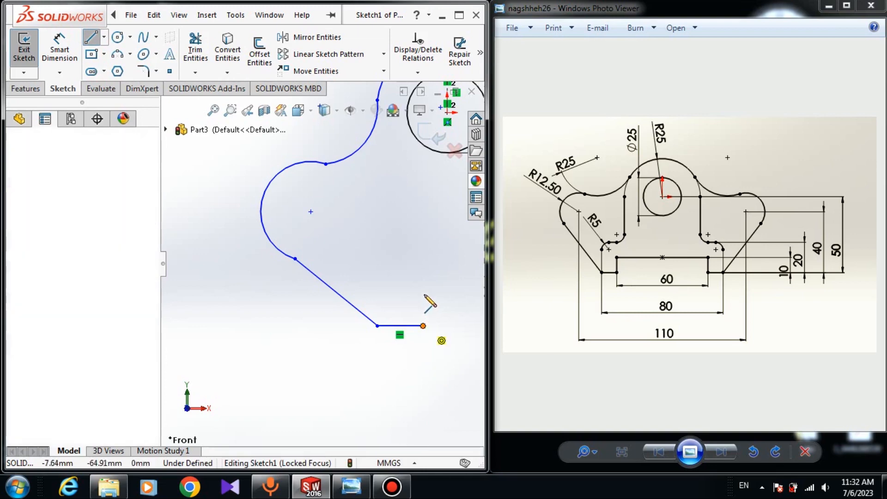
scroll(430, 284, "up", 3)
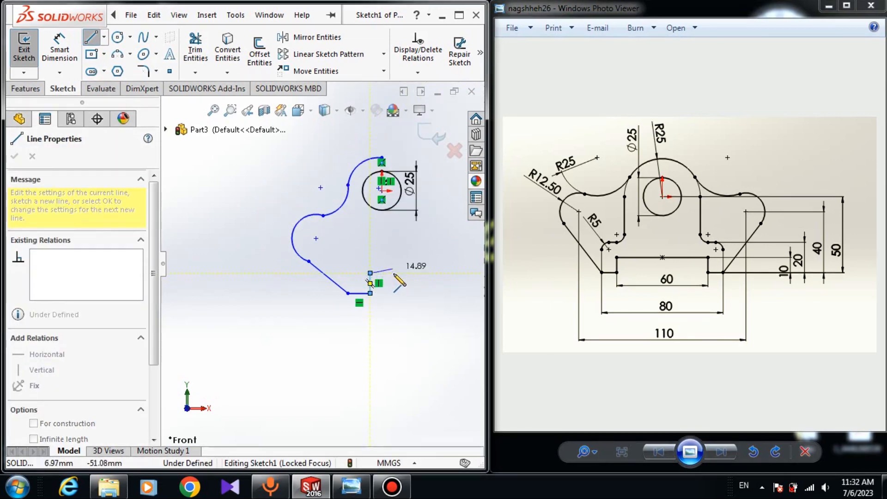
left_click(395, 273)
right_click(432, 273)
left_click(457, 276)
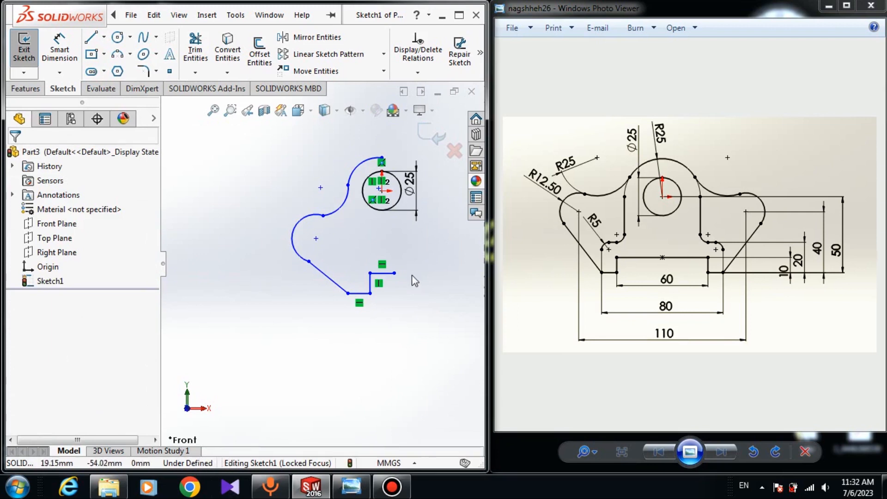
Add a vertical relation between the last horizontal line's free endpoint and the circle's center at the origin.
scroll(432, 276, "down", 1)
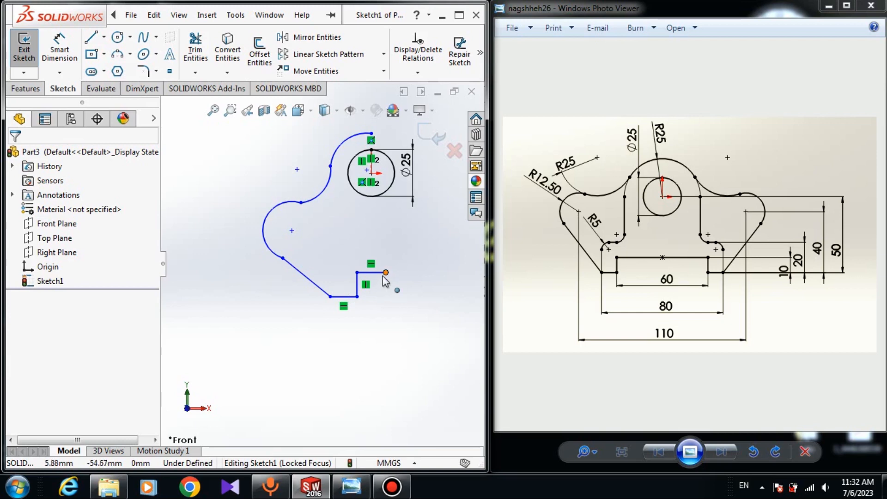
scroll(379, 275, "down", 4)
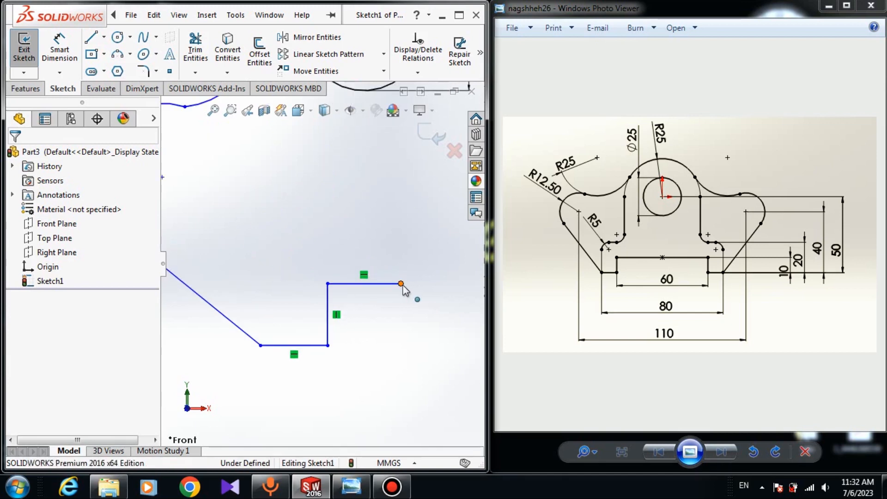
left_click(401, 283)
scroll(295, 255, "up", 2)
scroll(311, 175, "up", 3)
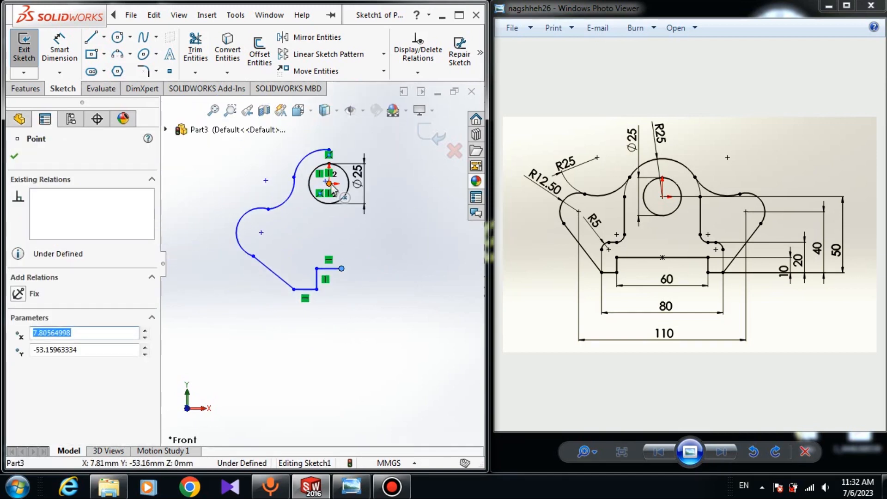
left_click(329, 183, "ctrl")
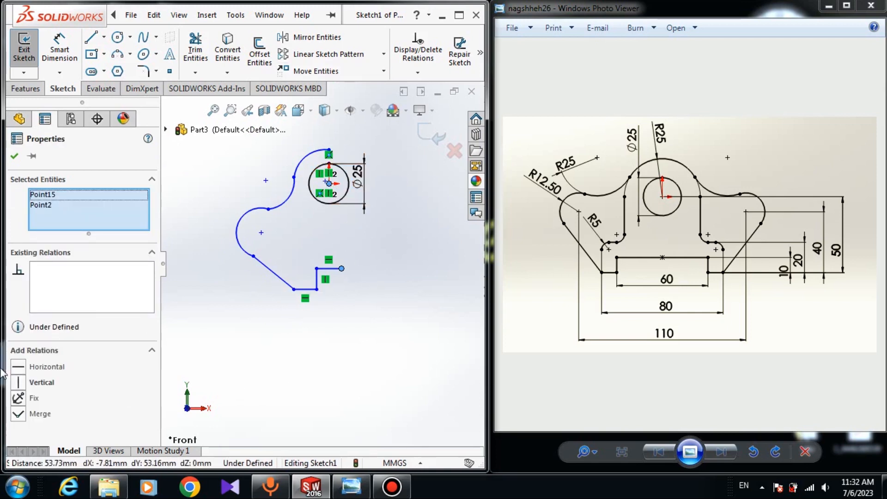
left_click(18, 382)
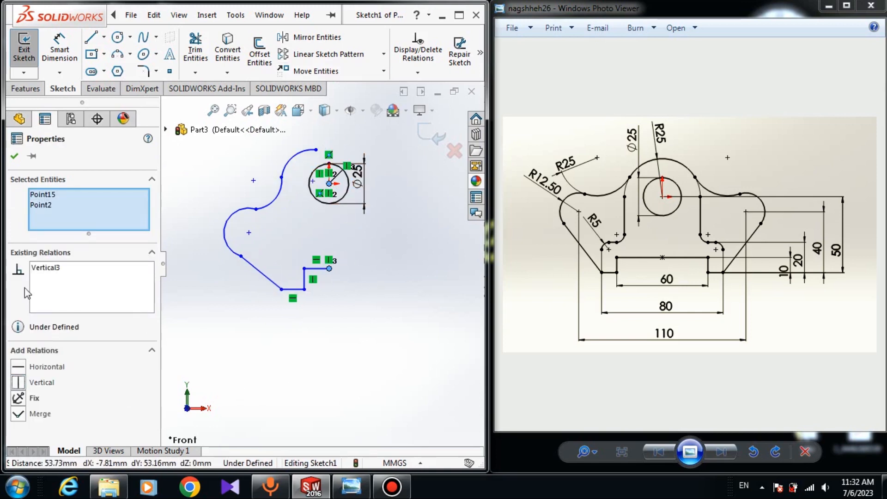
left_click(13, 157)
Make the uppermost arc of the outline concentric with the 25 mm circle.
scroll(311, 152, "down", 4)
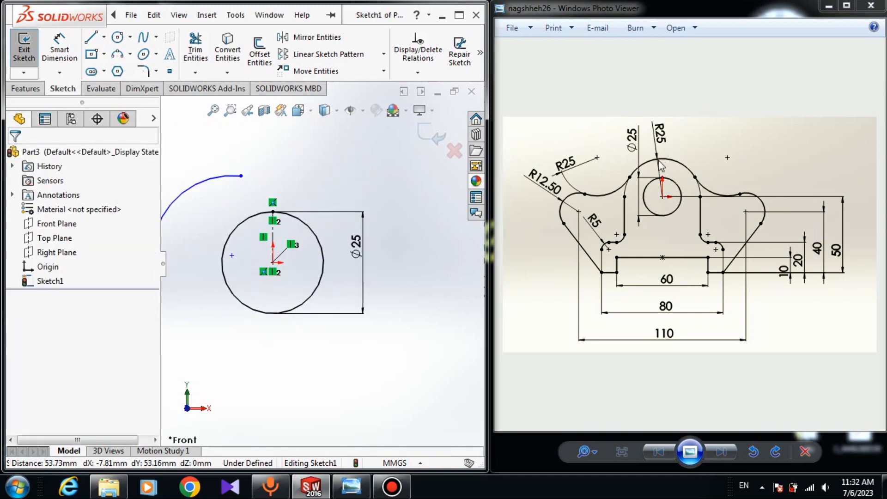
scroll(374, 169, "up", 3)
scroll(260, 245, "down", 4)
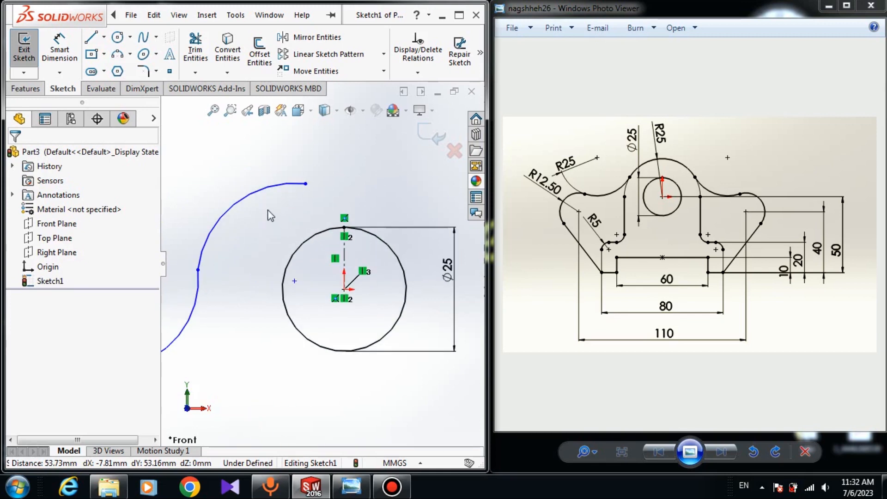
left_click(264, 191)
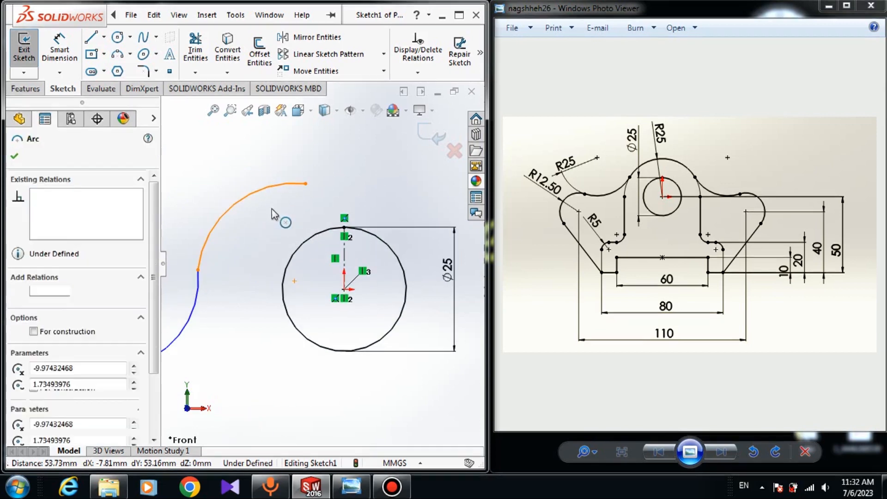
left_click(302, 246, "ctrl")
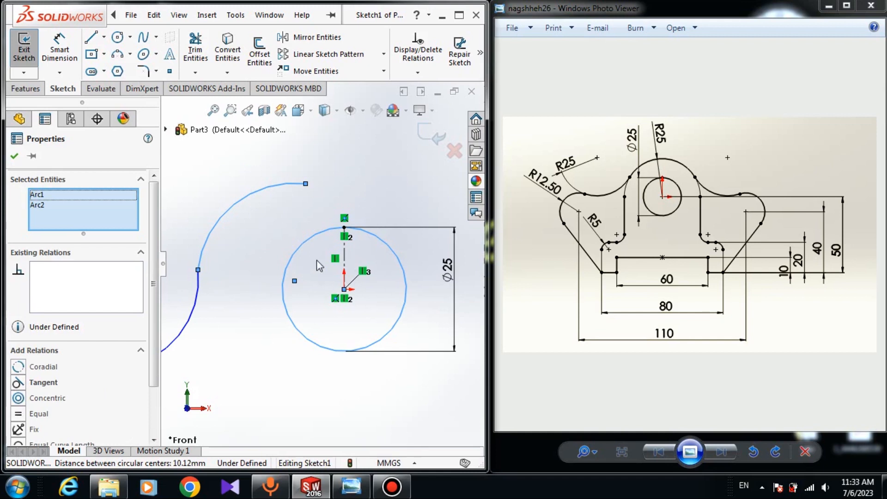
left_click(18, 398)
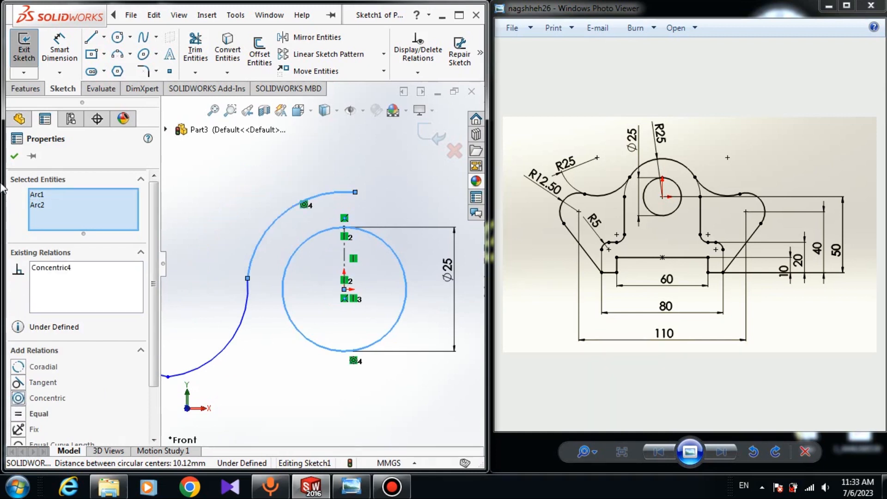
left_click(14, 156)
Add a tangent relation between the concave arc and the uppermost arc.
scroll(259, 237, "up", 3)
scroll(227, 346, "down", 2)
scroll(249, 316, "up", 2)
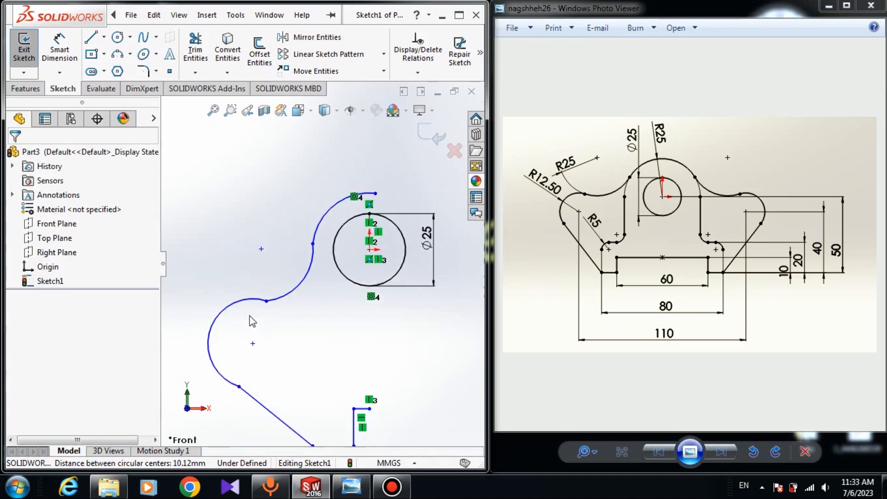
middle_click_drag(261, 302, 275, 291, "ctrl")
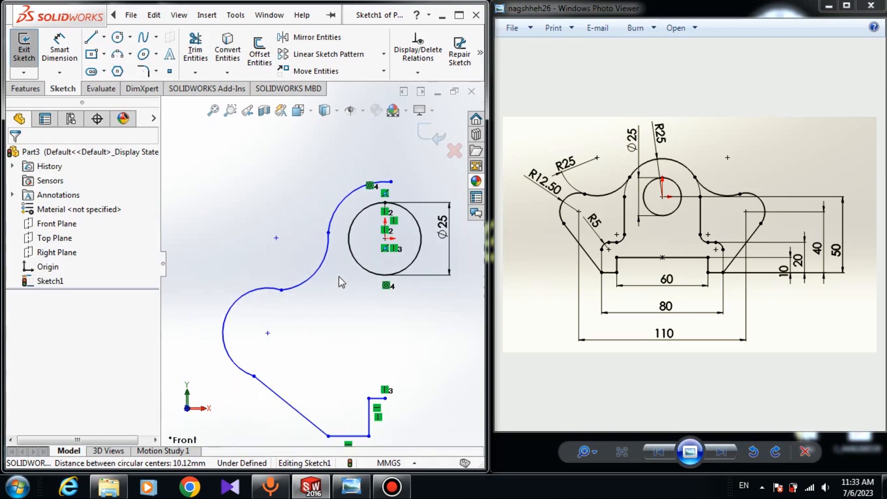
scroll(340, 280, "up", 3)
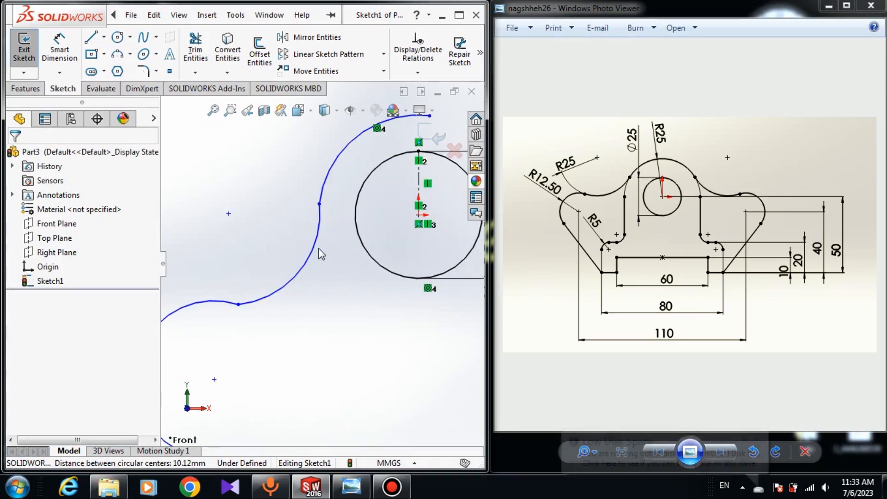
left_click(300, 272)
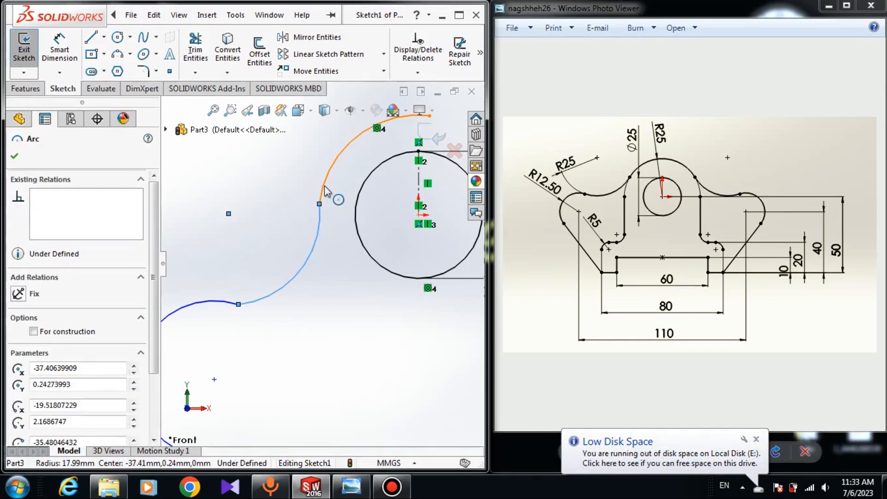
left_click(326, 190, "ctrl")
left_click(24, 380)
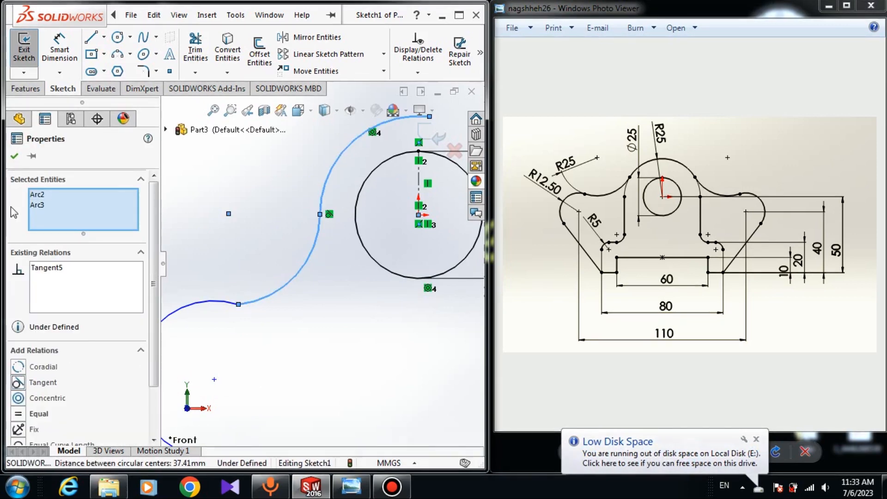
left_click(14, 156)
Add a tangent relation between the rounded ear arc and the concave arc.
scroll(317, 267, "up", 3)
scroll(227, 296, "down", 4)
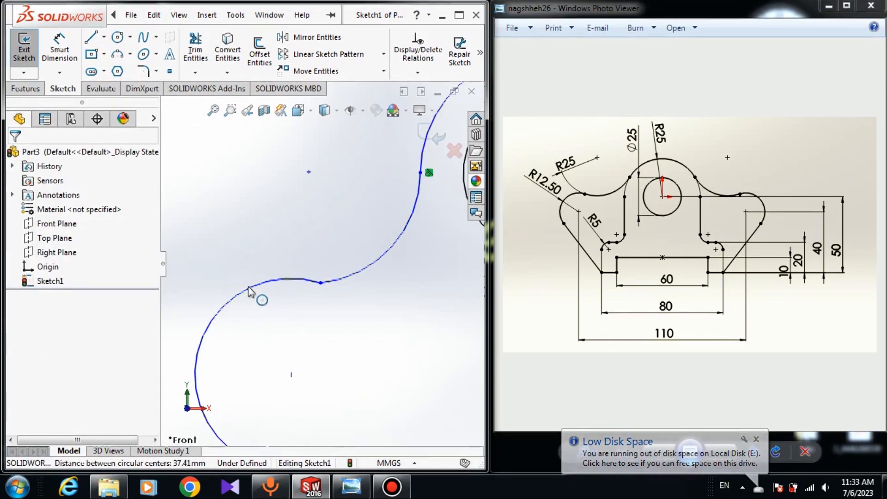
left_click(282, 280)
left_click(361, 270, "ctrl")
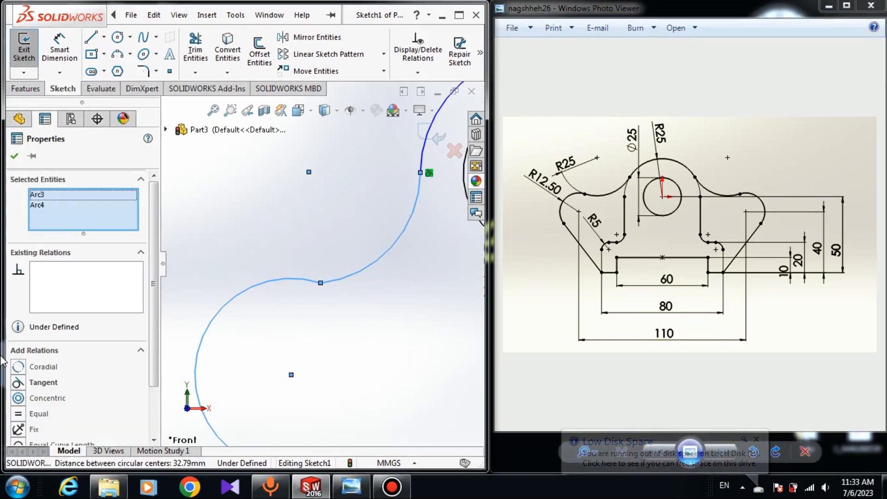
left_click(18, 382)
scroll(315, 338, "up", 2)
scroll(314, 337, "down", 2)
left_click(301, 311)
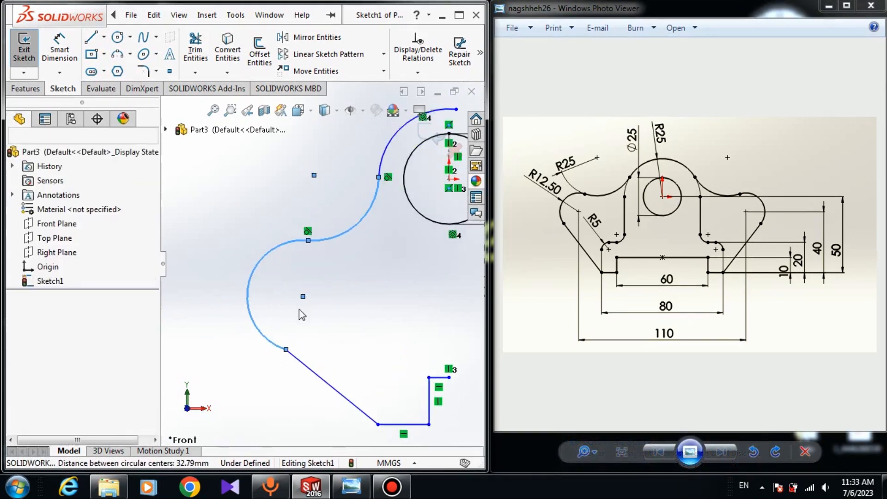
Make the slanted line tangent to the lower end of the ear arc.
left_click(279, 347)
left_click(305, 369, "ctrl")
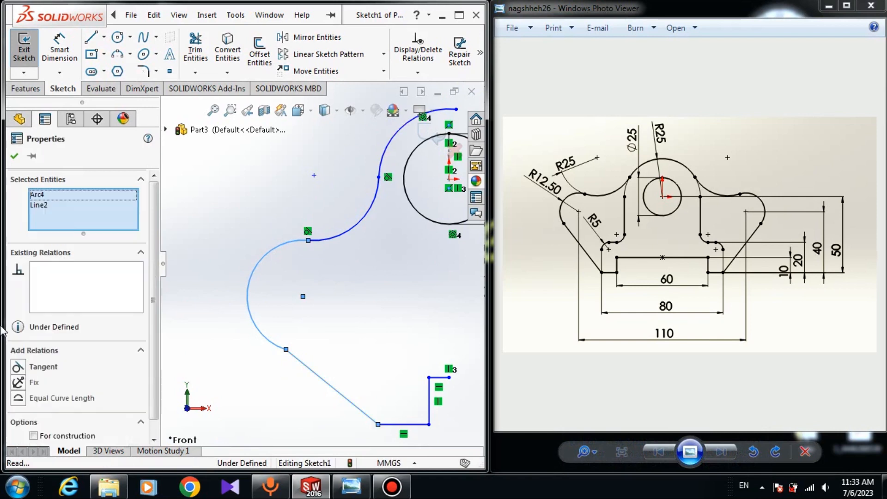
left_click(18, 367)
left_click(340, 326)
scroll(342, 326, "up", 2)
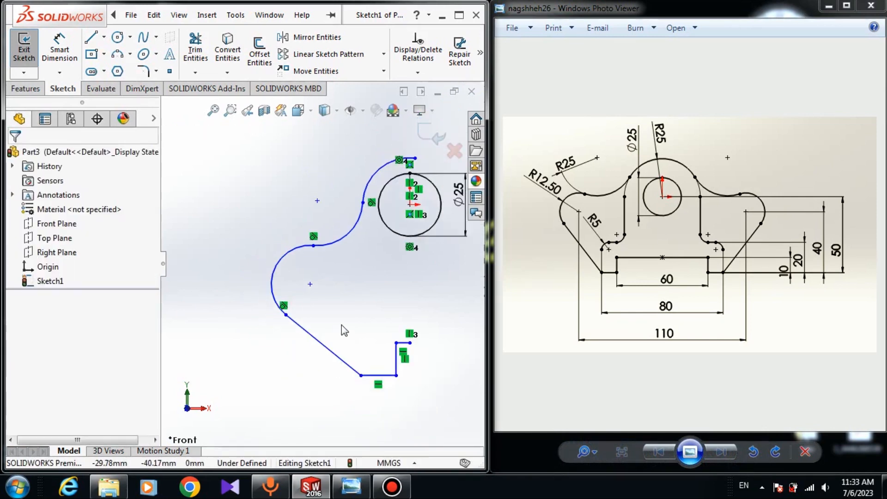
Reshape the half outline by moving the slanted line's lower and upper endpoints slightly.
scroll(413, 198, "down", 3)
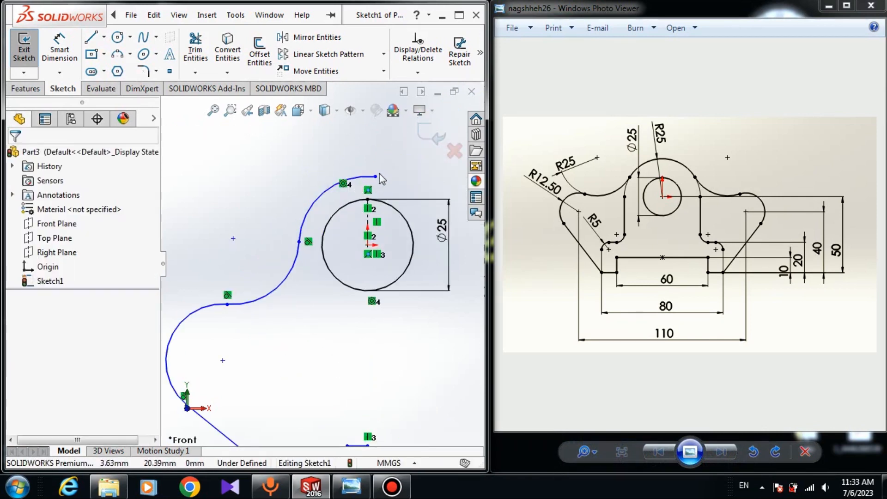
scroll(353, 277, "up", 3)
left_click_drag(307, 396, 308, 385)
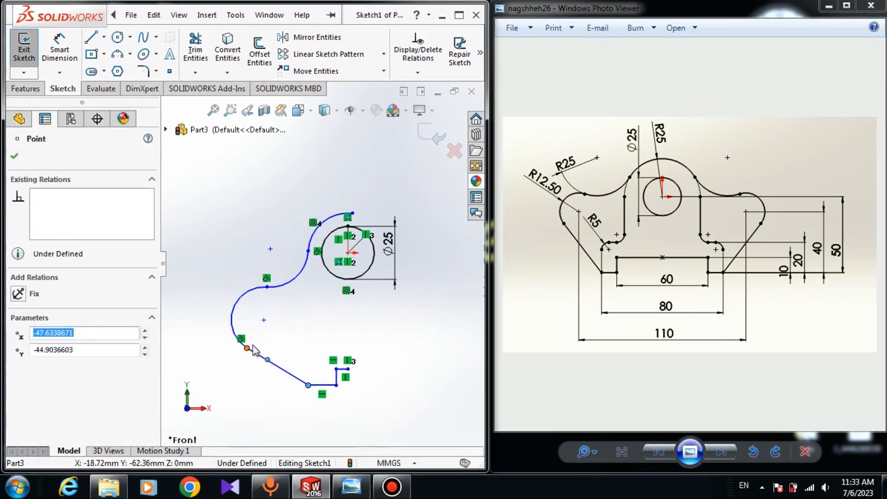
mouse_move(253, 345)
left_mouse_down()
mouse_move(262, 326)
mouse_move(253, 335)
left_mouse_up()
left_click(370, 312)
scroll(370, 312, "up", 3)
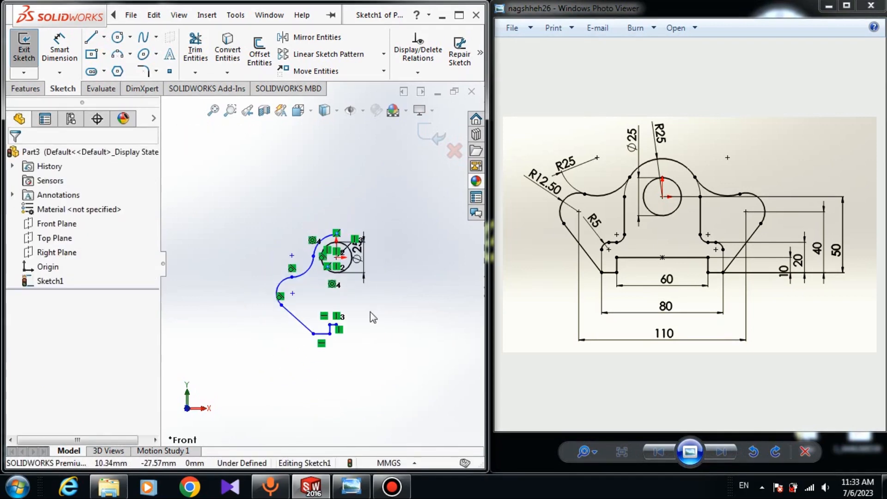
Dimension the uppermost arc around the circle with a radius of 25 mm.
scroll(348, 290, "down", 6)
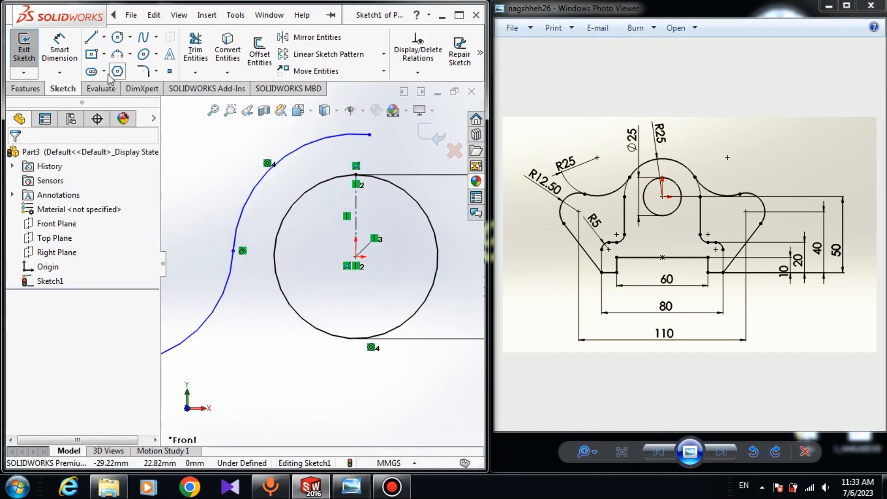
left_click(54, 42)
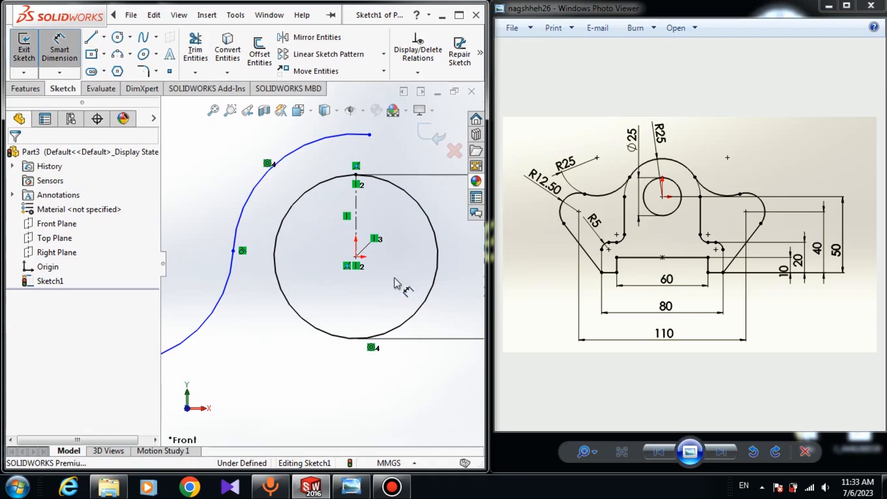
scroll(396, 283, "up", 4)
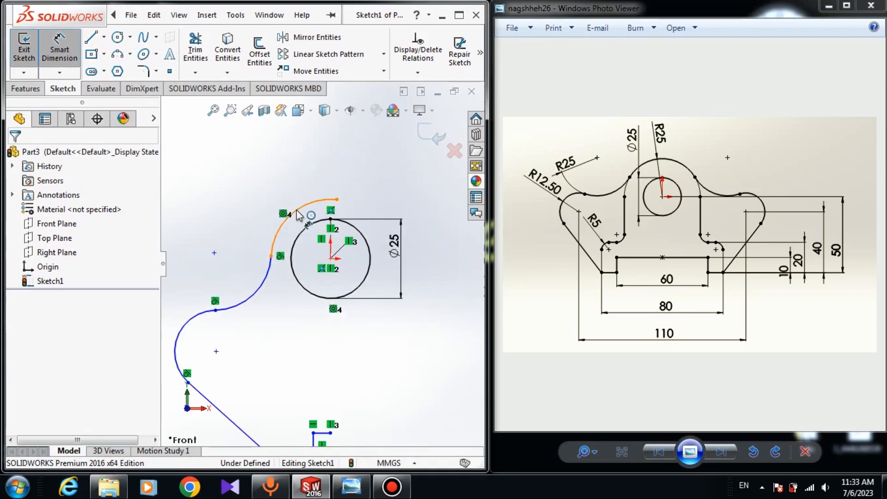
left_click(294, 217)
left_click(296, 186)
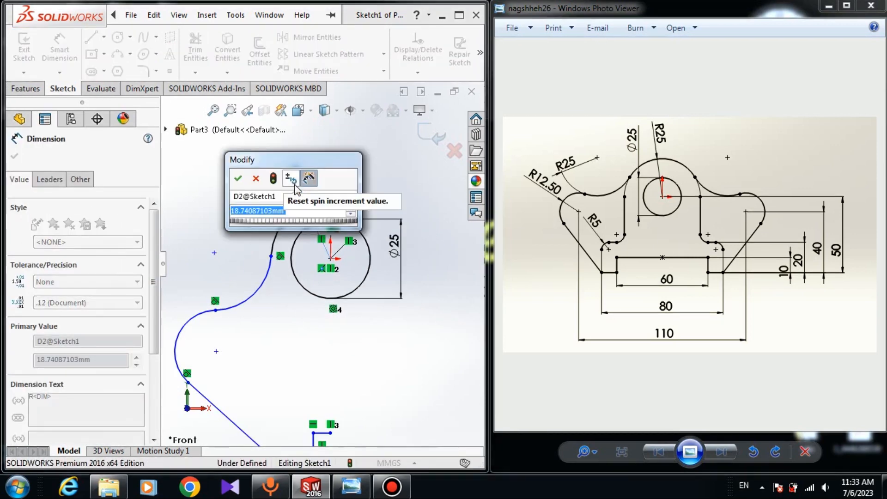
type("2")
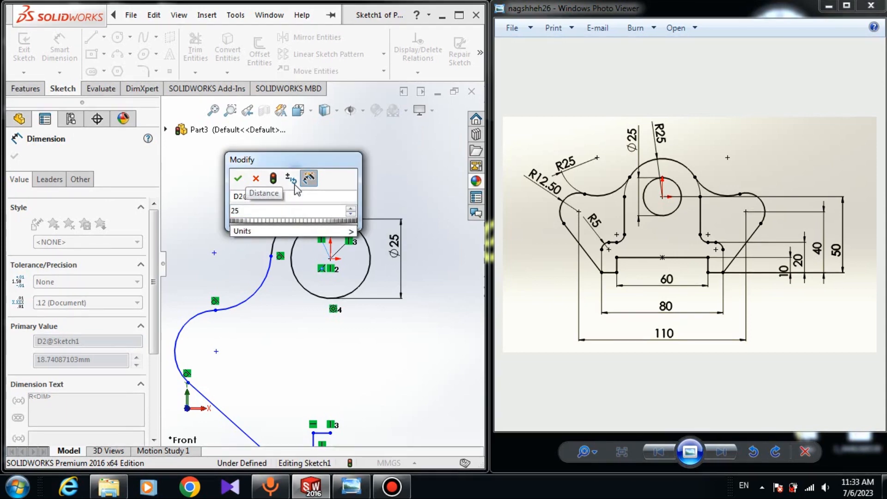
type("5")
key("Return")
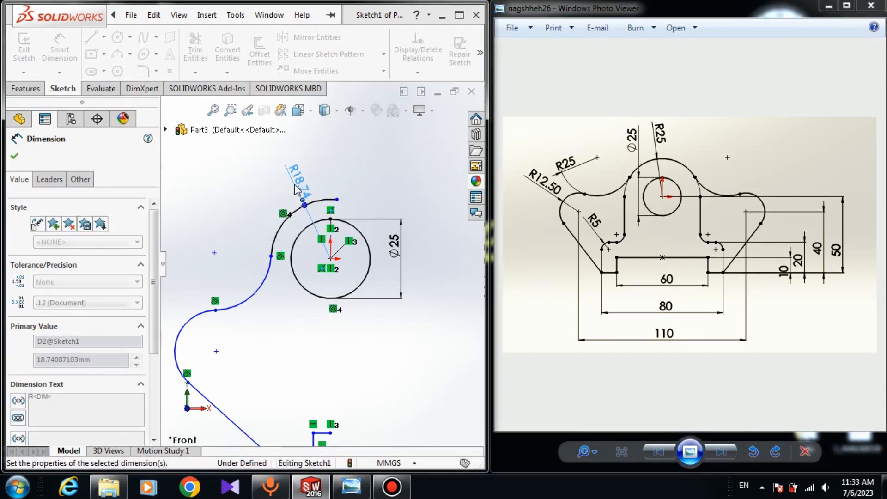
scroll(229, 319, "up", 2)
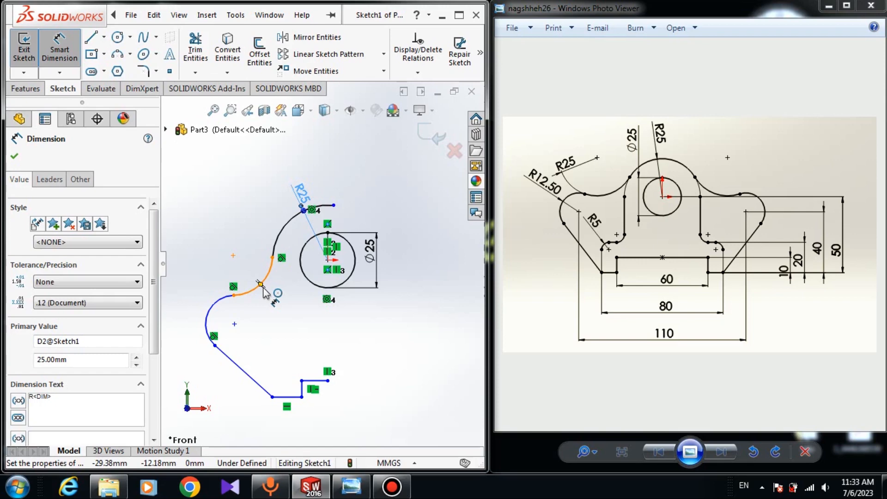
key("Escape")
Add an equal relation between the concave arc and the uppermost arc around the circle.
scroll(259, 301, "down", 3)
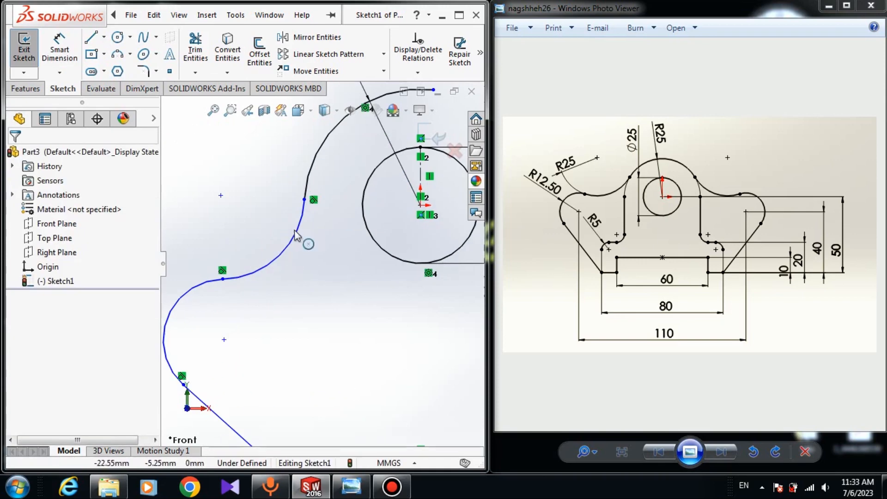
left_click(291, 243)
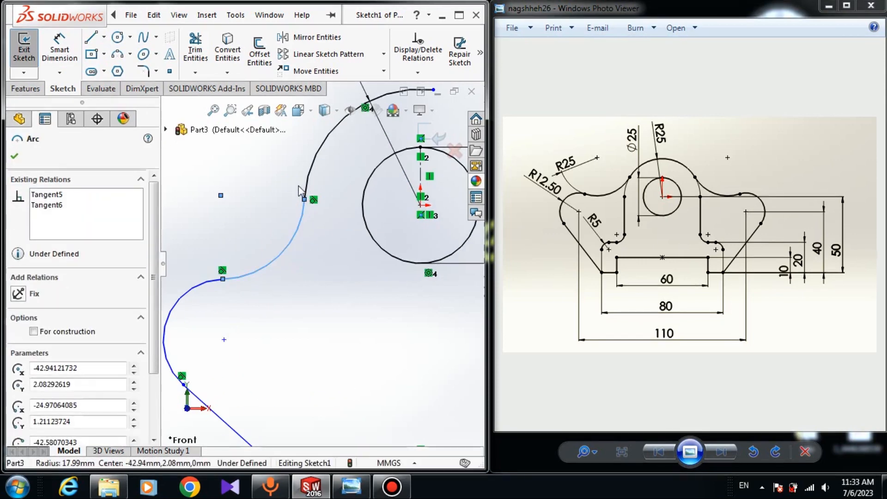
left_click(308, 181, "ctrl")
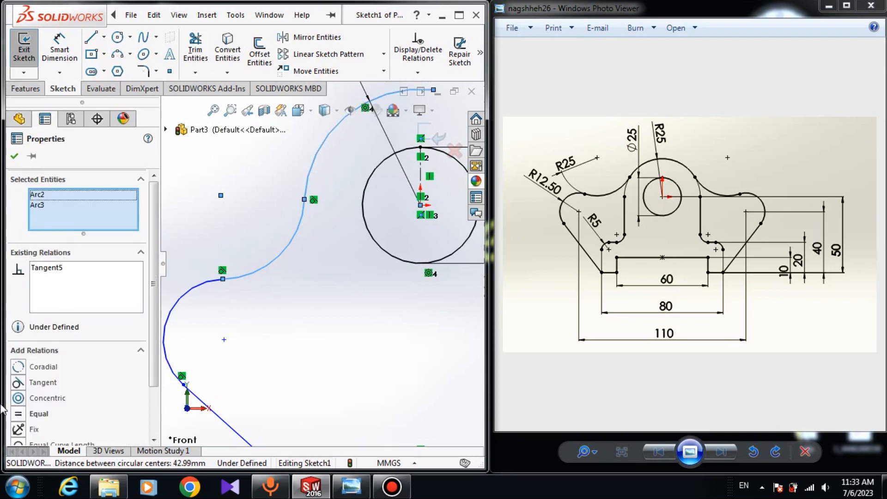
left_click(24, 415)
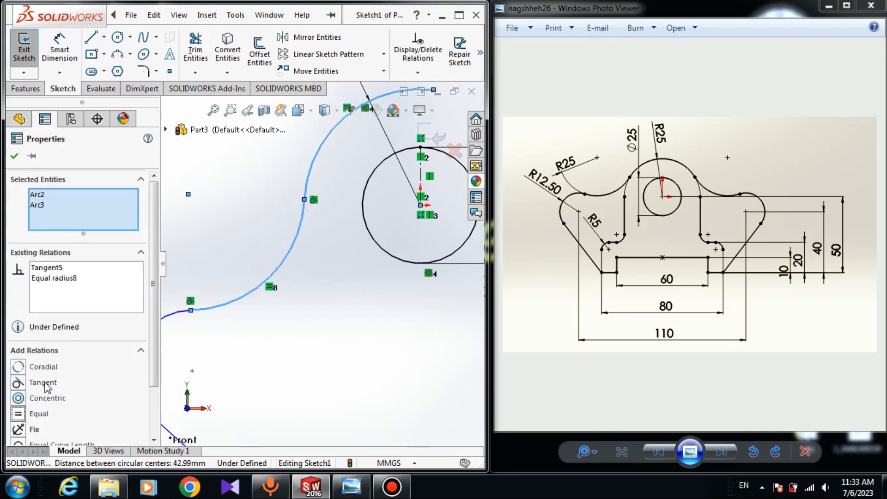
left_click(15, 156)
Dimension the rounded ear arc with a radius of 12.5 mm.
scroll(315, 259, "up", 3)
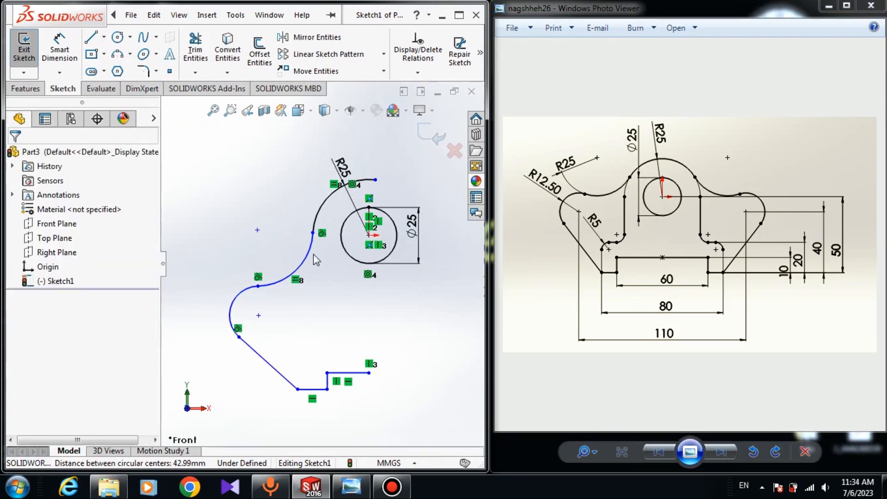
left_click(74, 62)
left_click(236, 304)
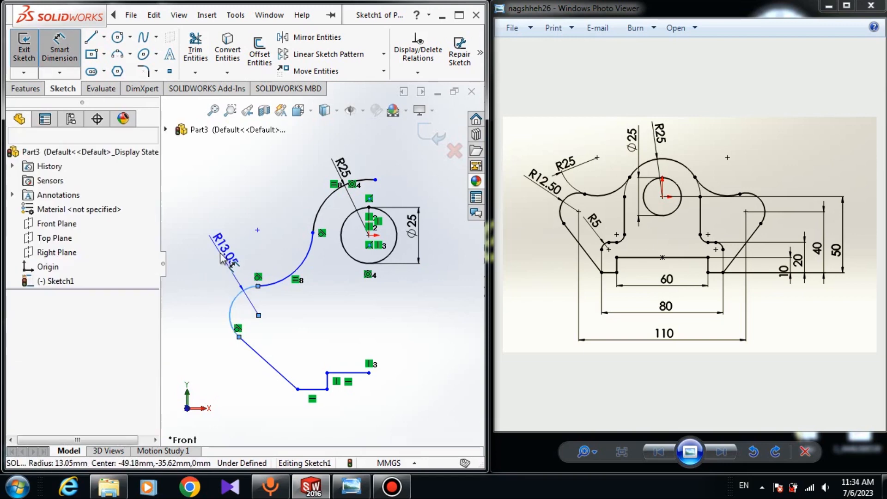
left_click(222, 253)
type("12.5")
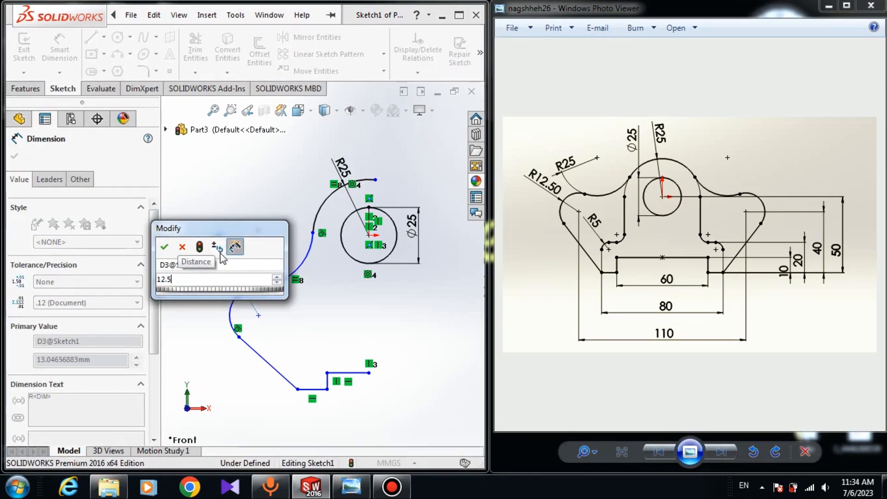
key("Return")
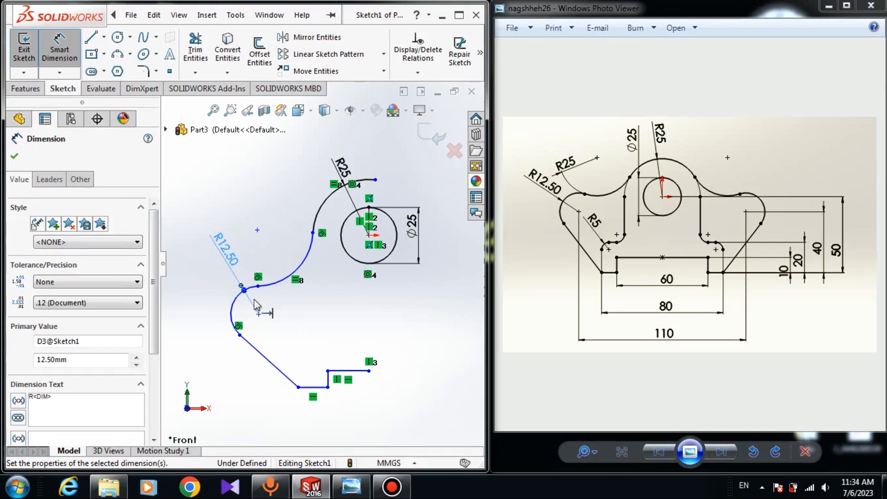
key("Escape")
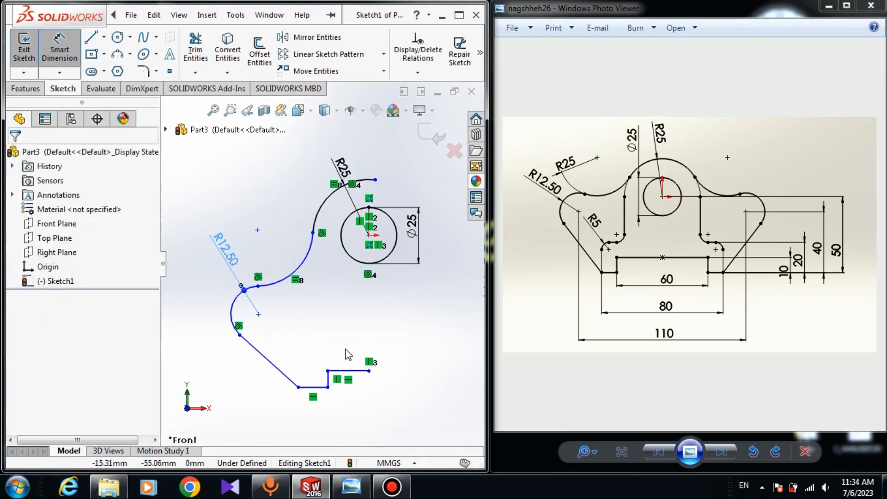
Move the uppermost arc's free endpoint directly above the circle's center and add a vertical relation between that endpoint and the origin.
mouse_move(375, 180)
left_mouse_down()
mouse_move(352, 184)
mouse_move(369, 181)
left_mouse_up()
scroll(384, 169, "down", 3)
key("Escape")
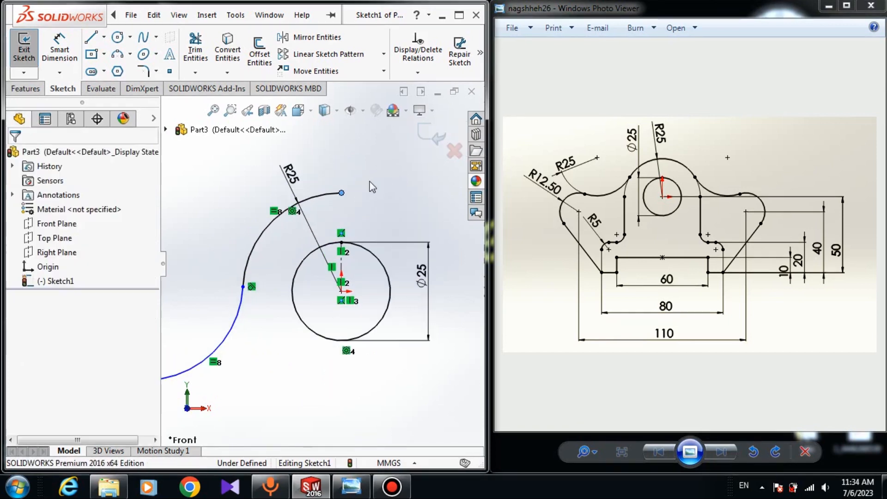
left_click(343, 193)
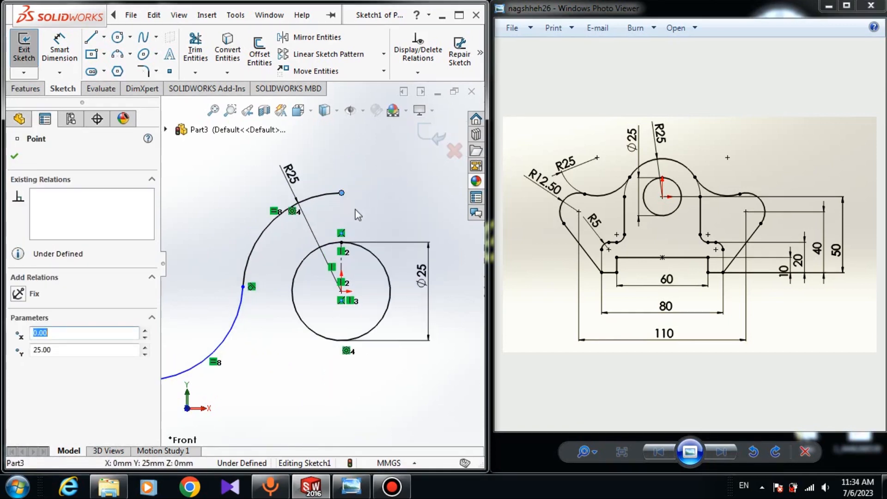
left_click(342, 293, "ctrl")
left_click(18, 383)
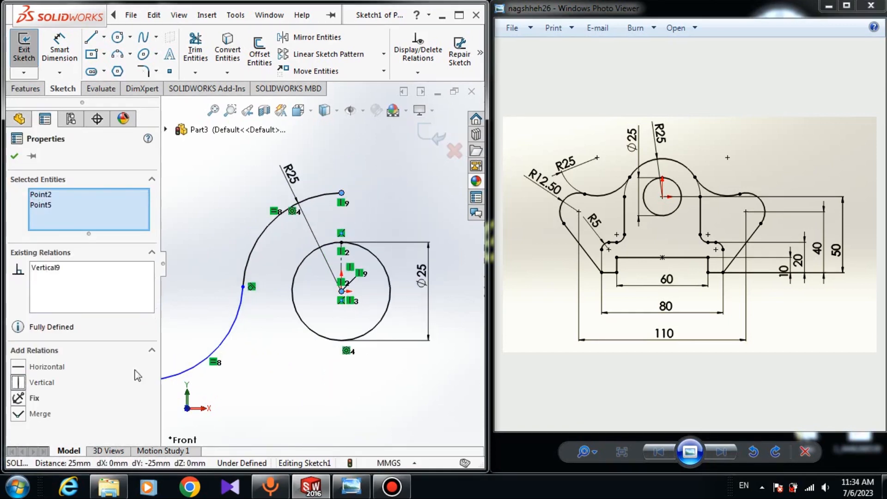
key("Escape")
Mirror the left half outline's three arcs and four lines about the vertical centerline inside the circle, keeping the originals.
scroll(329, 253, "up", 2)
scroll(330, 253, "up", 2)
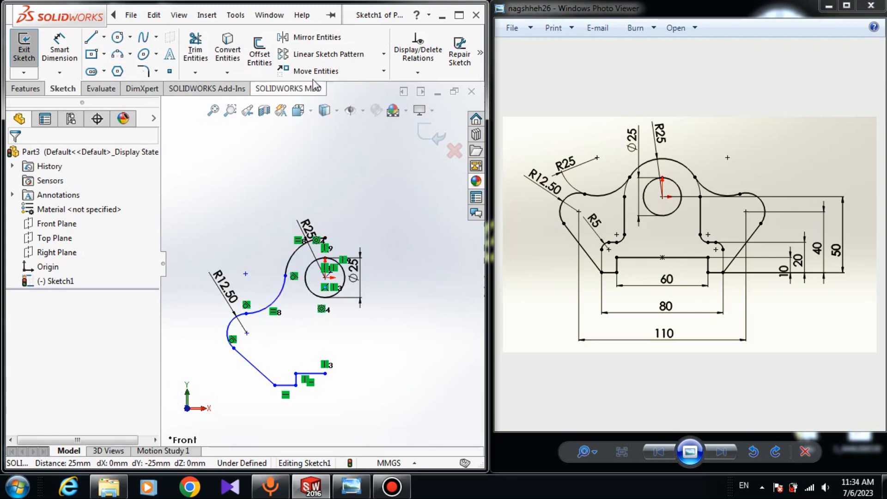
left_click(315, 37)
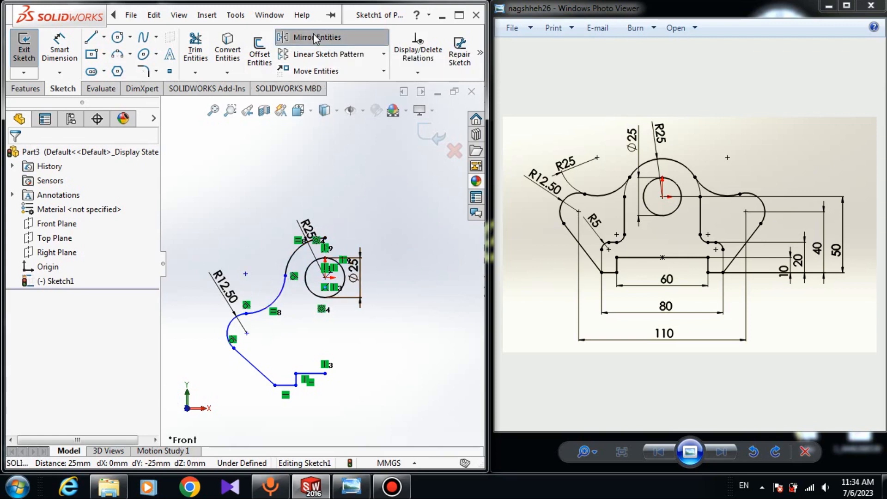
left_click(60, 310)
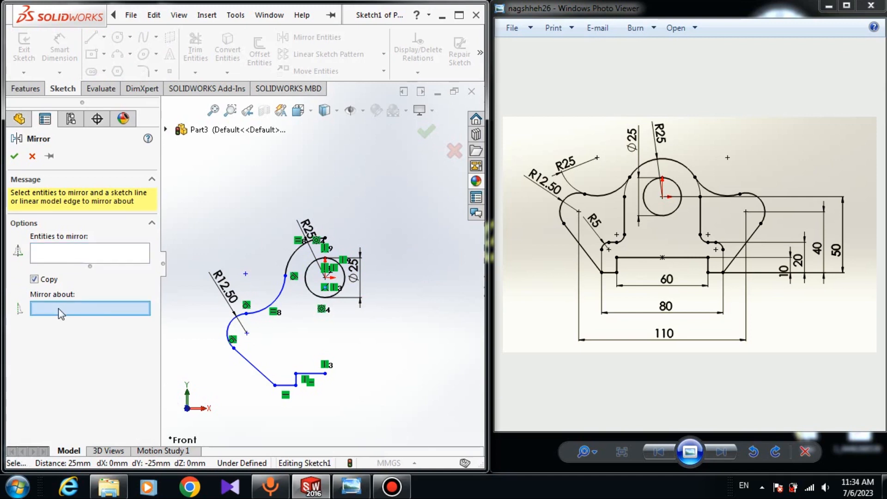
scroll(333, 272, "down", 8)
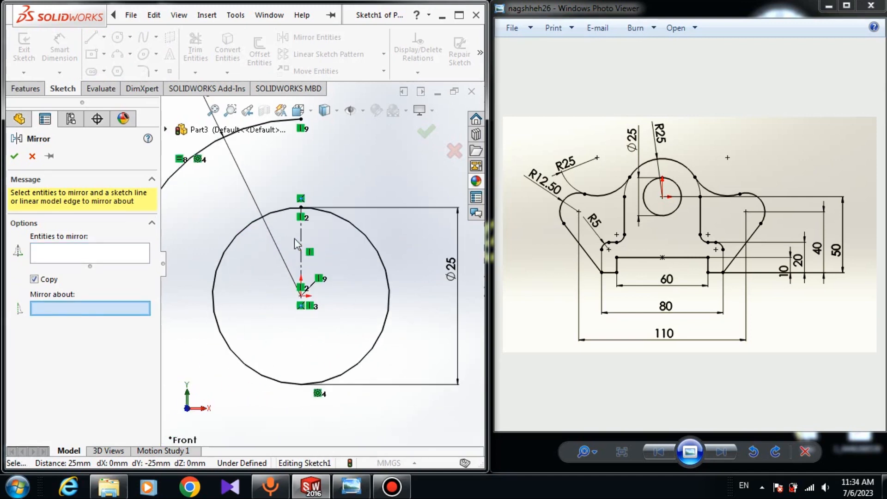
left_click(300, 242)
left_click(112, 263)
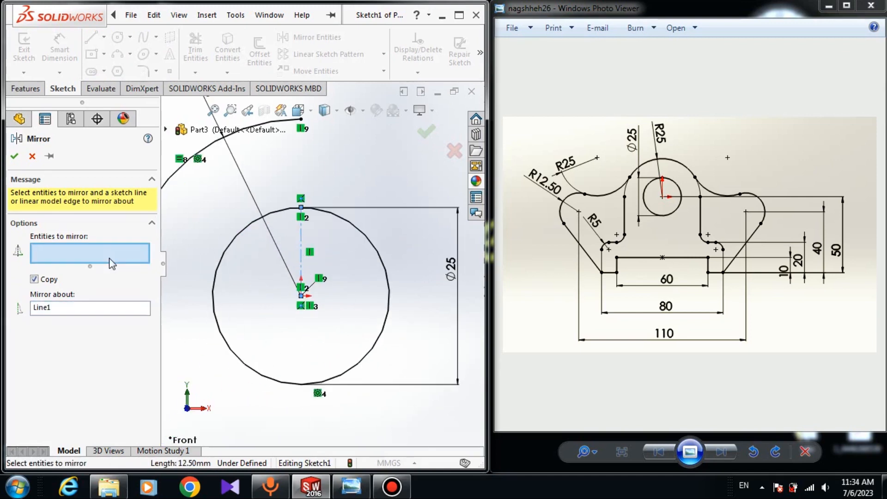
scroll(247, 249, "up", 3)
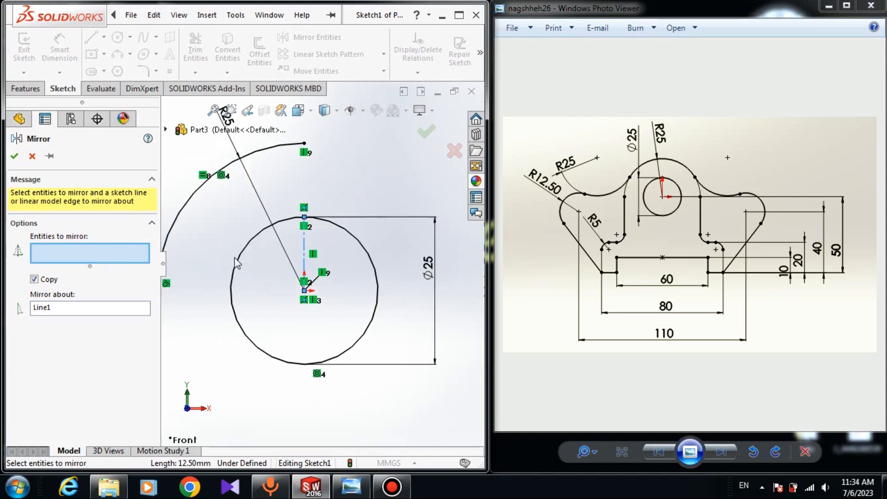
left_click(241, 239)
scroll(238, 277, "up", 2)
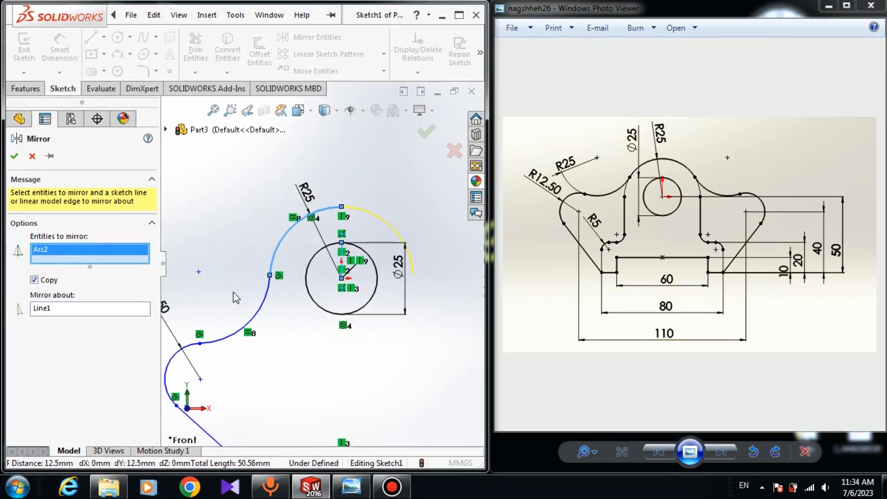
scroll(405, 227, "down", 2)
scroll(307, 274, "up", 2)
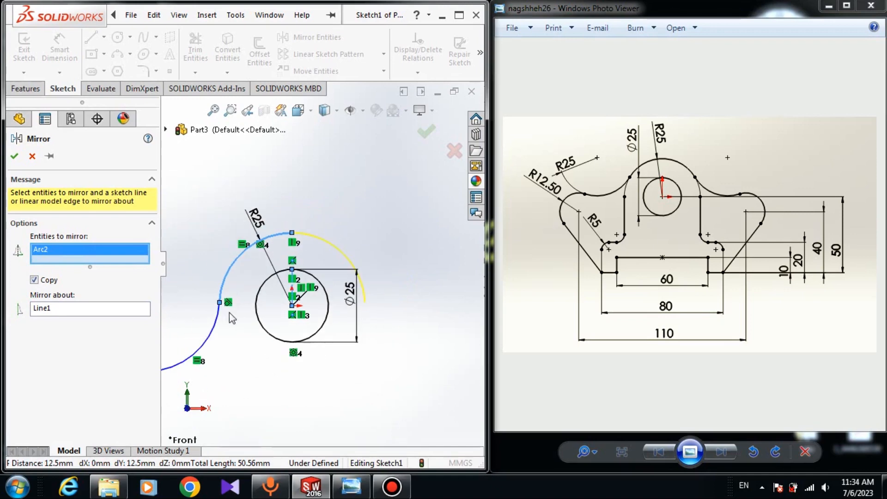
left_click(214, 327)
scroll(234, 331, "up", 2)
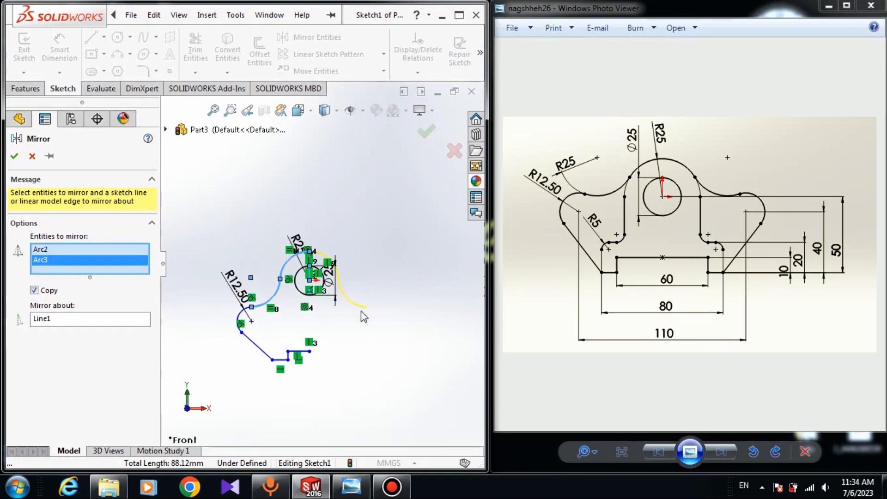
scroll(210, 307, "down", 2)
scroll(218, 303, "up", 1)
left_click(240, 276)
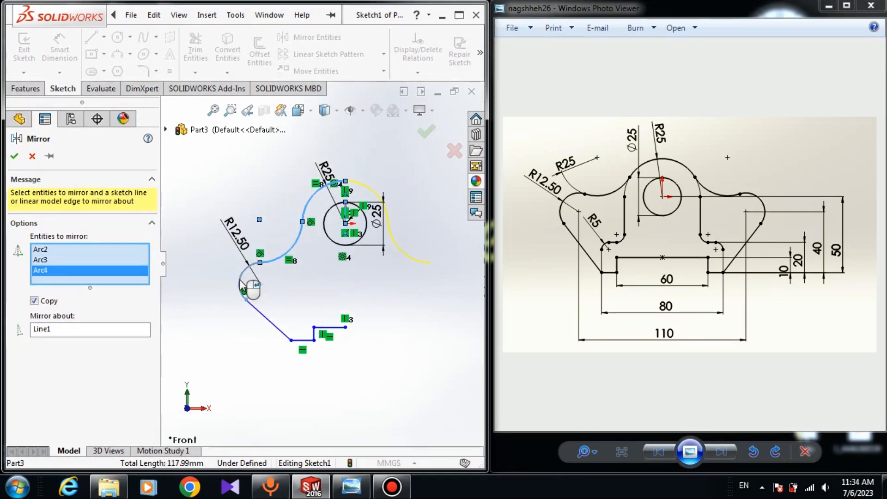
left_click(273, 324)
left_click(303, 340)
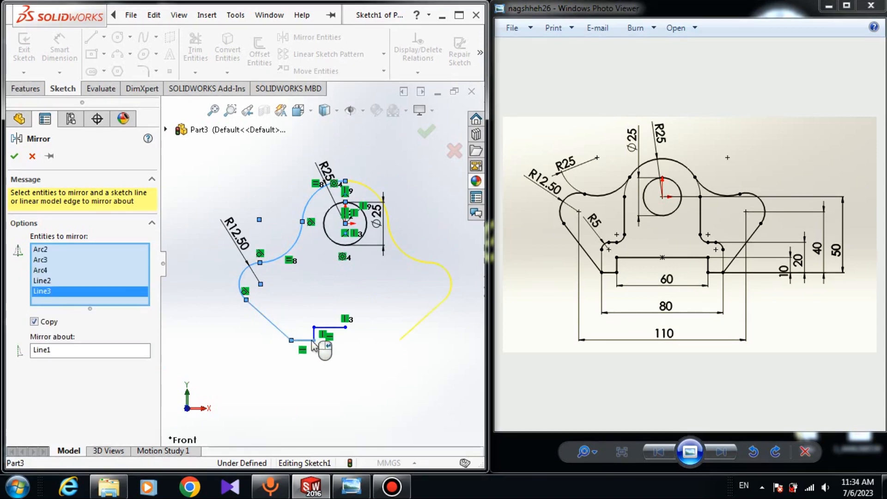
scroll(325, 349, "down", 3)
left_click(295, 314)
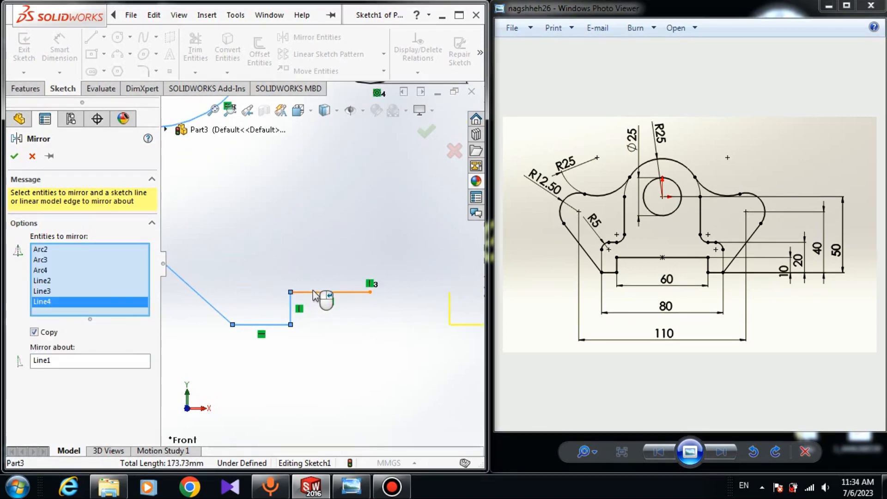
left_click(314, 293)
scroll(319, 296, "up", 2)
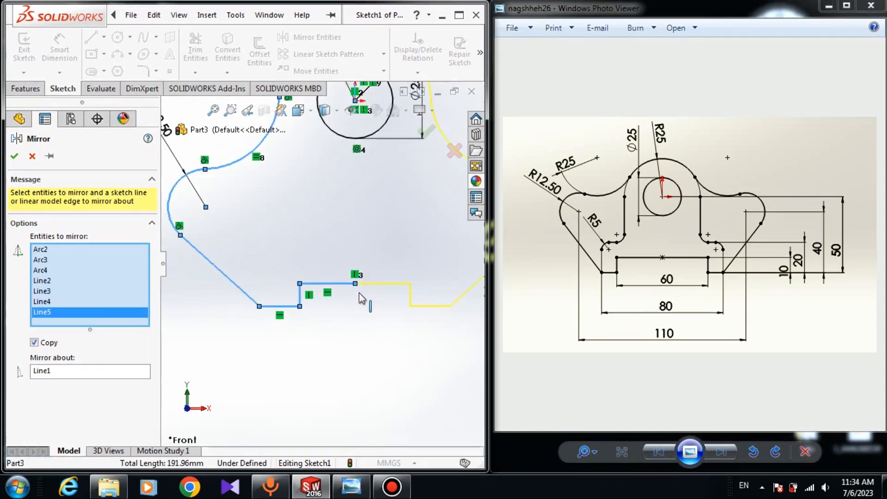
left_click(16, 157)
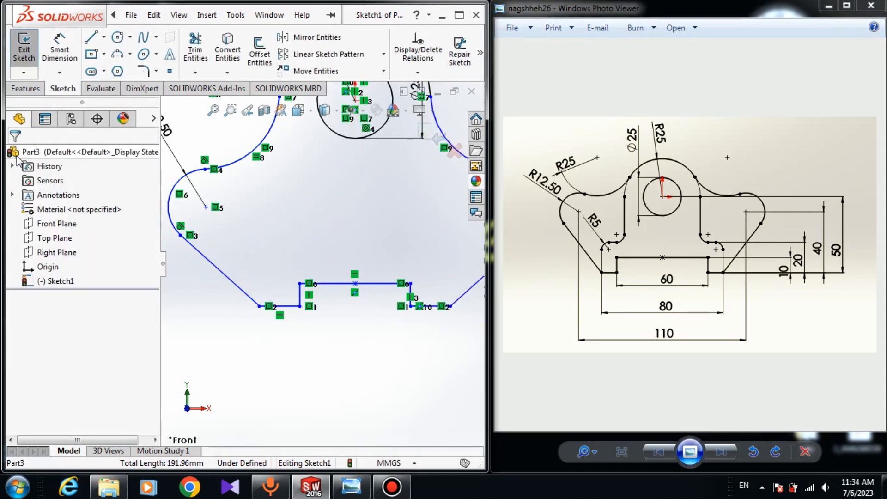
Reshape the bottom notch by moving its upper right corner to about X 16.6, Y -50.9 mm.
scroll(186, 259, "up", 3)
scroll(367, 226, "down", 5)
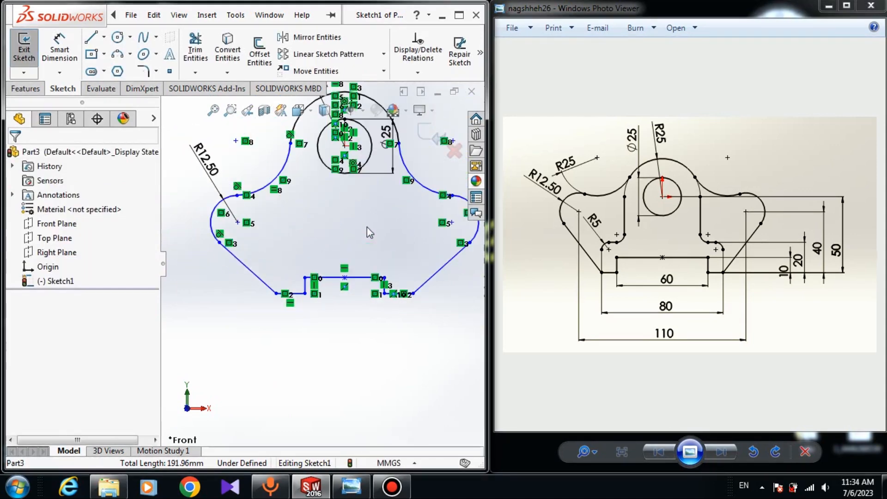
scroll(353, 188, "up", 3)
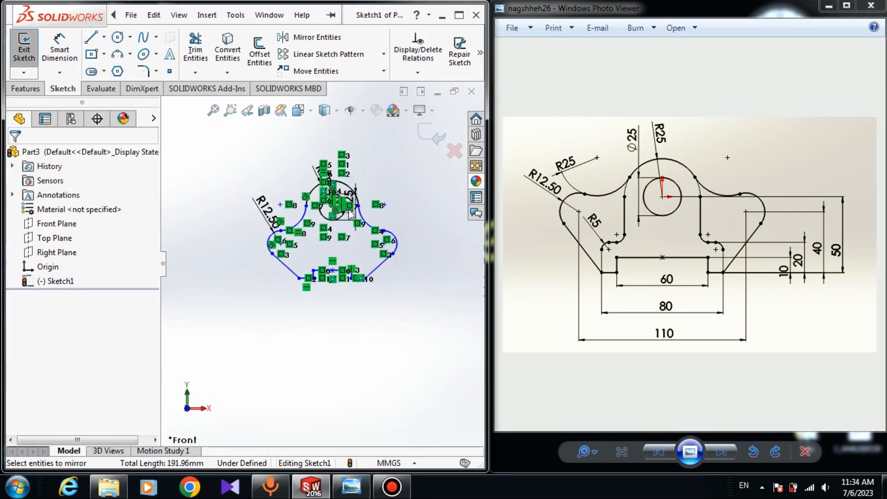
scroll(349, 316, "down", 2)
left_click_drag(350, 314, 347, 297)
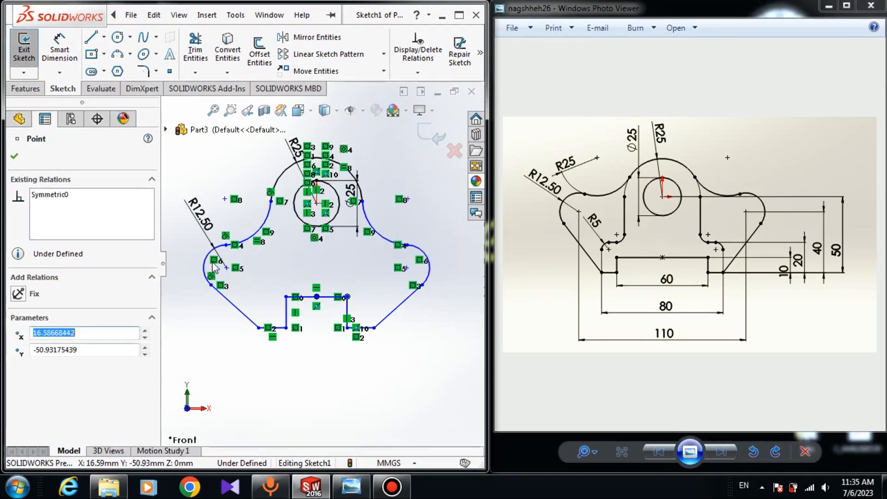
left_click(207, 335)
Dimension the distance between the bottom notch's two vertical sides as 60 mm.
scroll(268, 277, "down", 4)
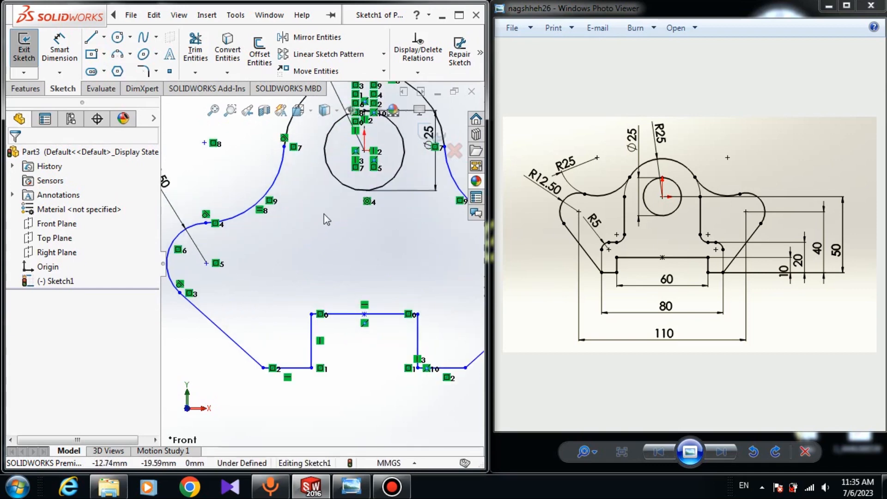
scroll(326, 220, "up", 3)
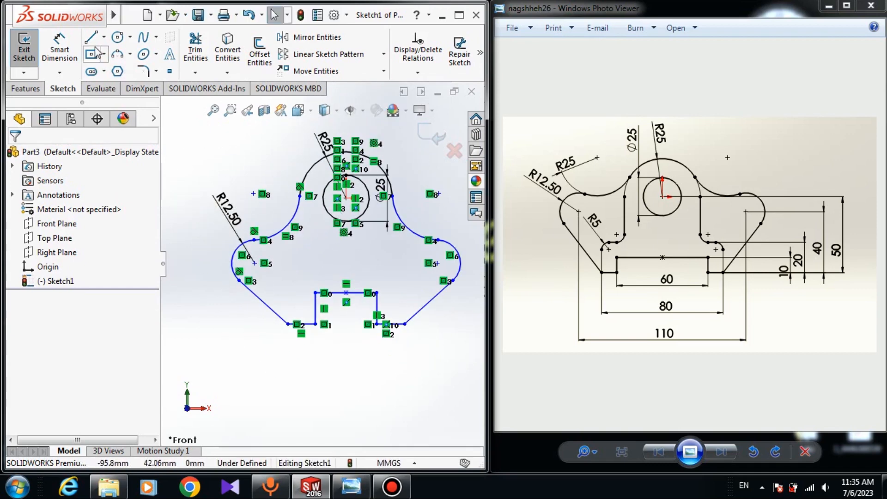
left_click(70, 56)
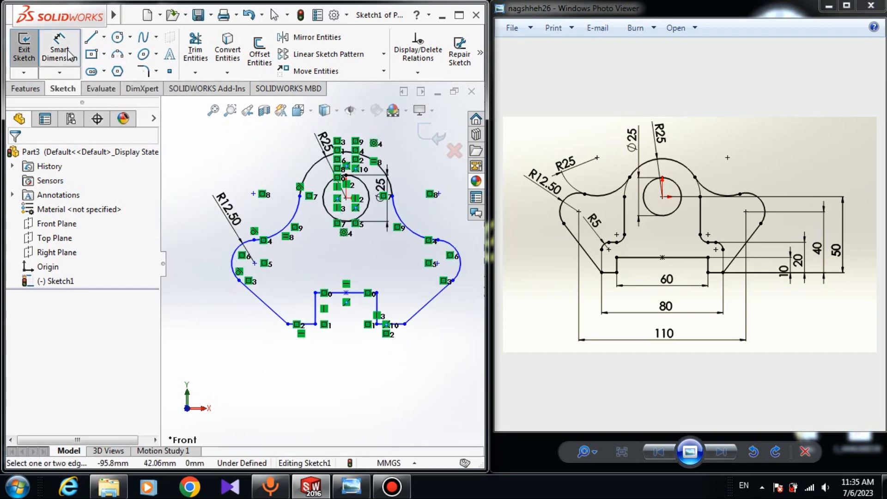
scroll(347, 319, "down", 2)
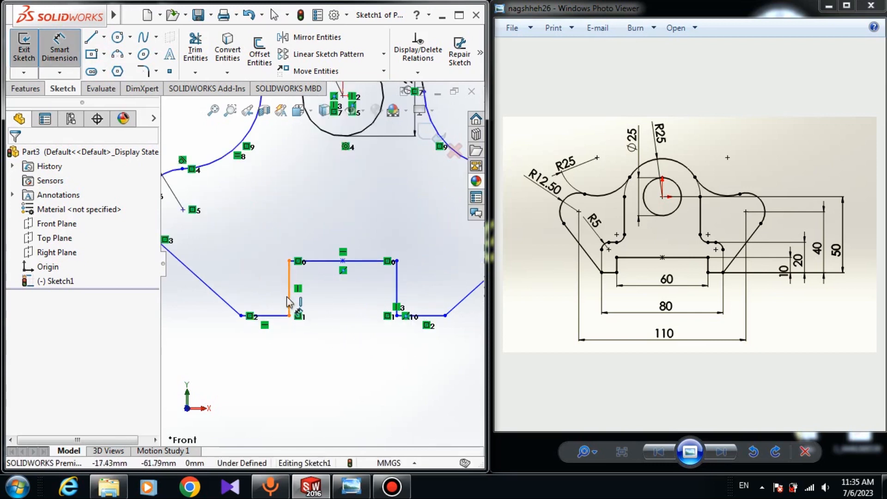
left_click(289, 302)
left_click(396, 298)
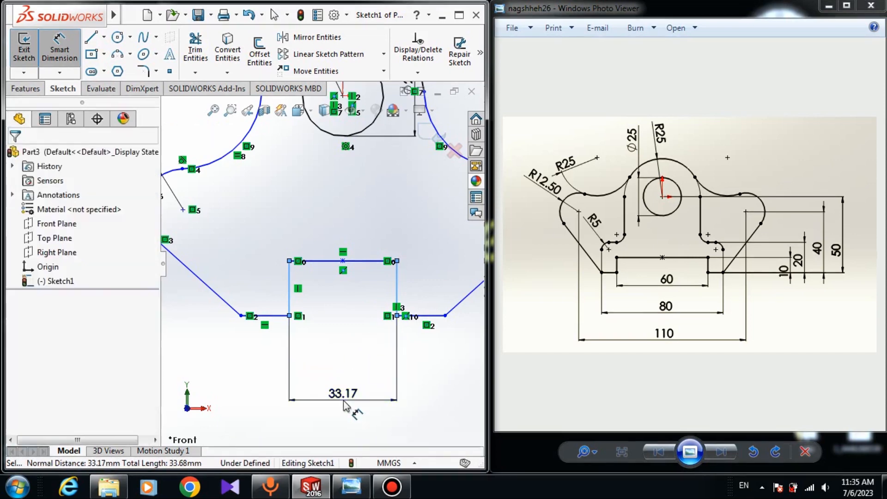
left_click(344, 406)
type("60")
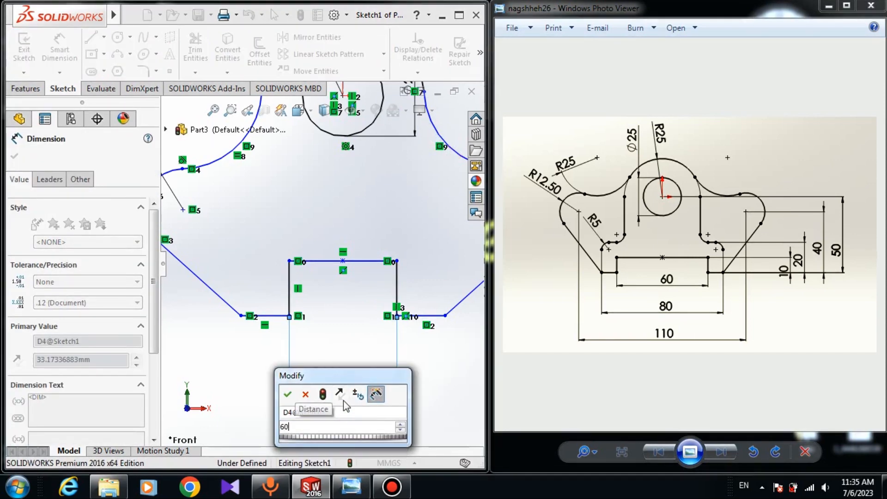
key("Return")
Dimension the horizontal distance between the two outer bottom corners of the profile as 80 mm.
scroll(238, 338, "down", 3)
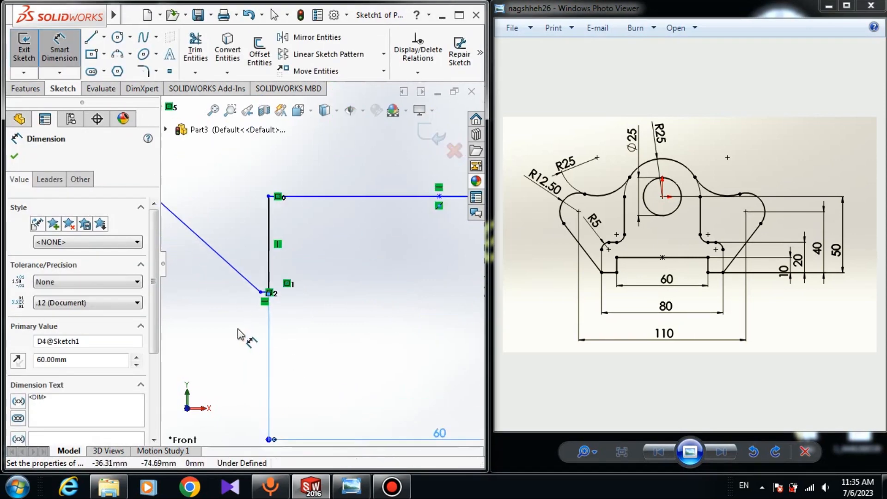
left_click(268, 292)
scroll(304, 368, "up", 3)
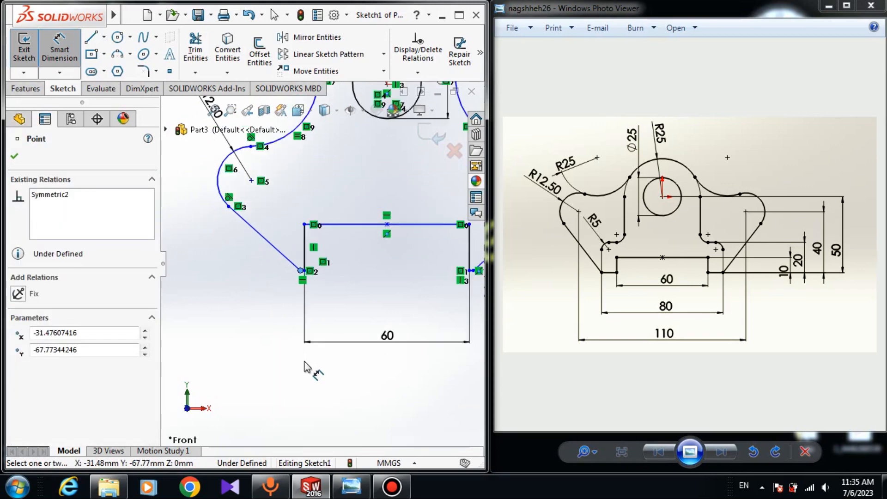
scroll(397, 277, "up", 3)
scroll(416, 266, "down", 5)
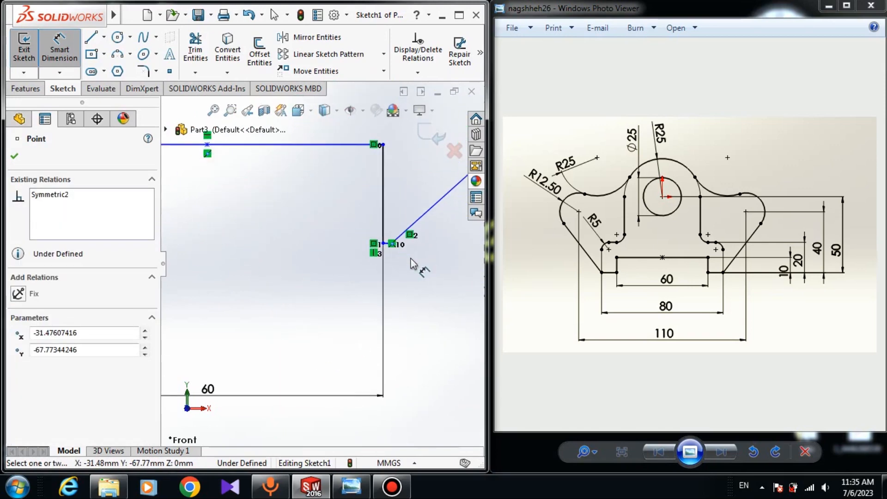
scroll(397, 259, "down", 3)
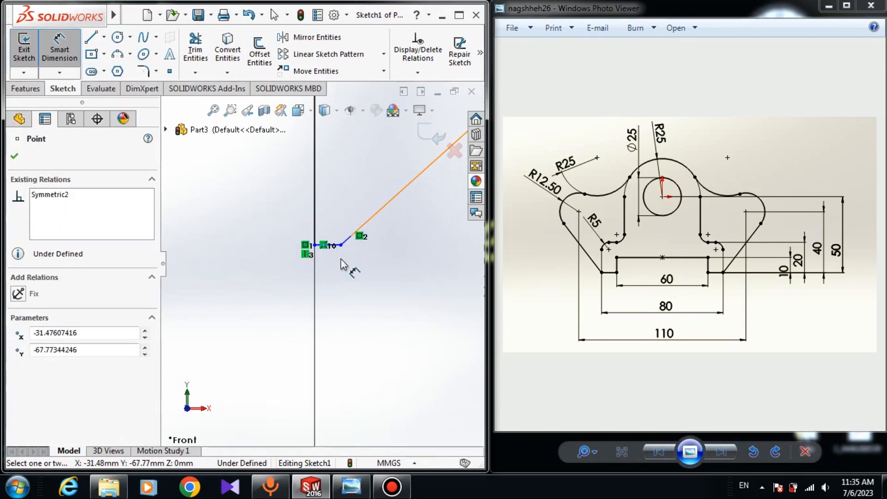
scroll(343, 250, "up", 5)
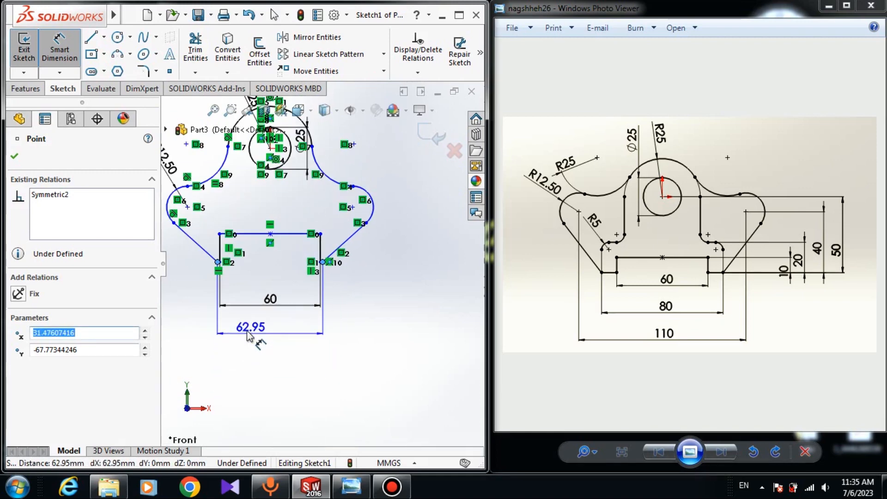
left_click(271, 329)
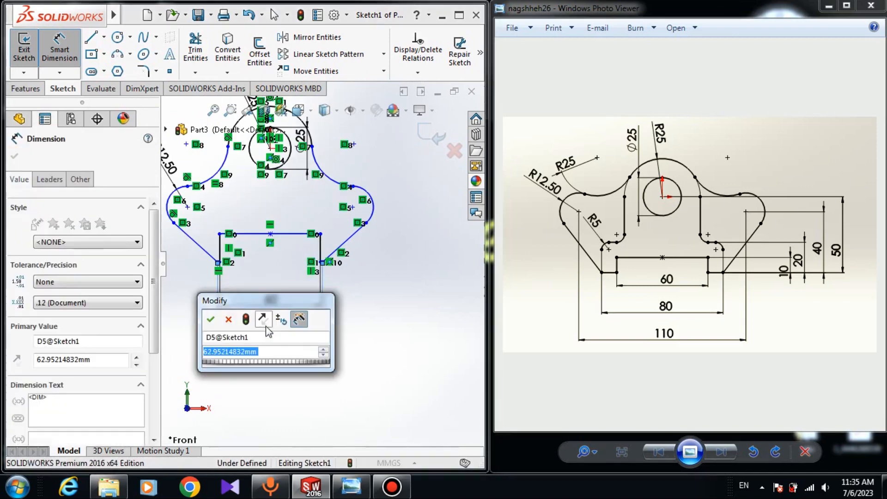
type("80")
key("Return")
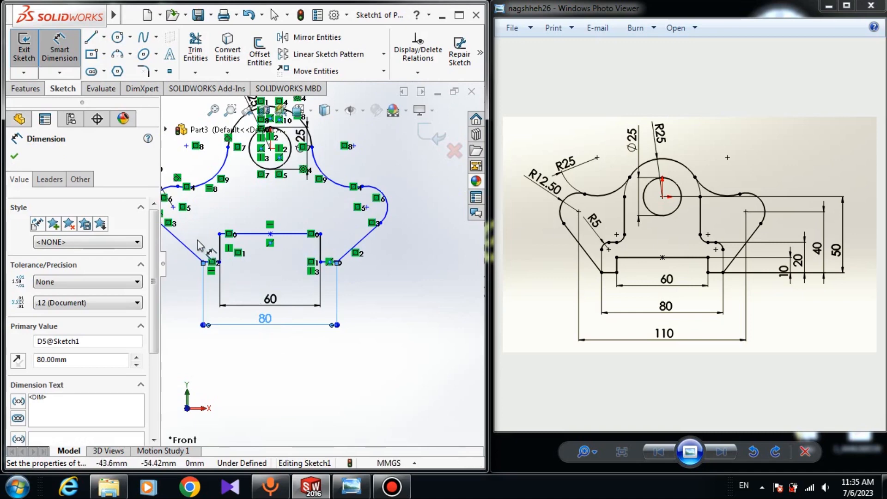
Dimension the horizontal distance between the center points of the two rounded ear arcs as 110 mm.
scroll(213, 240, "up", 2)
scroll(213, 239, "down", 3)
left_click(296, 232)
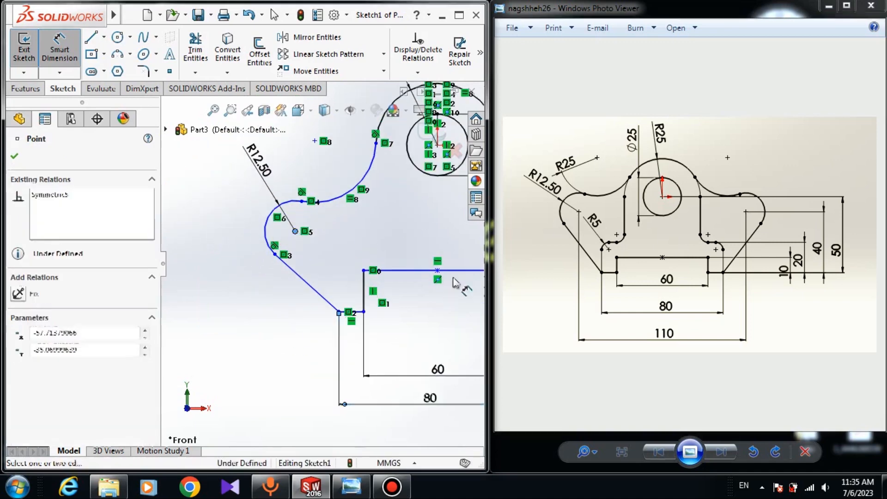
scroll(299, 236, "up", 2)
scroll(403, 275, "down", 3)
left_click(407, 269)
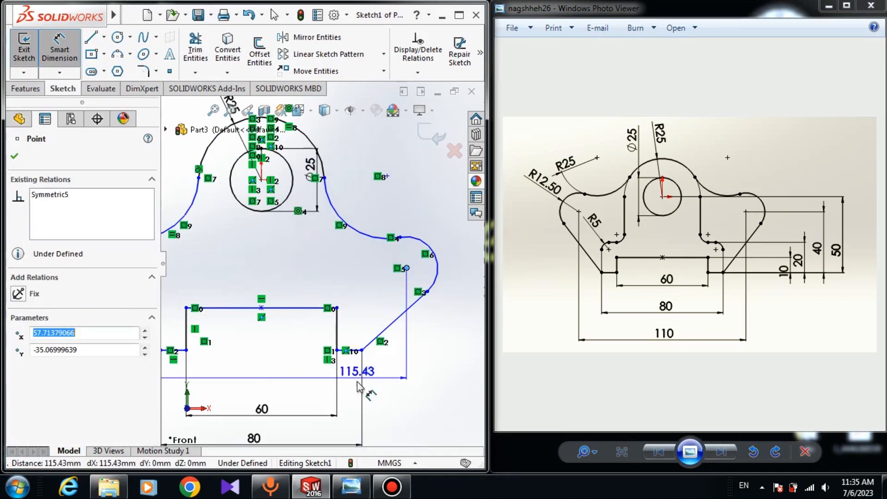
scroll(342, 383, "up", 2)
left_click(289, 424)
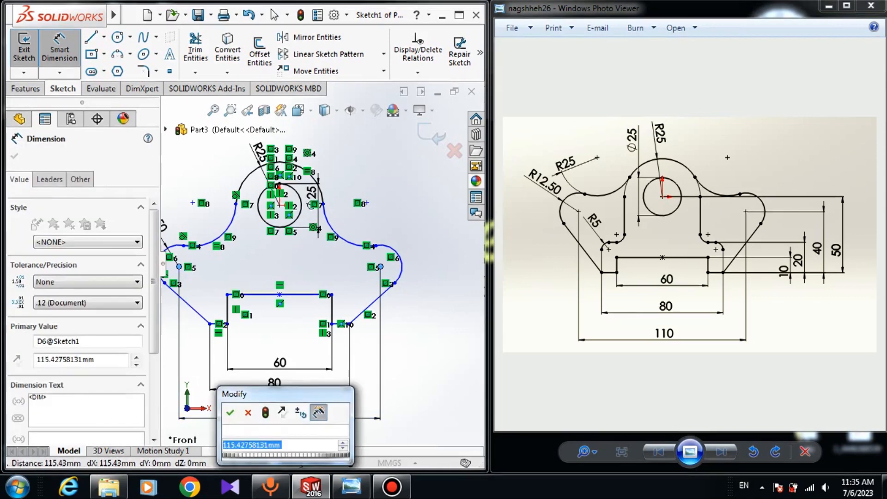
type("110")
key("Return")
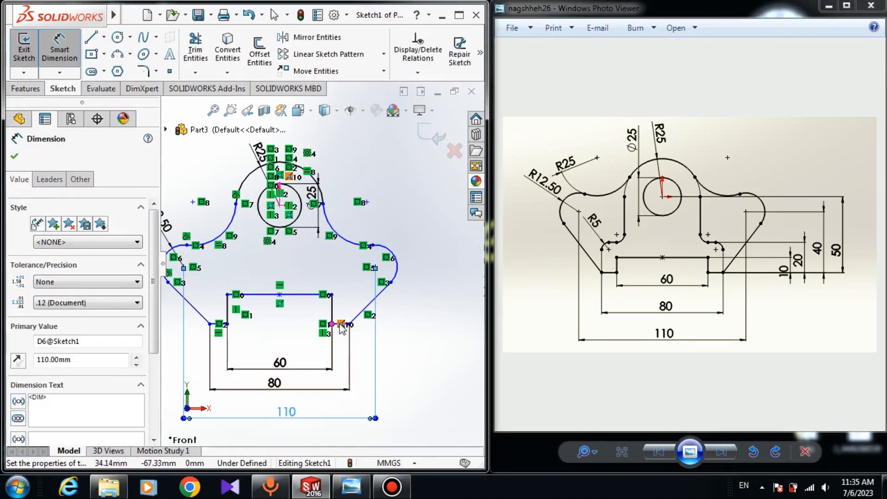
Raise the bottom notch's upper edge by moving its upper right corner to about Y -46.85 mm.
scroll(345, 233, "up", 3)
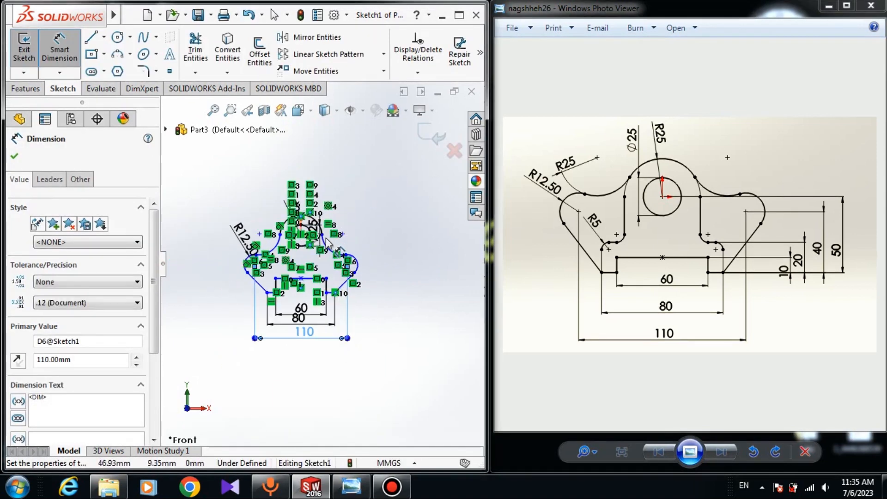
key("Escape")
scroll(426, 296, "down", 4)
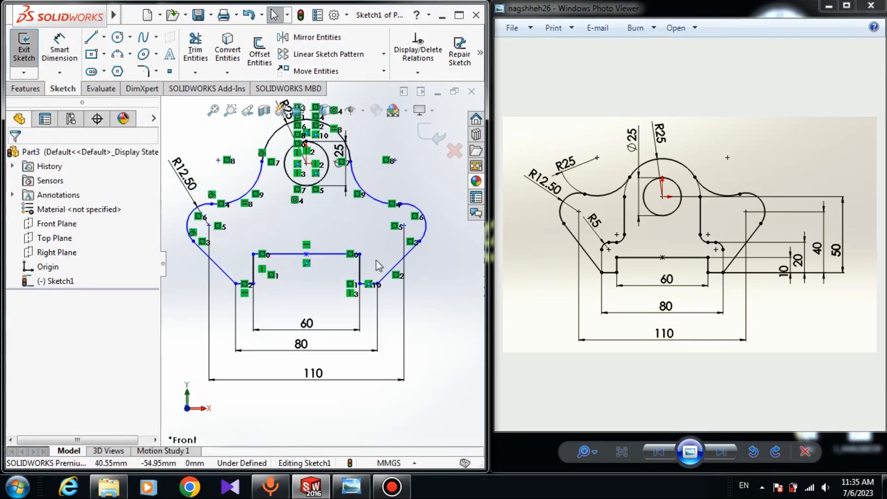
left_click_drag(359, 252, 346, 246)
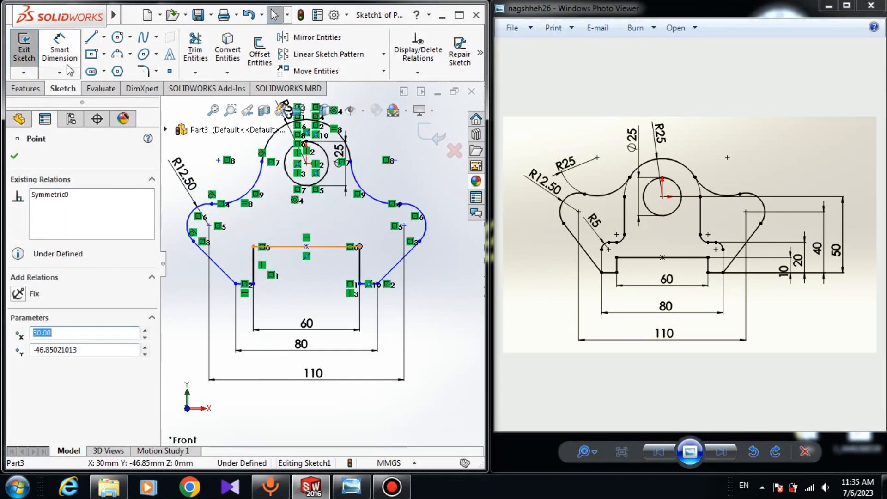
left_click(61, 56)
scroll(453, 312, "down", 3)
left_click(251, 190)
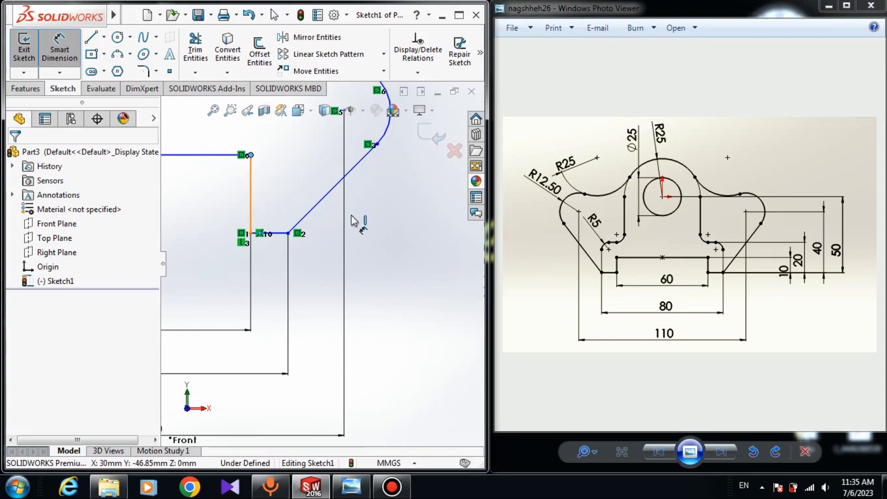
left_click(354, 212)
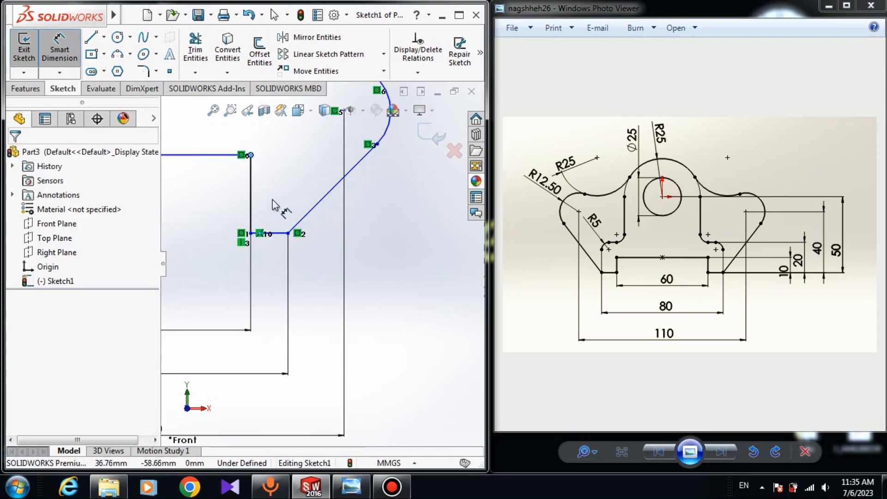
left_click(251, 199)
key("Escape")
key("Escape")
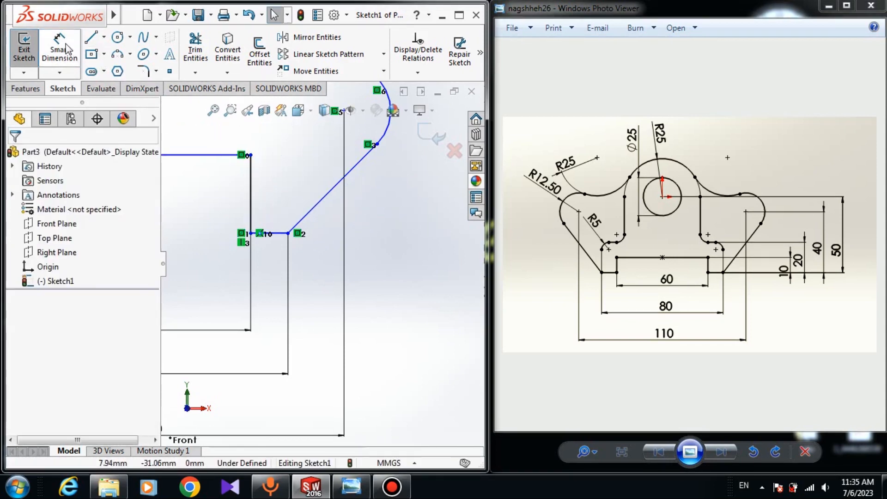
Dimension the bottom notch's right vertical side with a height of 10 mm.
left_click(59, 49)
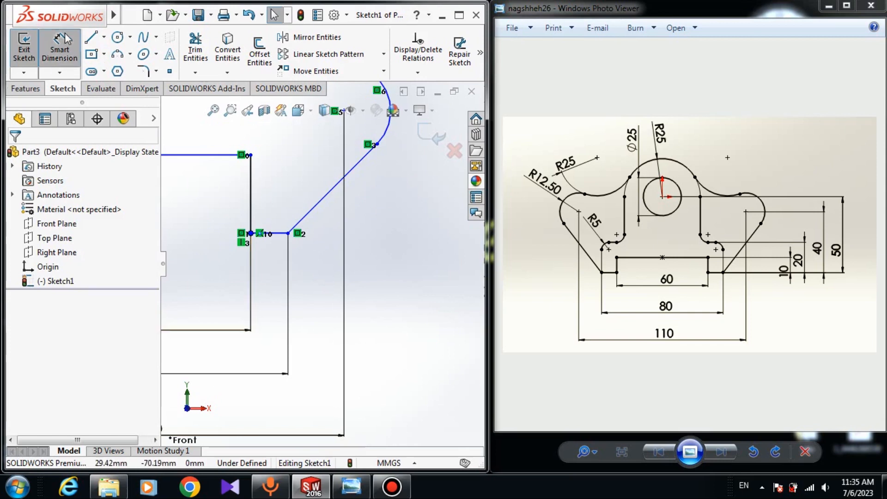
left_click(253, 182)
left_click(405, 212)
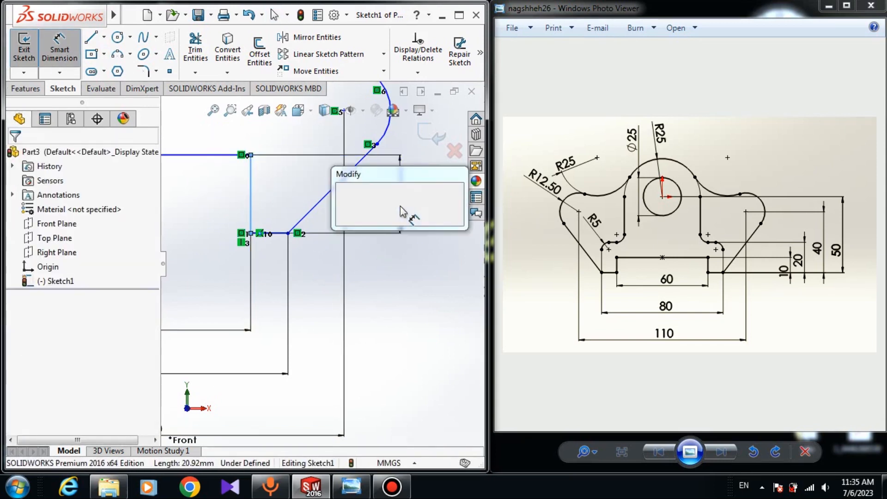
type("10")
key("Return")
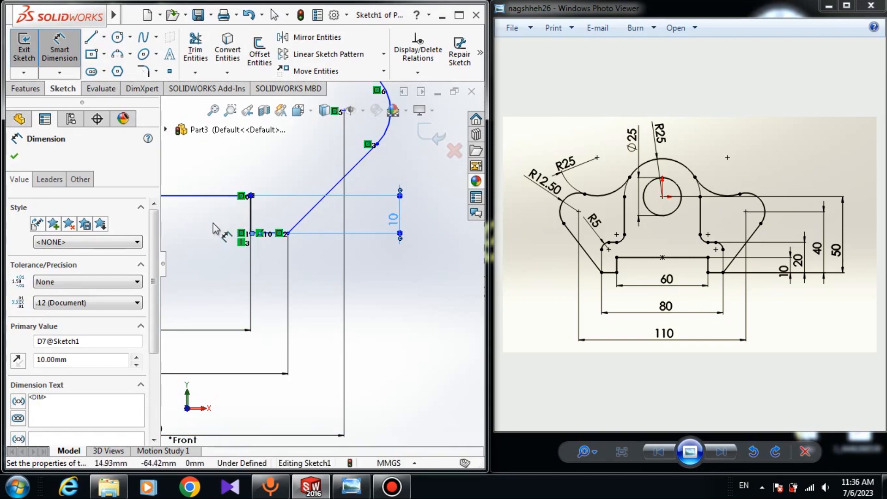
Dimension the vertical distance from the right outer bottom corner to the right ear arc's center as 40 mm.
left_click(288, 235)
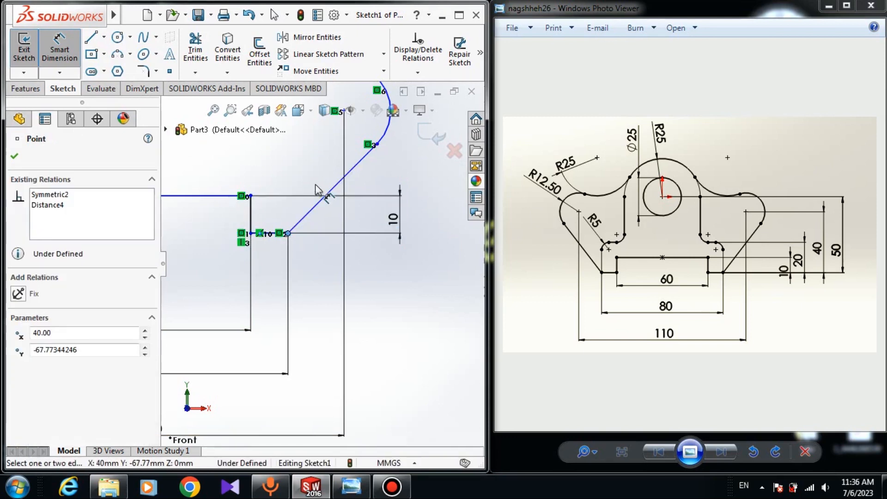
scroll(317, 189, "up", 4)
scroll(317, 188, "down", 1)
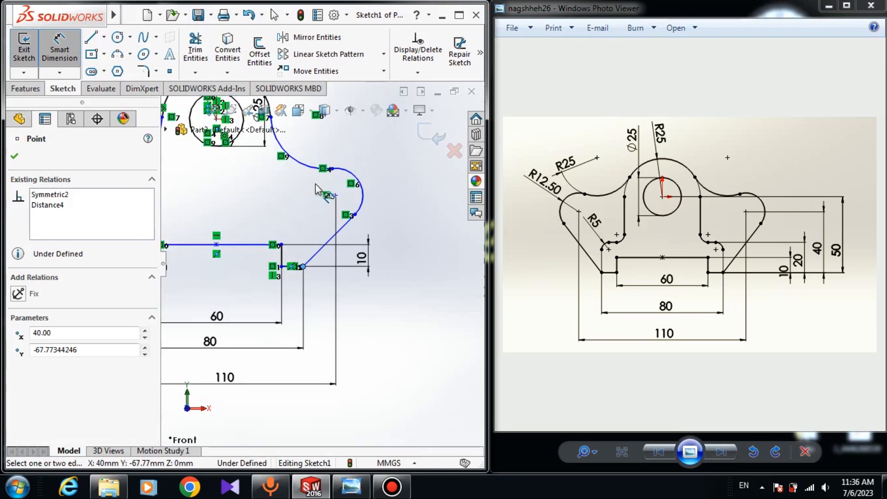
left_click(335, 196)
left_click(432, 221)
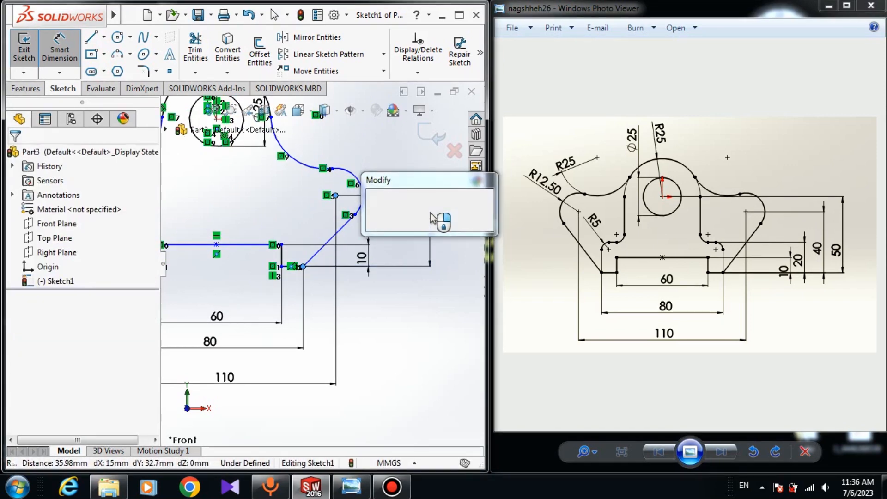
type("40")
key("Return")
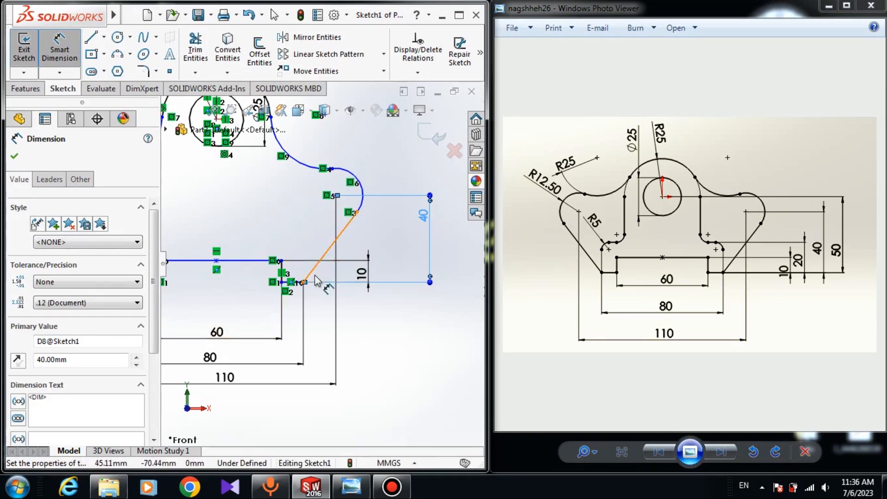
Dimension the vertical distance from the notch's lower right corner to the circle's center as 50 mm.
scroll(314, 279, "down", 3)
scroll(249, 214, "up", 3)
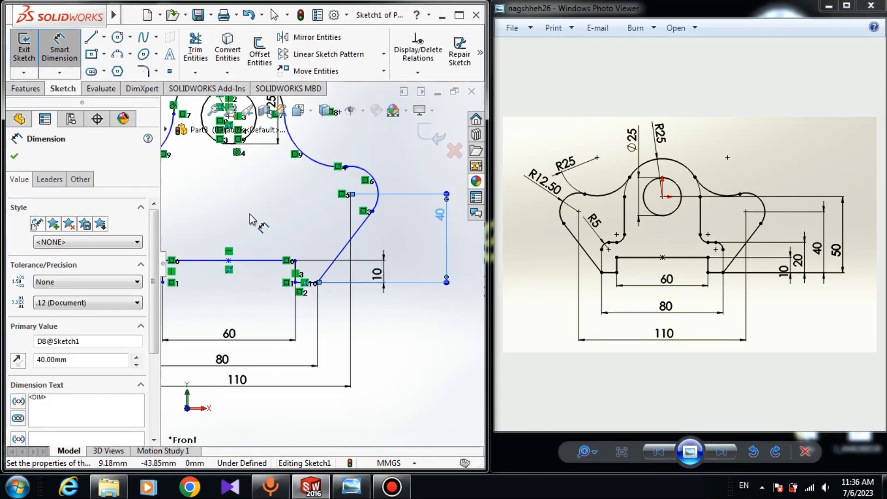
left_click(318, 283)
left_click(295, 283)
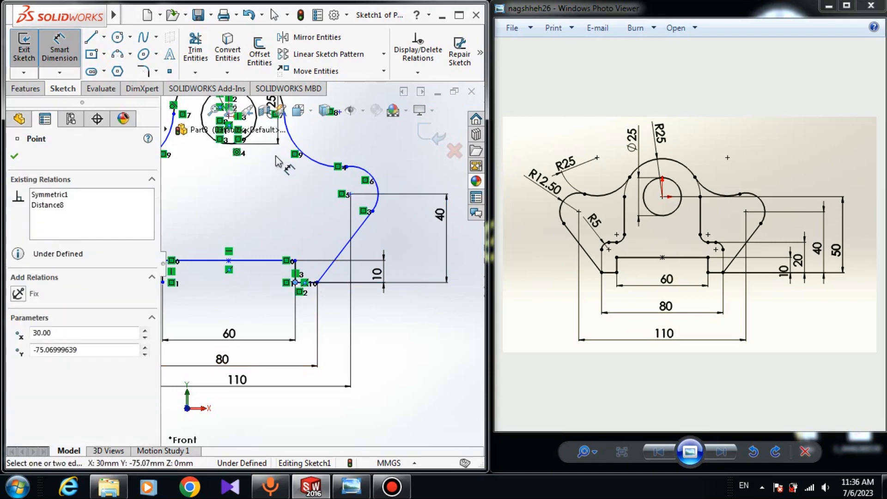
scroll(279, 211, "up", 4)
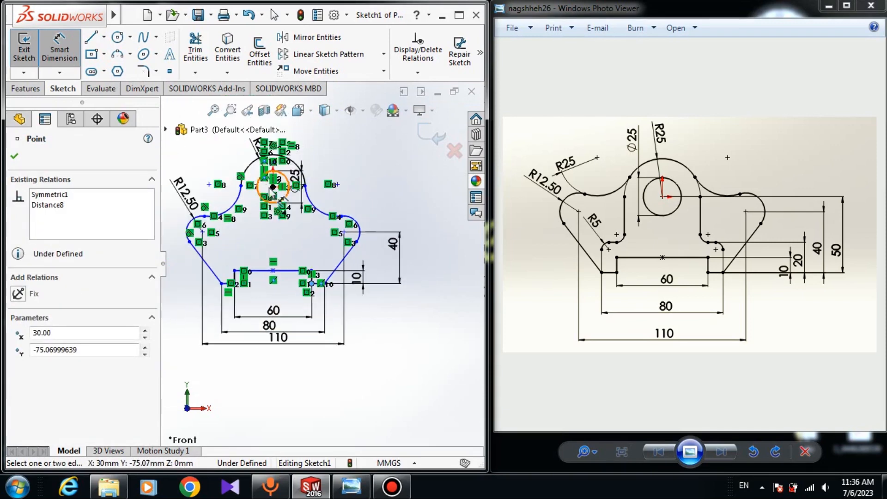
left_click(273, 187)
left_click(424, 231)
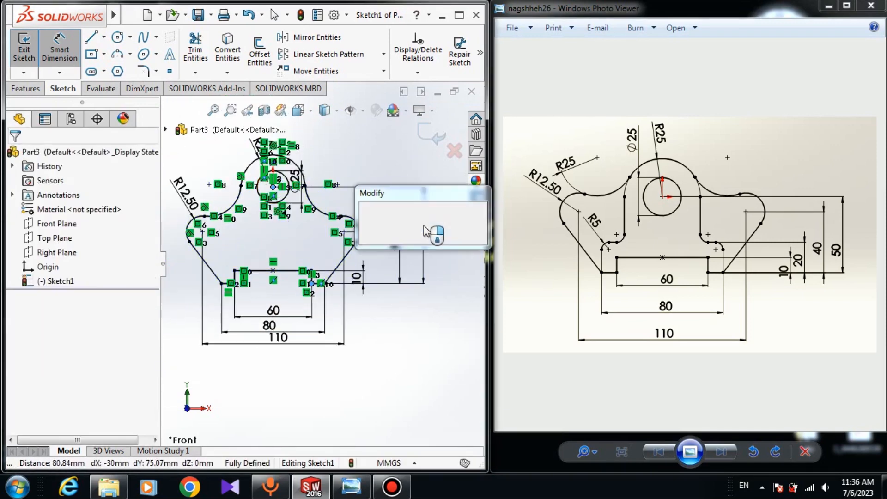
type("50")
key("Return")
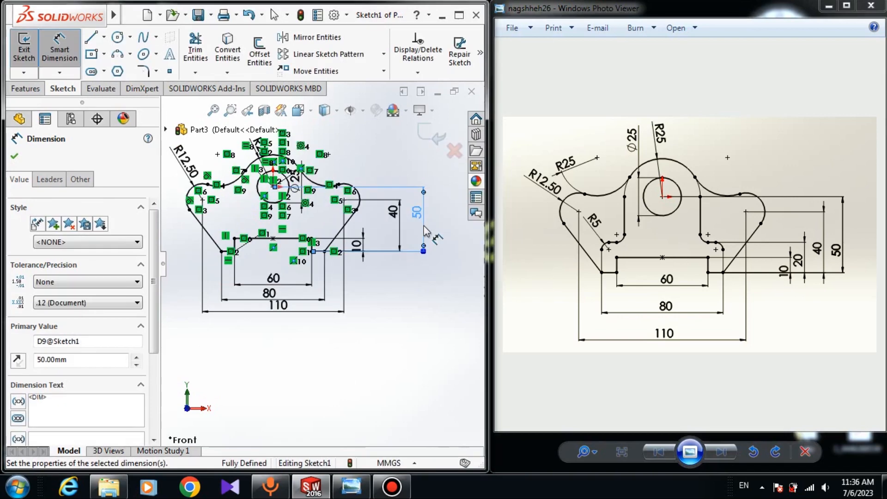
Draw a vertical line about 17.87 mm upward from the bracket's left outer bottom corner.
scroll(280, 218, "down", 3)
key("Escape")
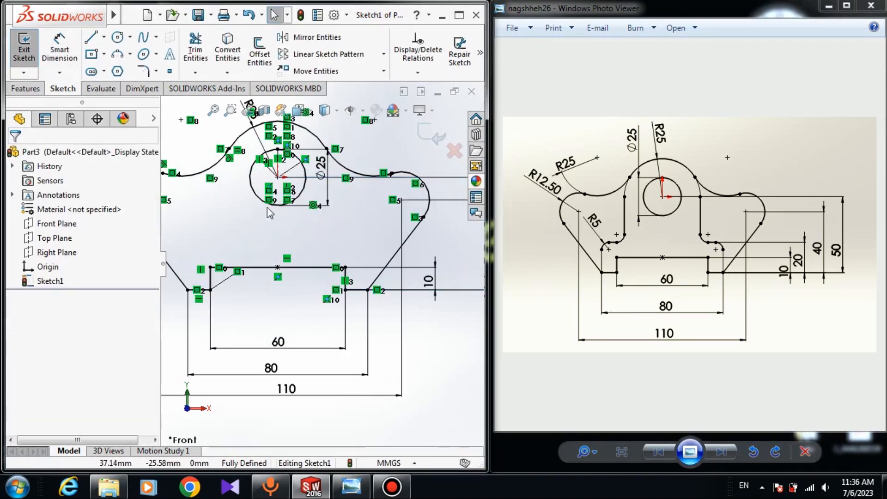
scroll(356, 416, "down", 2)
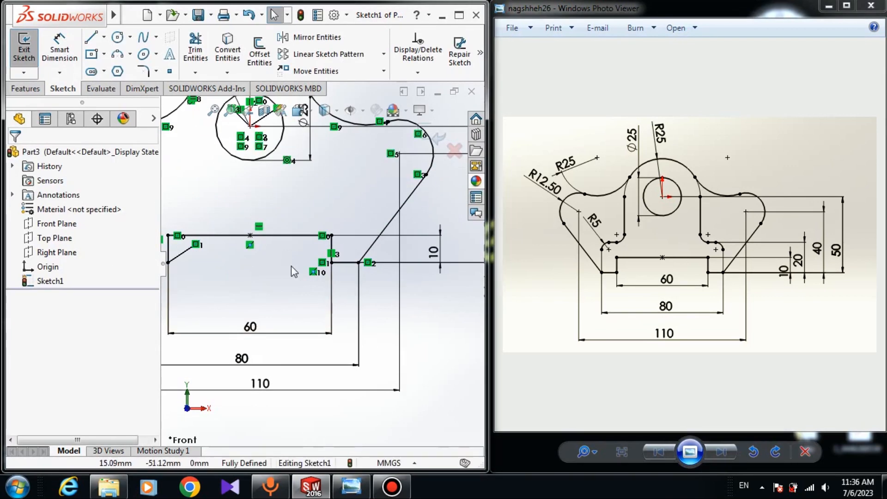
scroll(323, 268, "up", 2)
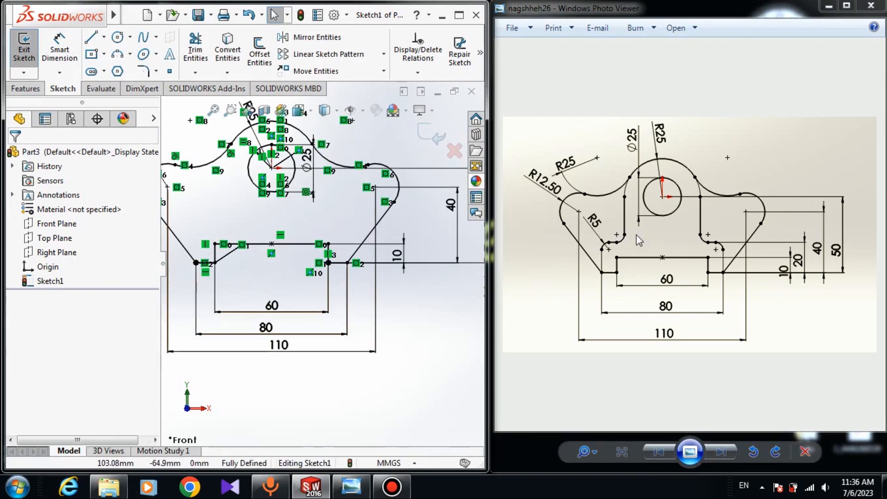
left_click(91, 37)
scroll(323, 264, "up", 2)
scroll(211, 265, "down", 5)
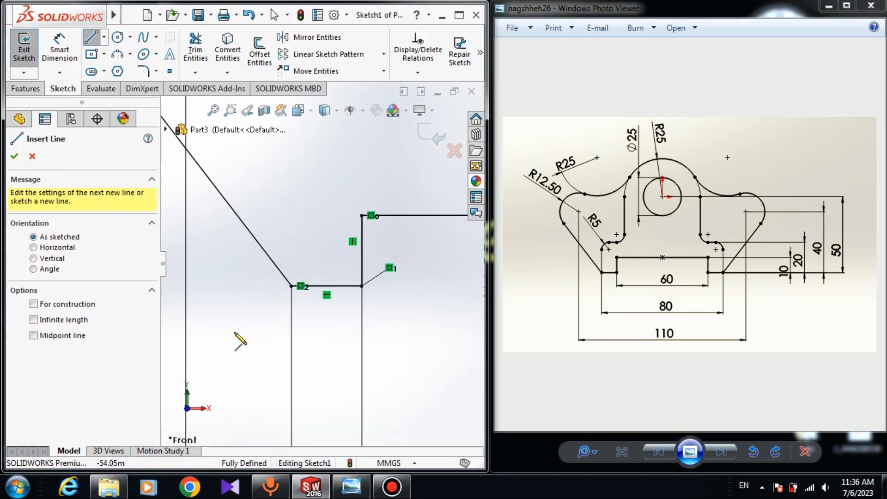
left_click(292, 286)
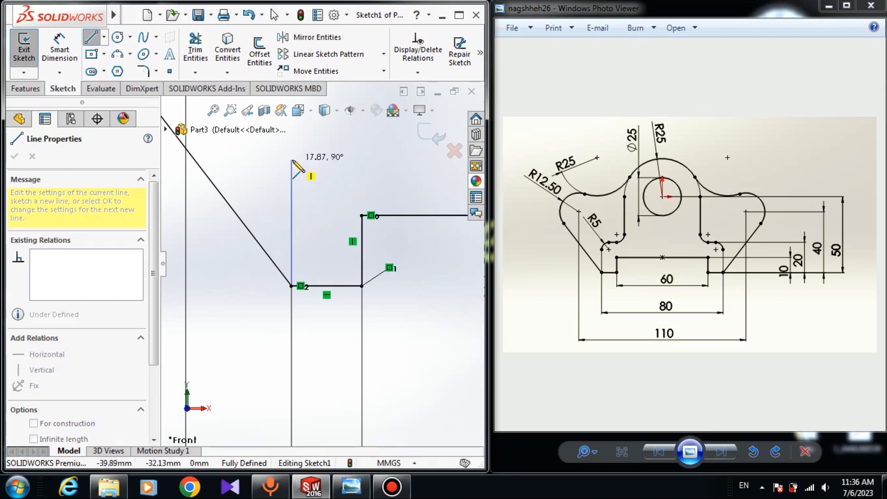
left_click(292, 159)
Add a 90° three-point arc of about 3.57 mm radius at the vertical line's top, continued by a horizontal line about 6.14 mm long.
left_click(117, 54)
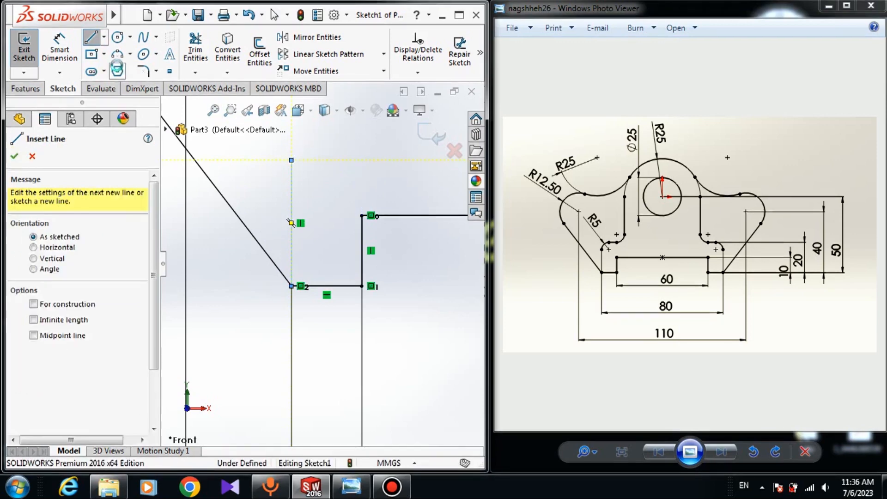
scroll(292, 167, "down", 4)
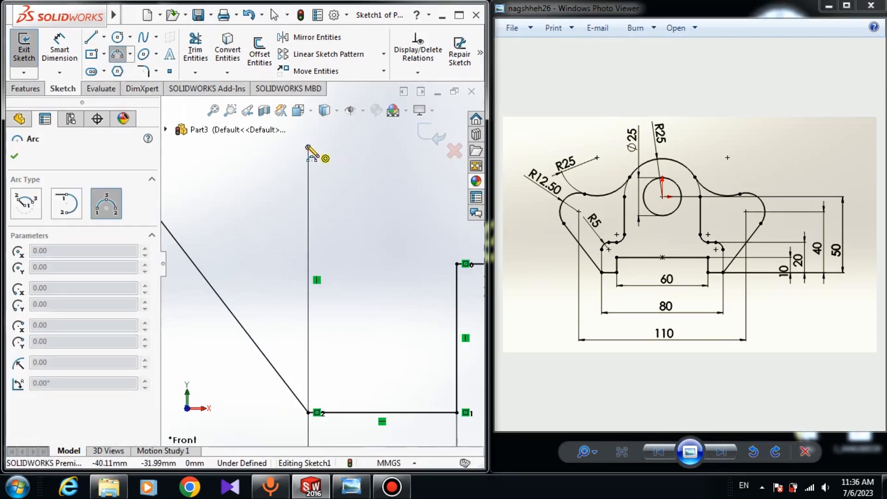
scroll(314, 153, "up", 4)
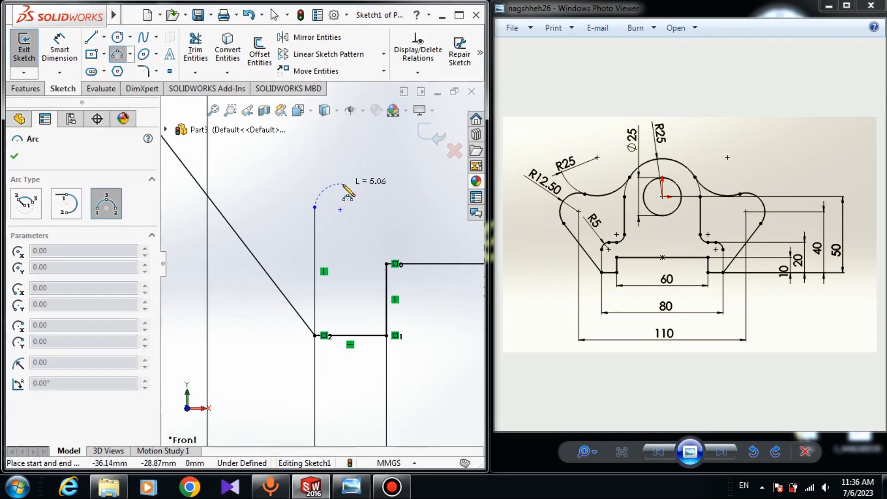
left_click(324, 189)
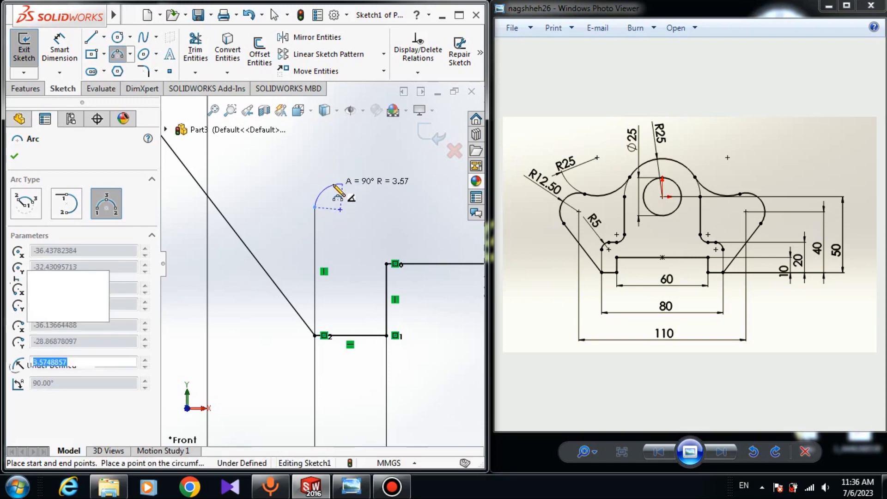
left_click(92, 36)
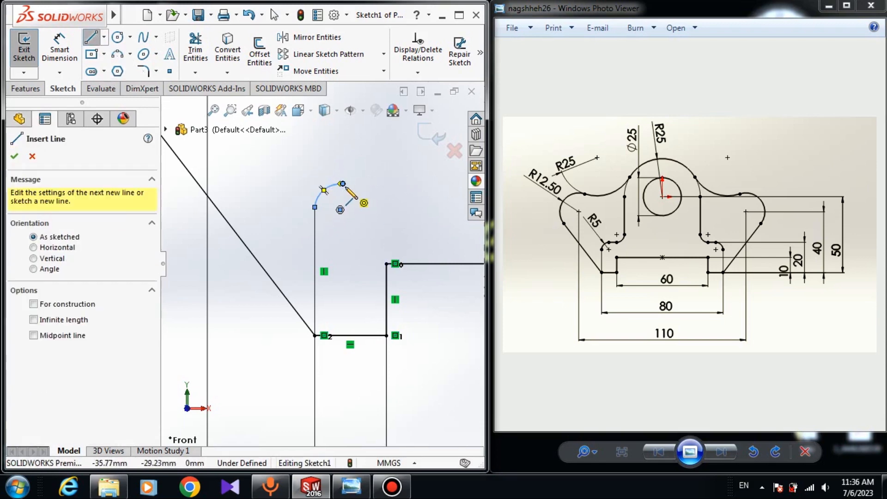
left_click(341, 183)
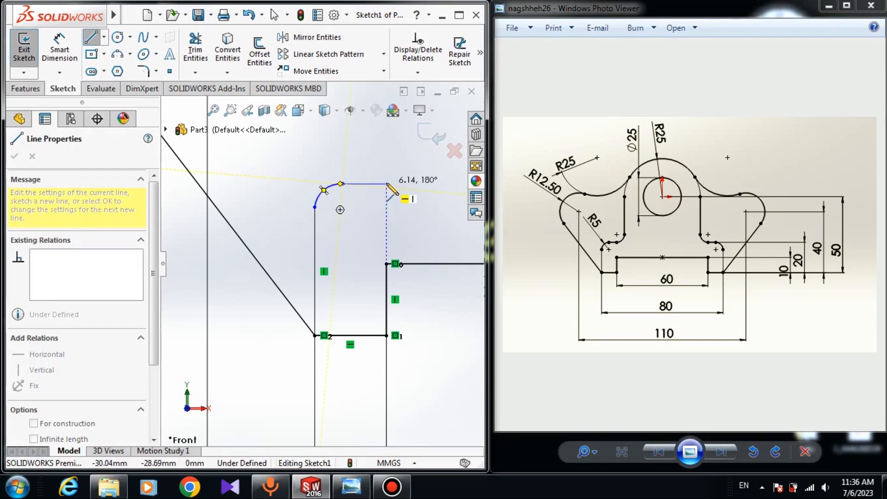
left_click(387, 184)
Draw a second three-point arc curving upward from the horizontal line's right end, tangent to that line.
scroll(286, 181, "up", 1)
scroll(280, 180, "down", 3)
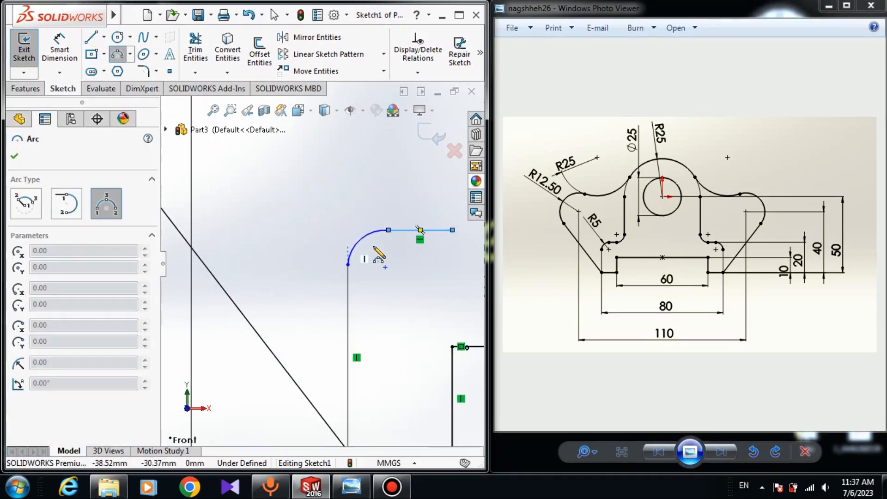
scroll(393, 259, "up", 4)
scroll(418, 269, "down", 4)
left_click(343, 225)
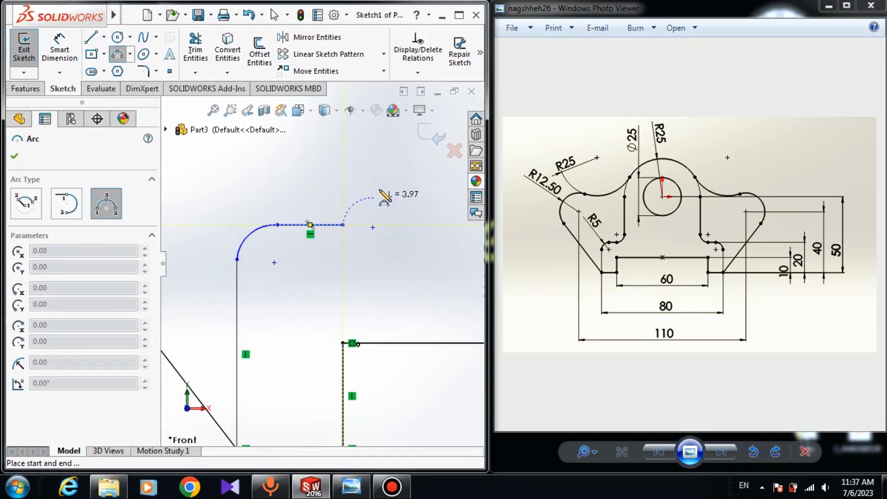
left_click(367, 216)
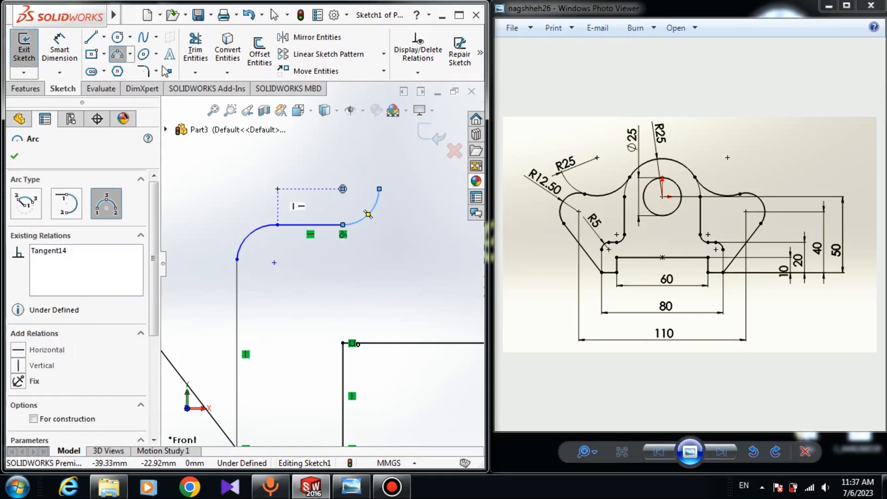
Draw a vertical line from the second arc's upper end up to about Y -3.54 mm.
left_click(92, 38)
scroll(365, 220, "up", 2)
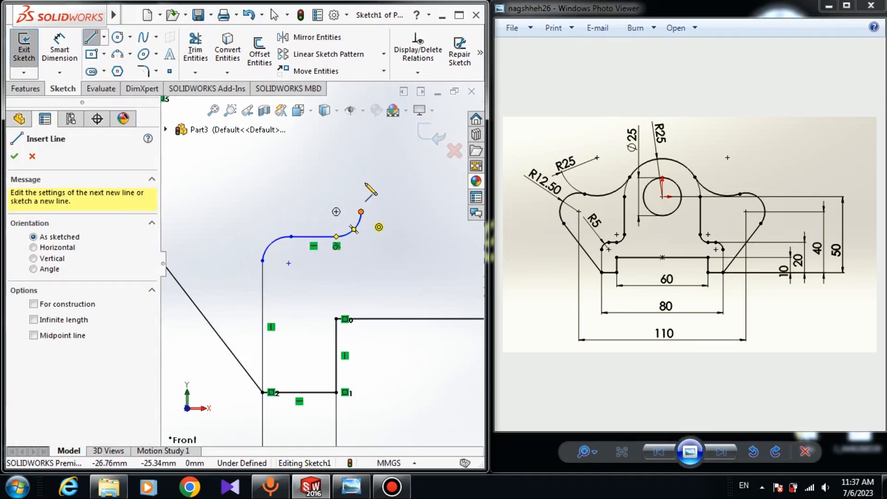
left_click(361, 212)
scroll(363, 185, "up", 2)
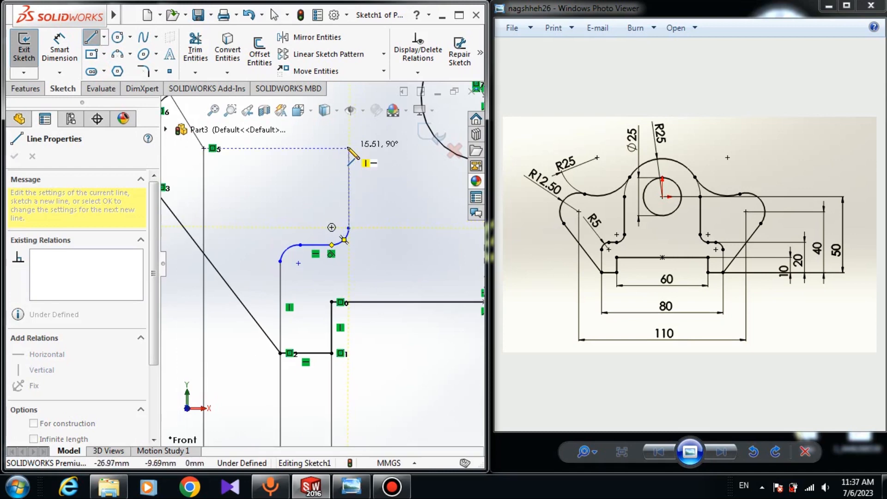
scroll(351, 153, "up", 2)
left_click(337, 184)
key("Escape")
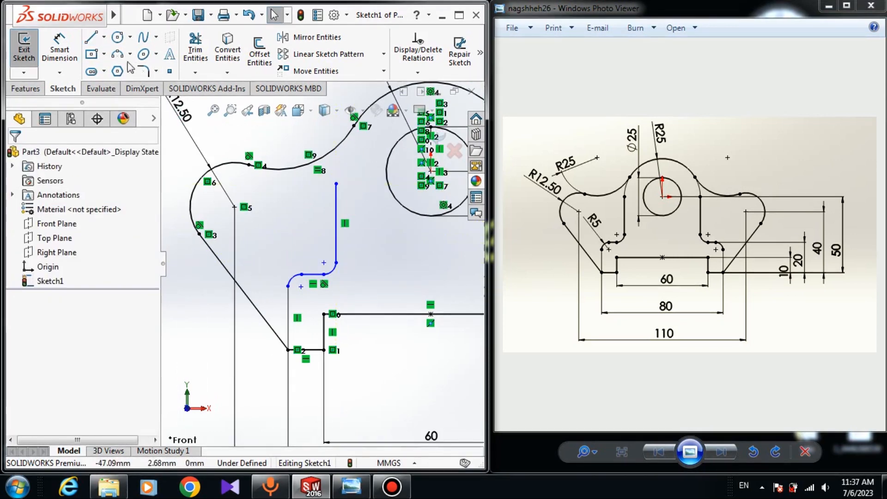
Connect the vertical line's upper end to the left junction of the R25 arcs with a shallow three-point arc of about 66.35 mm radius.
scroll(289, 180, "down", 3)
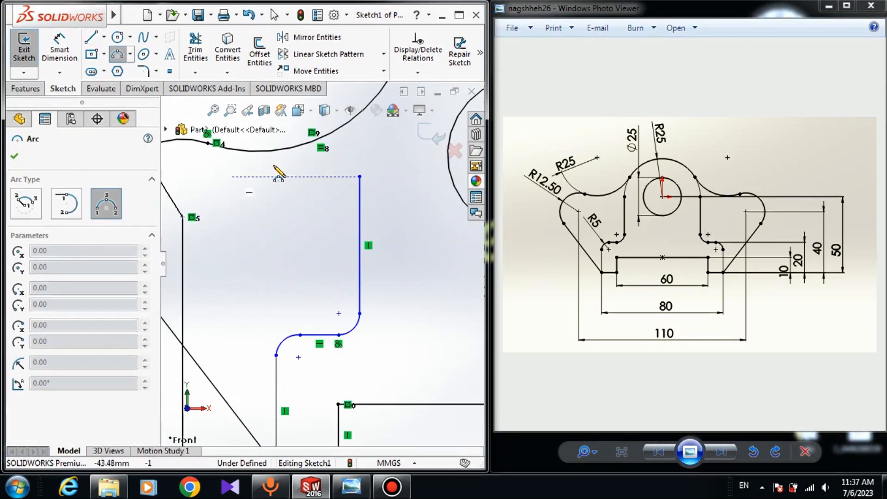
left_click(360, 176)
scroll(363, 178, "up", 3)
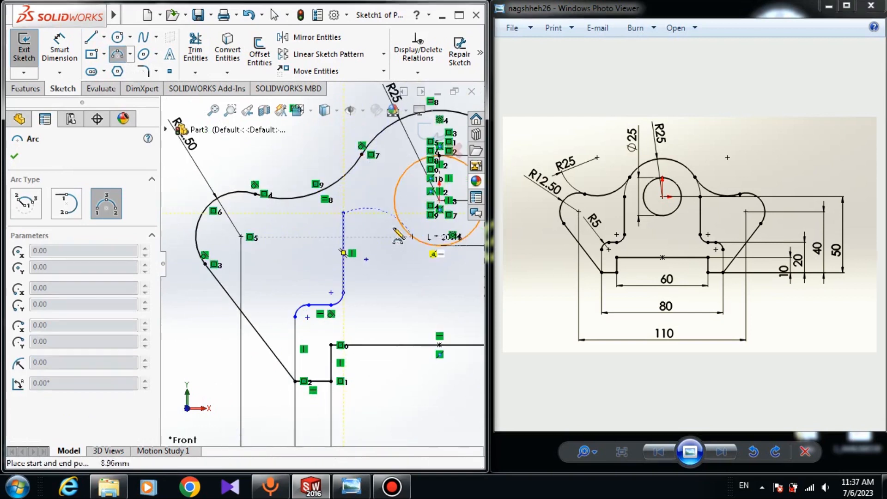
left_click(362, 155)
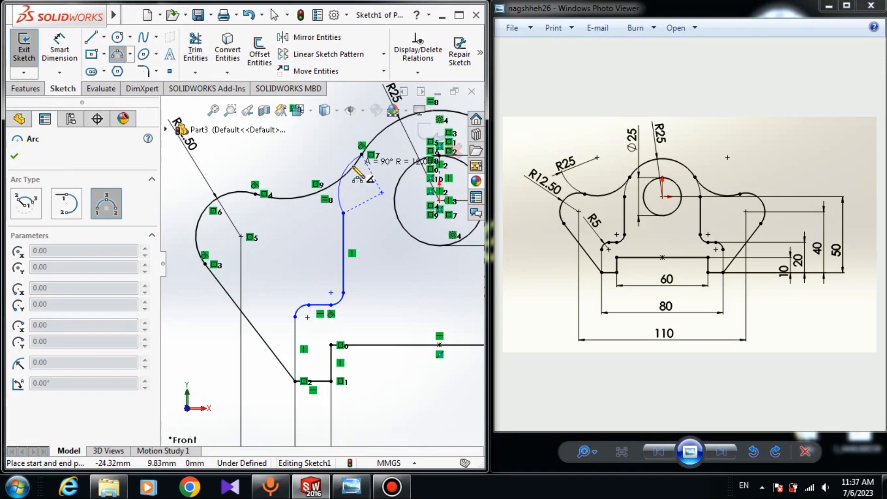
left_click(359, 174)
key("Escape")
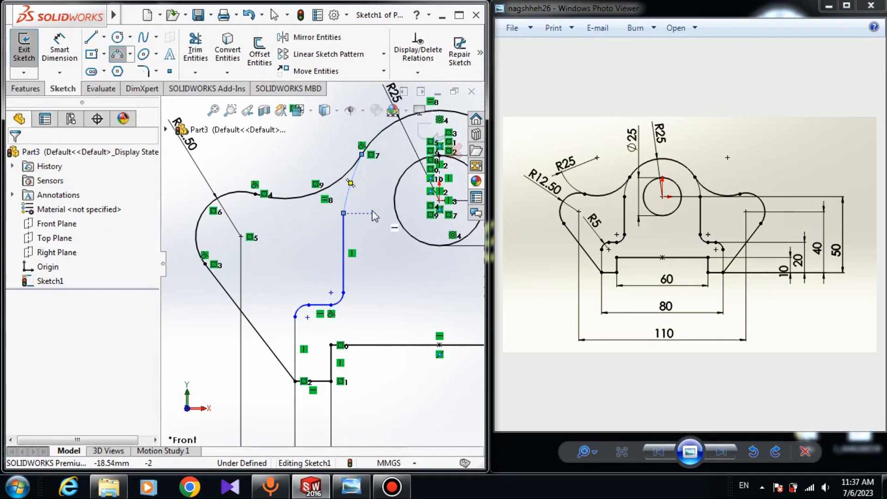
Make the shallow connecting arc tangent to the vertical line below it.
scroll(353, 259, "down", 1)
scroll(353, 264, "down", 3)
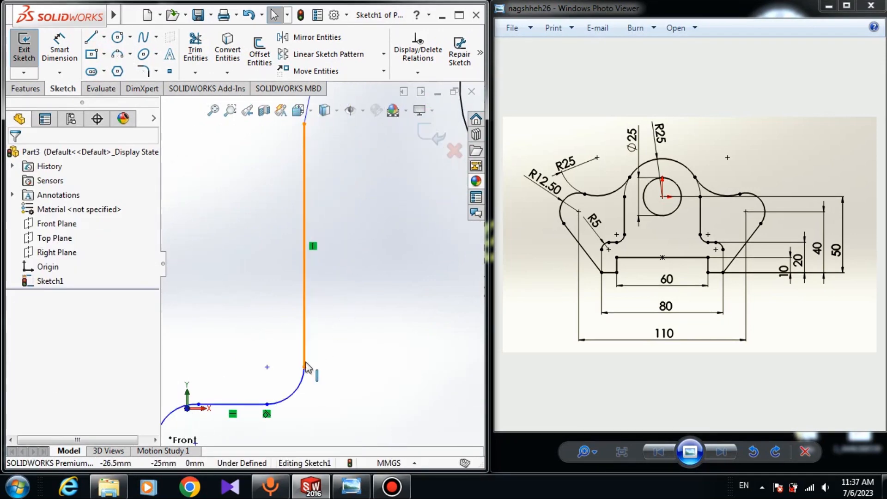
scroll(305, 362, "up", 4)
scroll(262, 337, "down", 4)
scroll(319, 261, "up", 4)
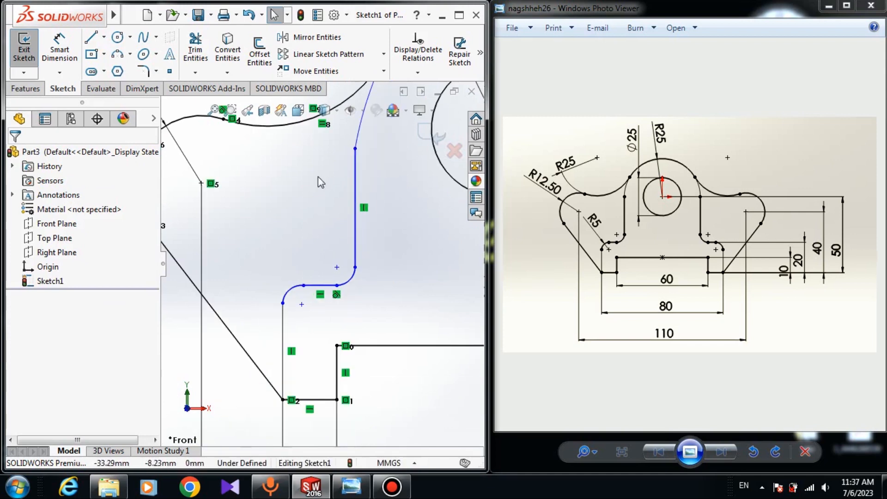
scroll(332, 226, "down", 2)
scroll(334, 212, "up", 3)
scroll(347, 161, "down", 3)
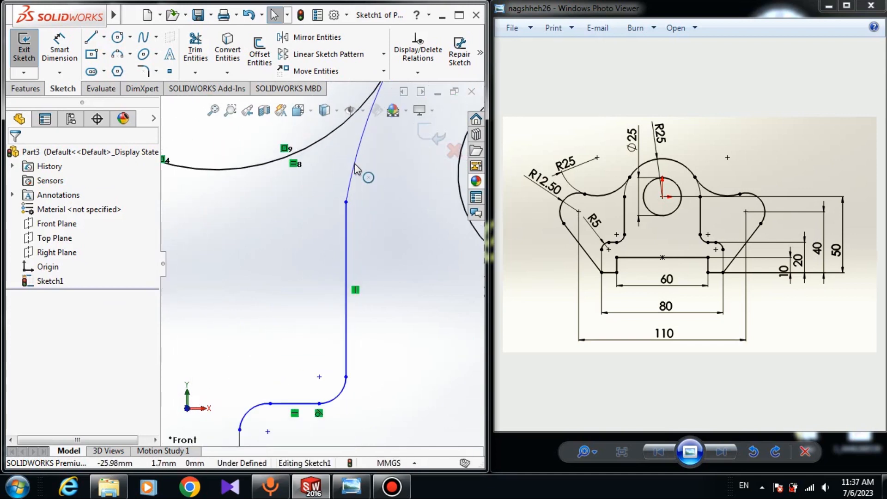
left_click(355, 169)
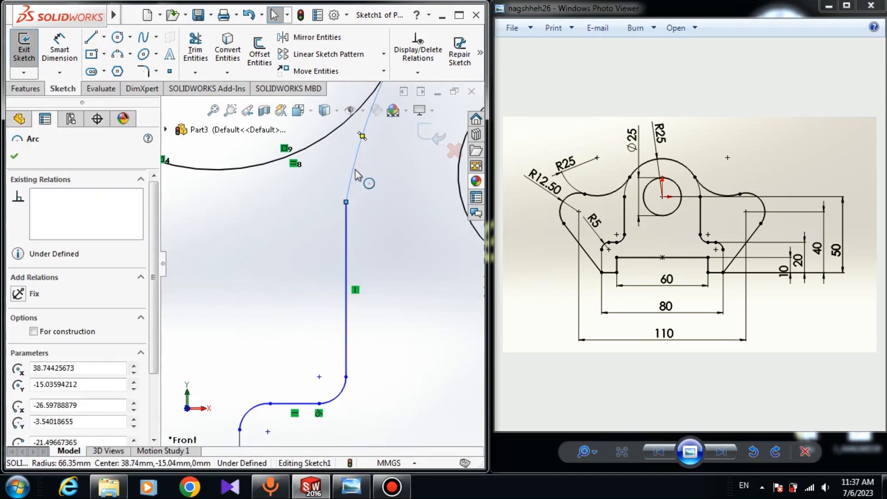
left_click(348, 214, "ctrl")
left_click(17, 367)
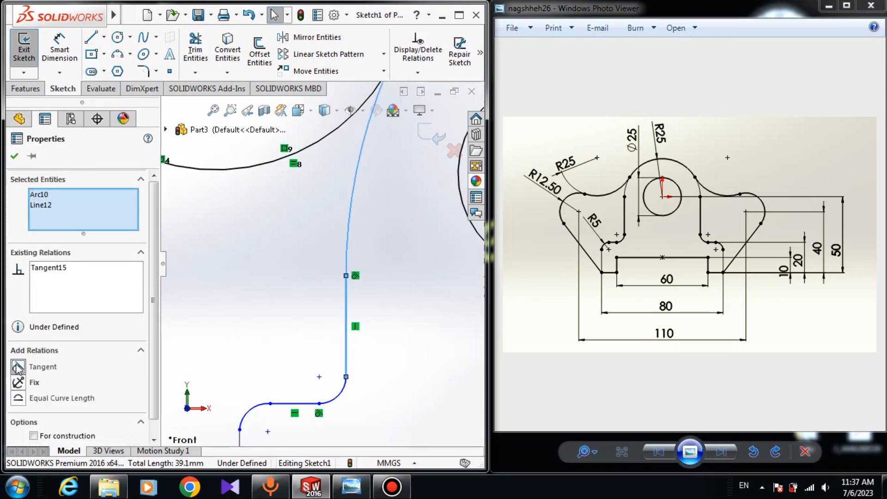
left_click(359, 252)
Try to make the shallow connecting arc tangent to the R25 top arc.
scroll(361, 207, "down", 4)
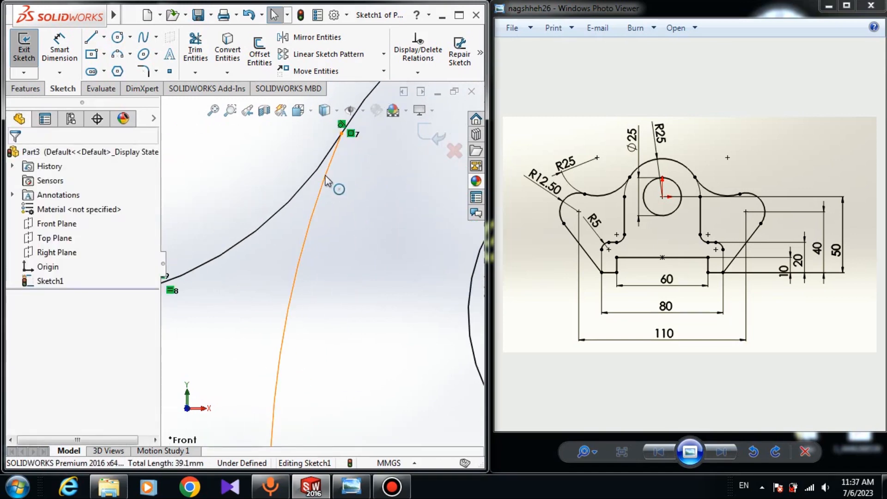
left_click(328, 180)
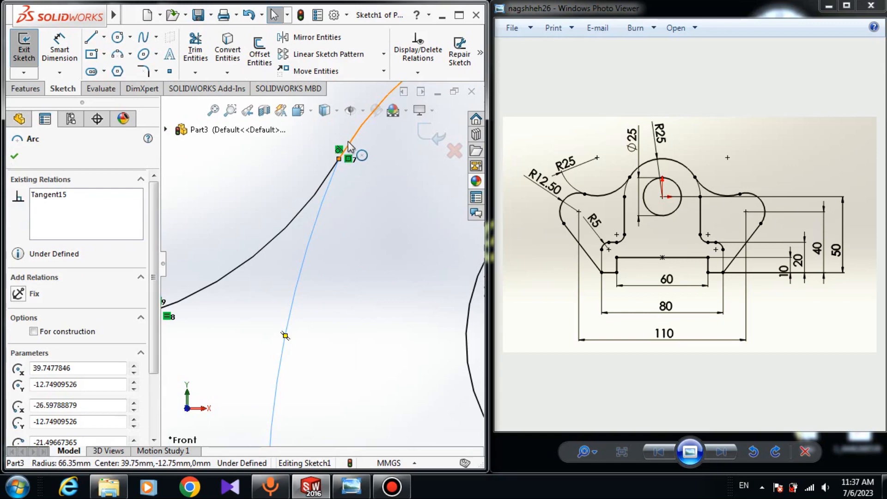
left_click(349, 143, "ctrl")
left_click(410, 349)
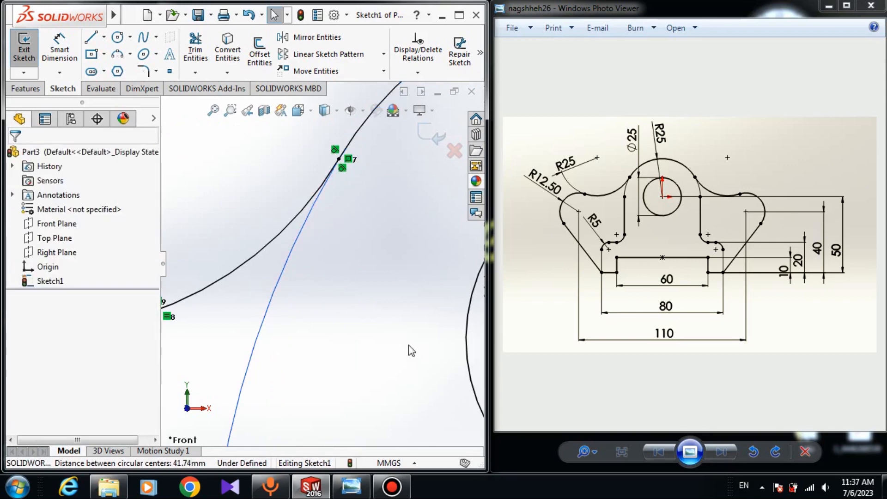
Try to move the vertical line's end points, placing the lower one at about X -27.10, Y -20 mm.
scroll(354, 317, "up", 5)
scroll(307, 383, "down", 1)
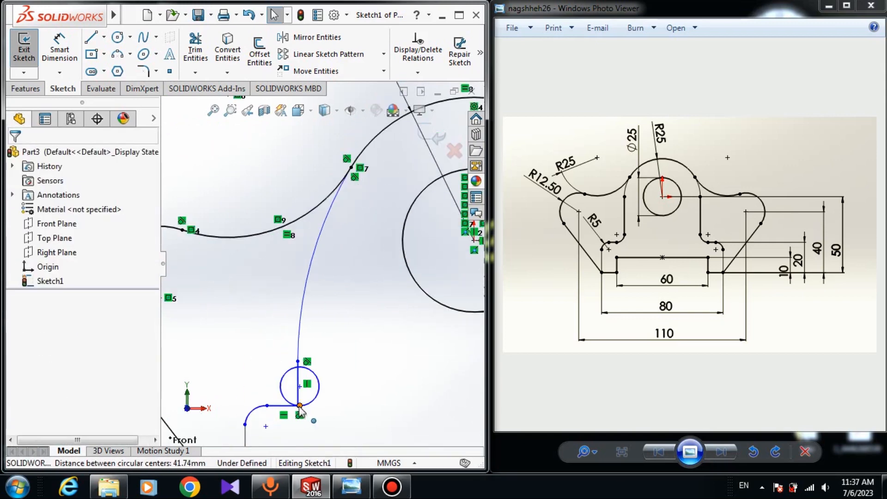
left_click(300, 407)
left_click(276, 366)
left_click_drag(298, 361, 350, 367)
left_click_drag(303, 406, 305, 310)
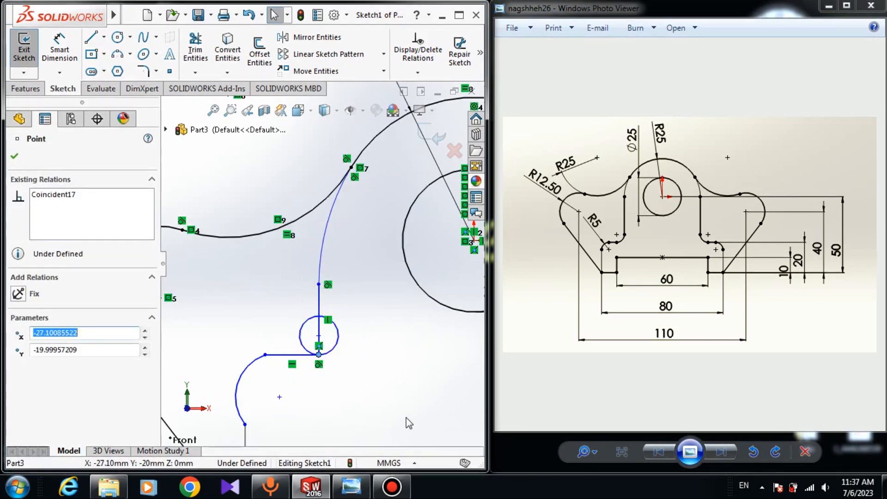
left_click(392, 389)
Undo the end point moves and the tangency between the connecting arc and the R25 top arc.
key("ctrl+z")
key("ctrl+z")
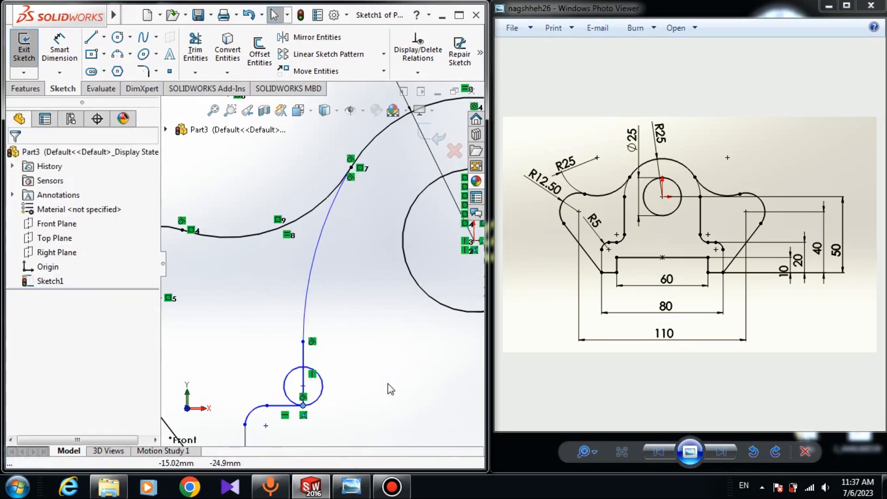
key("ctrl+z")
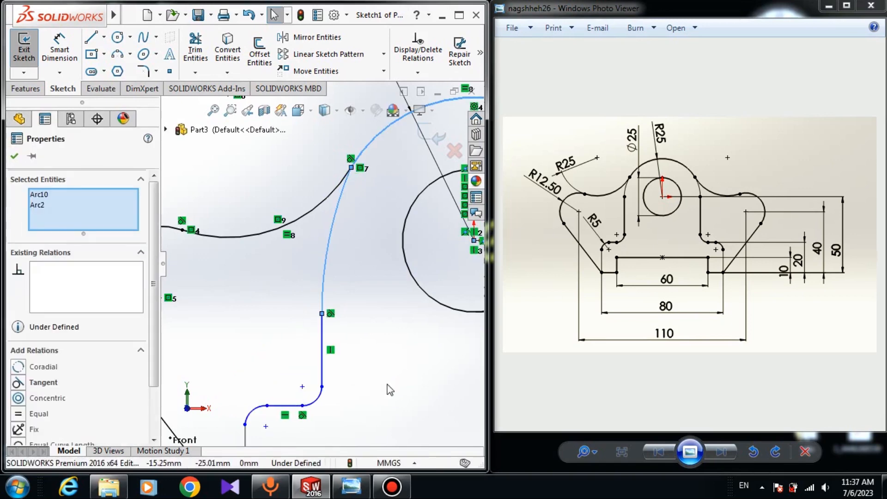
left_click(363, 368)
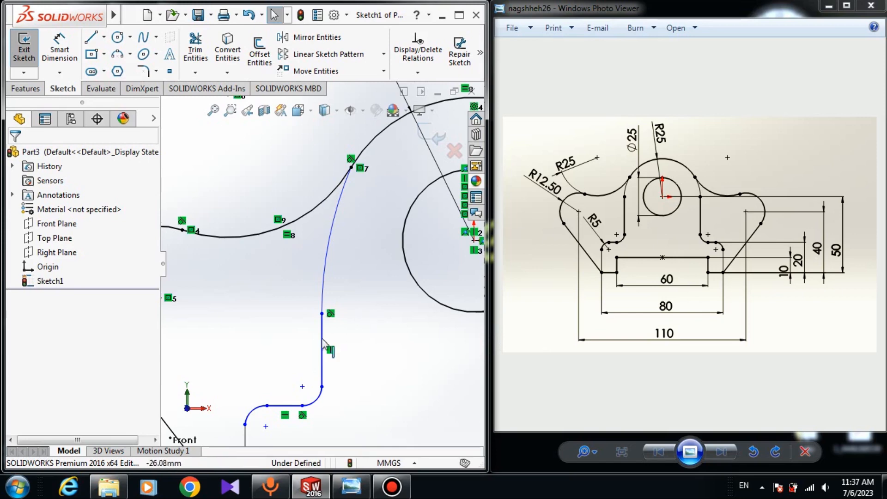
scroll(322, 339, "up", 3)
scroll(296, 354, "down", 3)
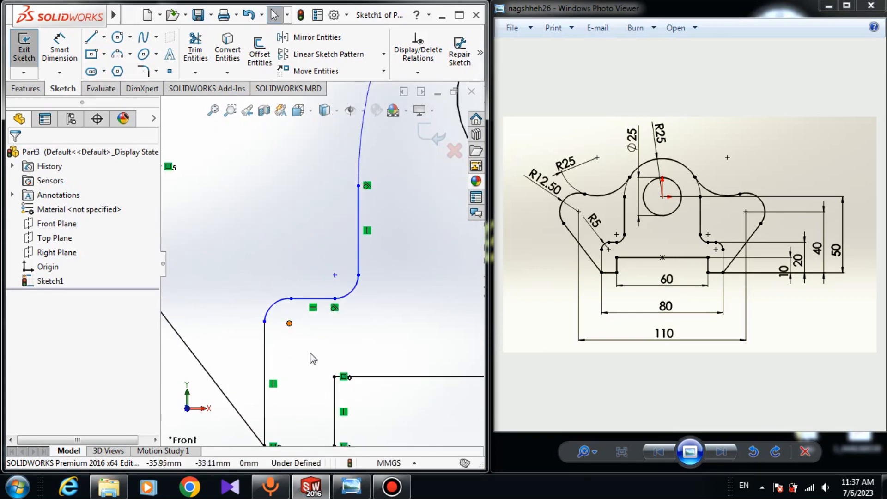
Make the left step's outer corner arc tangent to the vertical line below it.
scroll(310, 353, "down", 1)
left_click(260, 300)
left_click(256, 325)
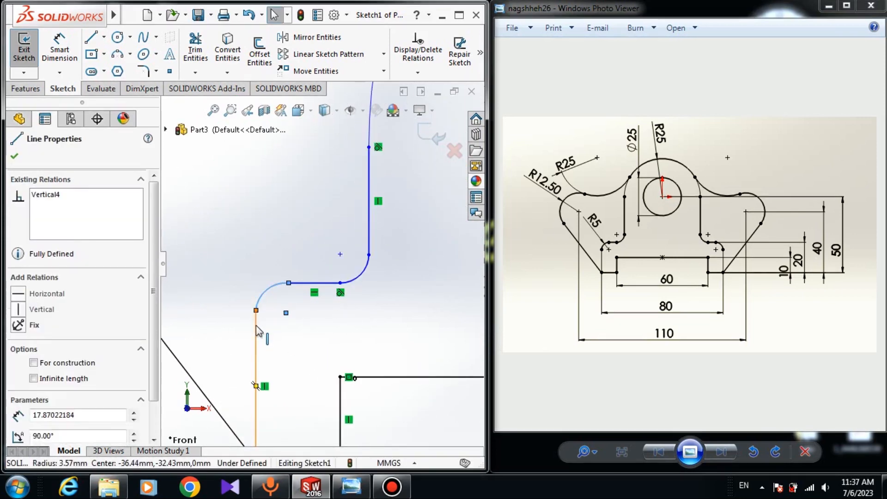
left_click(260, 299, "ctrl")
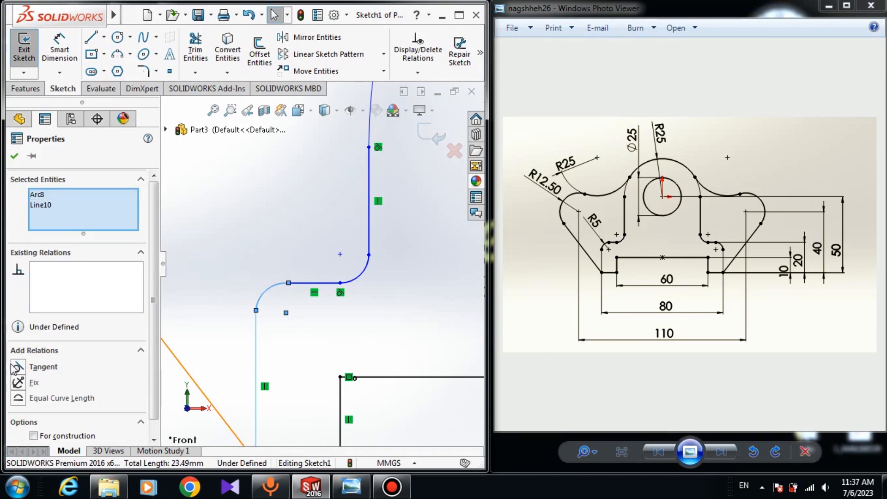
left_click(14, 157)
Make the left step's inner corner arc tangent to the upper vertical line.
left_click(314, 283)
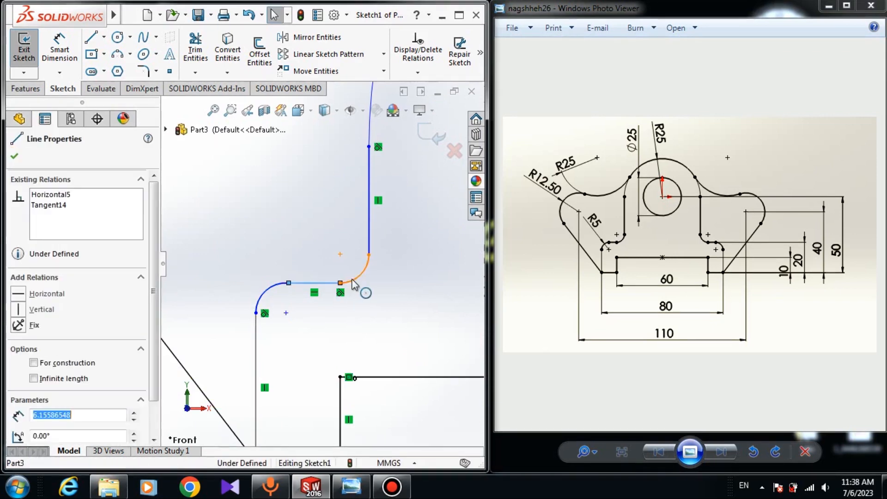
left_click(359, 276, "ctrl")
left_click(14, 157)
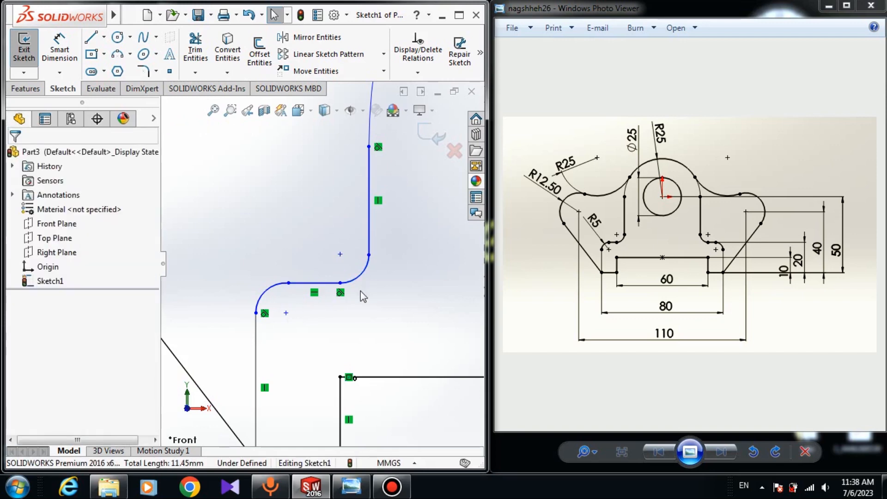
left_click(360, 270)
left_click(369, 236, "ctrl")
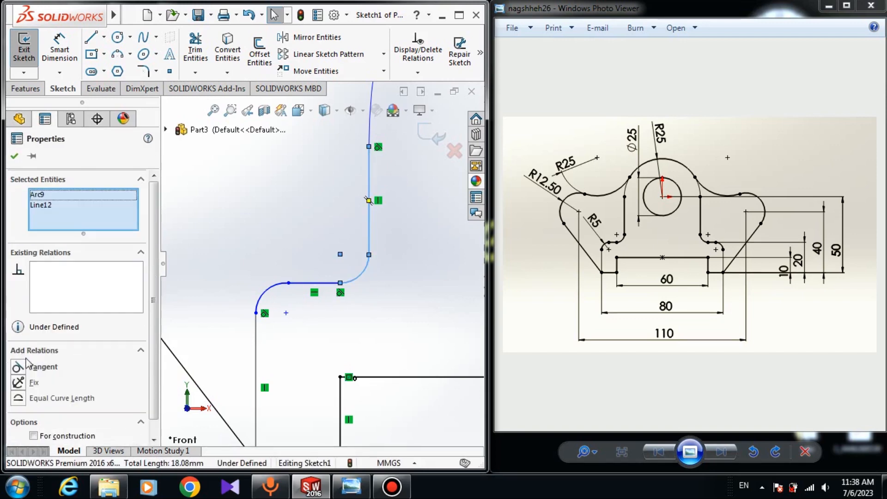
left_click(19, 367)
scroll(359, 185, "up", 2)
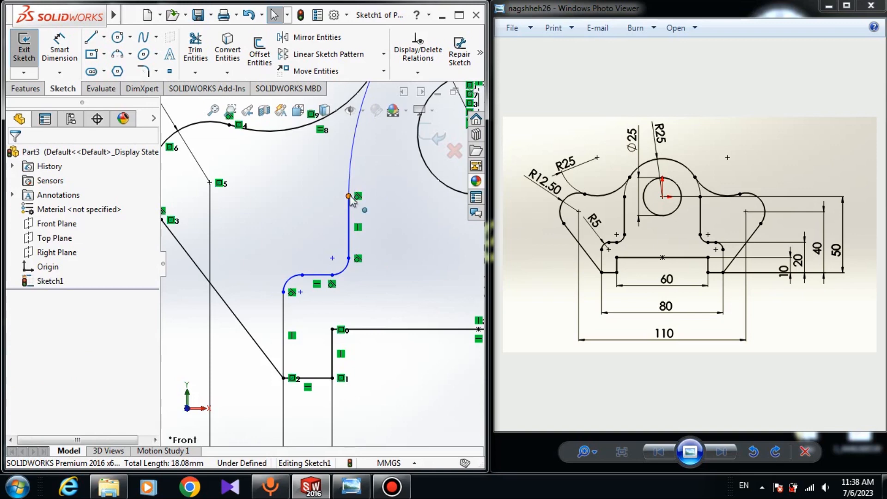
mouse_move(349, 197)
left_mouse_down()
mouse_move(352, 167)
mouse_move(347, 180)
mouse_move(344, 167)
left_mouse_up()
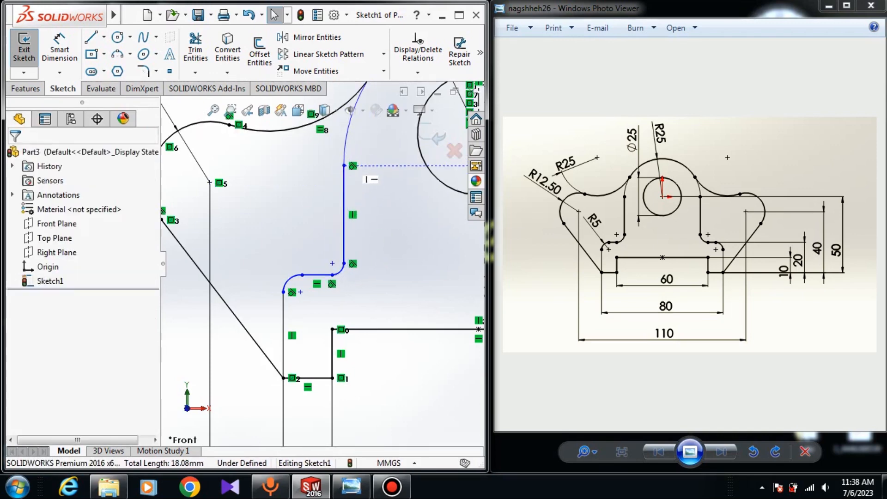
key("ctrl+z")
left_click(60, 47)
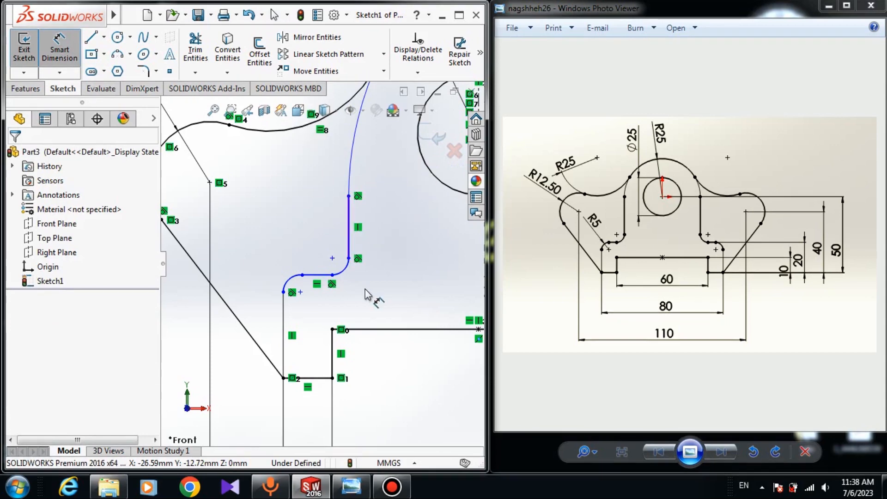
key("Escape")
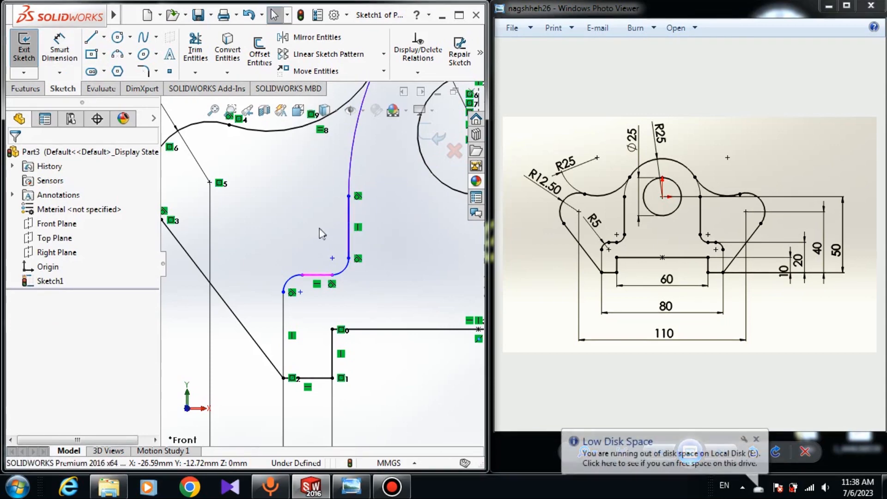
Mirror the left inner stepped outline, from the lower vertical line through the shallow connecting arc, about the vertical centerline, keeping the original.
scroll(360, 259, "up", 4)
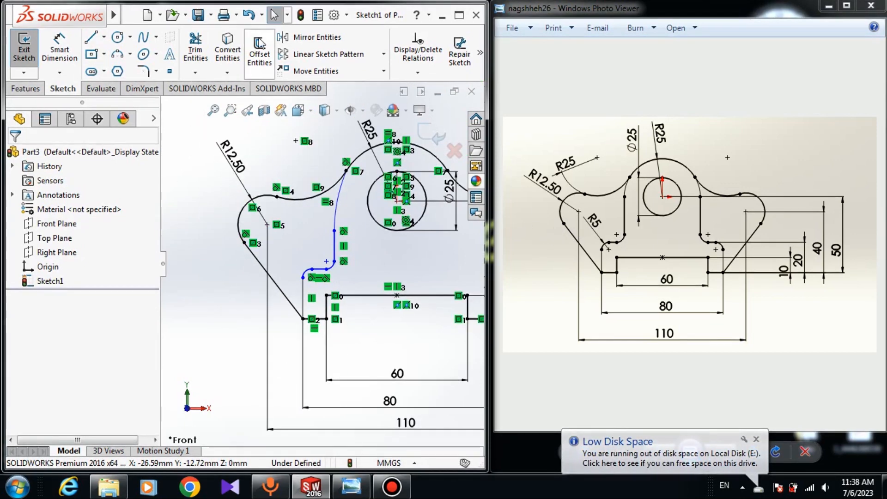
left_click(306, 38)
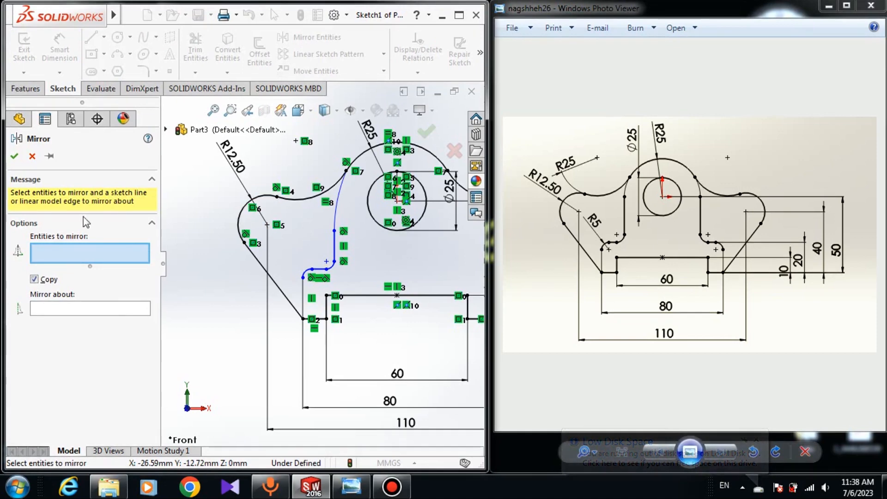
left_click(304, 305)
scroll(300, 315, "down", 3)
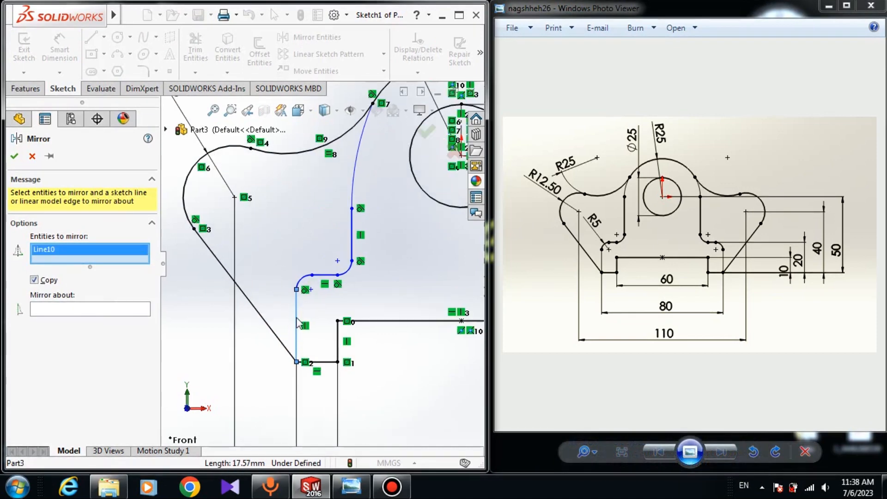
left_click(302, 281)
left_click(325, 275)
left_click(347, 270)
left_click(351, 217)
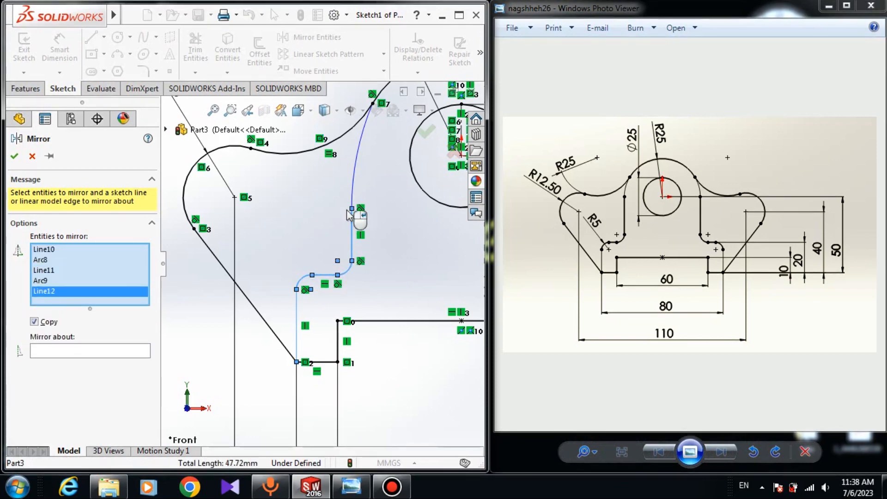
left_click(355, 194)
right_click(224, 318)
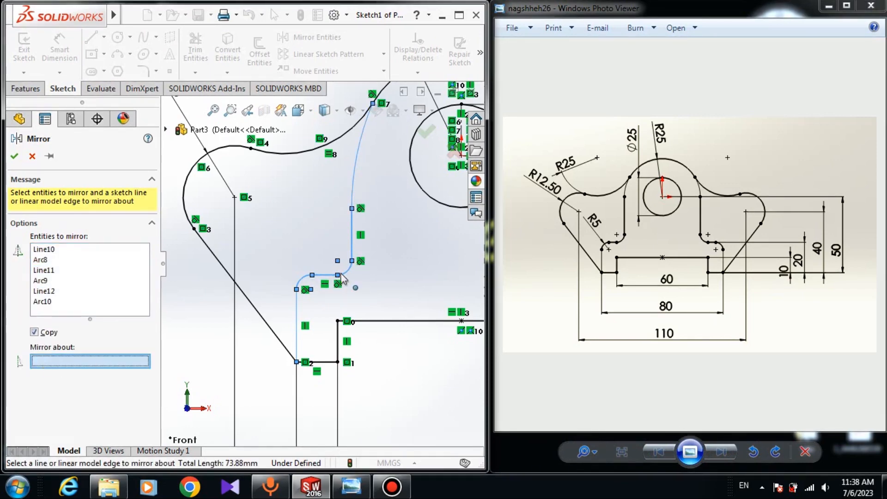
scroll(341, 276, "up", 4)
scroll(384, 253, "down", 5)
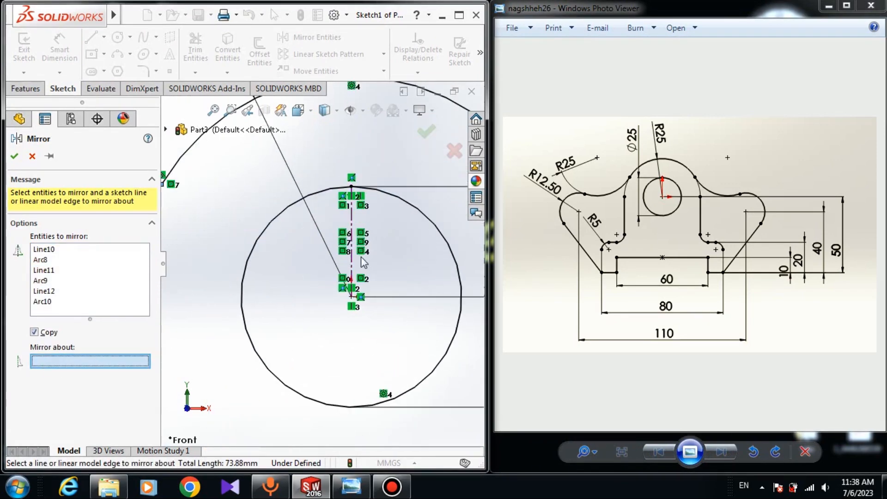
left_click(353, 269)
scroll(360, 272, "up", 4)
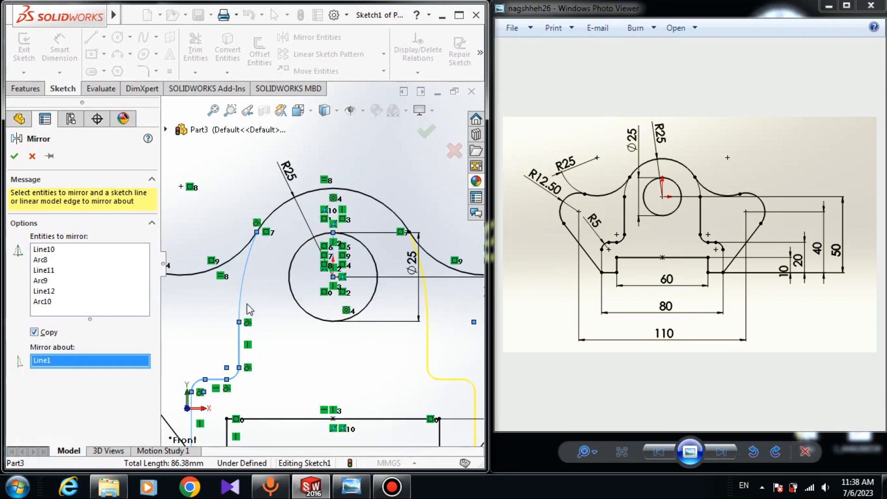
left_click(10, 161)
Move the upper end point of the mirrored right vertical line to about X 26.35, Y -9.13 mm.
scroll(405, 317, "up", 4)
scroll(407, 324, "down", 6)
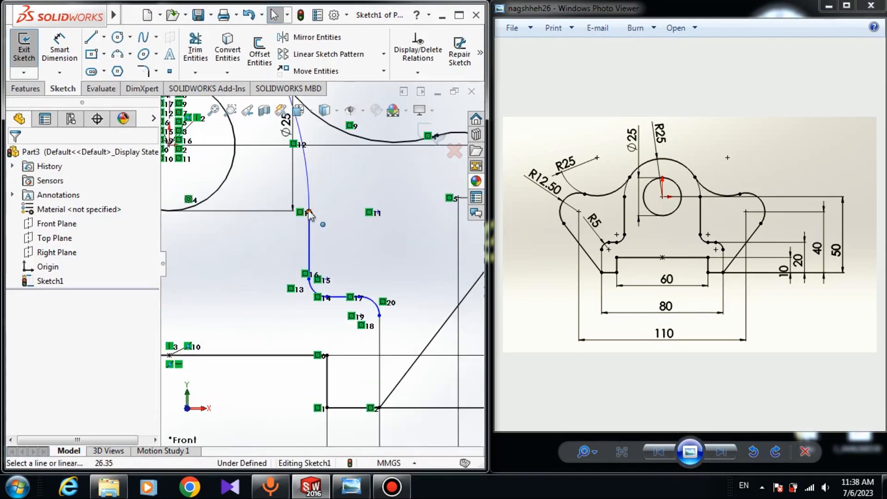
mouse_move(309, 212)
left_mouse_down()
mouse_move(327, 176)
mouse_move(309, 204)
mouse_move(308, 193)
left_mouse_up()
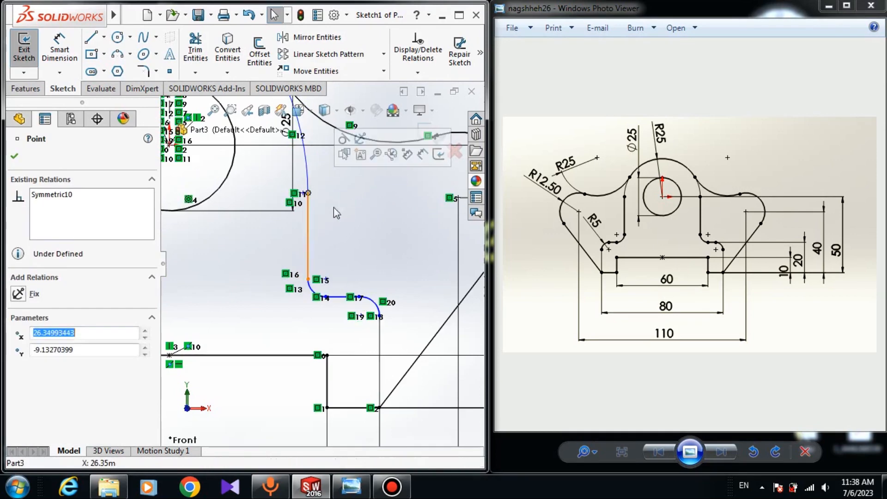
left_click(52, 45)
scroll(396, 332, "down", 2)
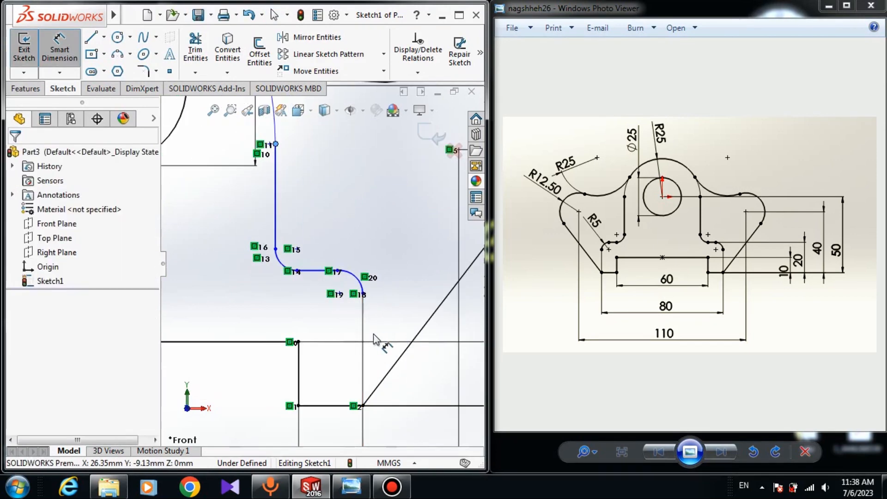
scroll(377, 339, "down", 2)
left_click(296, 241)
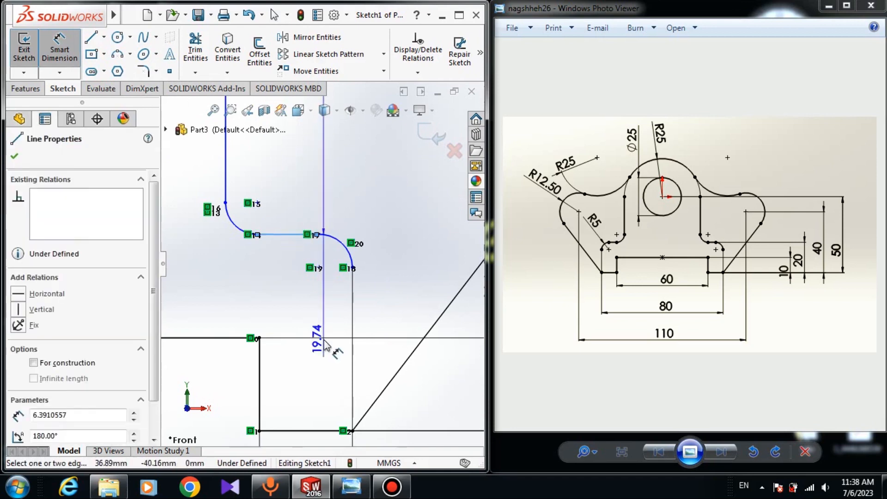
scroll(311, 265, "up", 3)
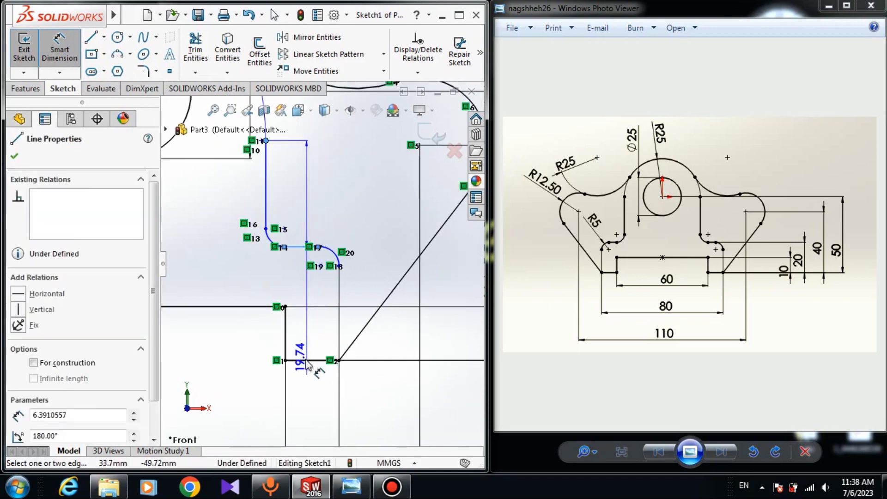
key("Escape")
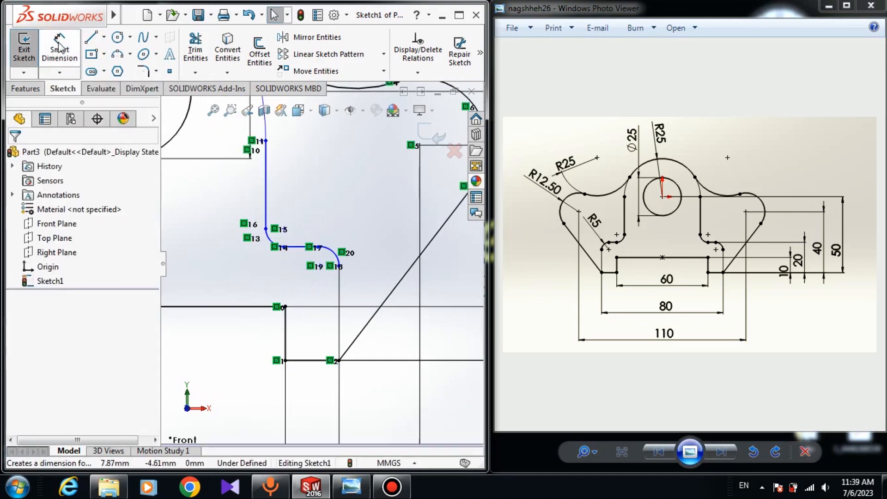
Dimension the right horizontal step line at 20 mm above the bottom base line.
left_click(59, 46)
left_click(296, 254)
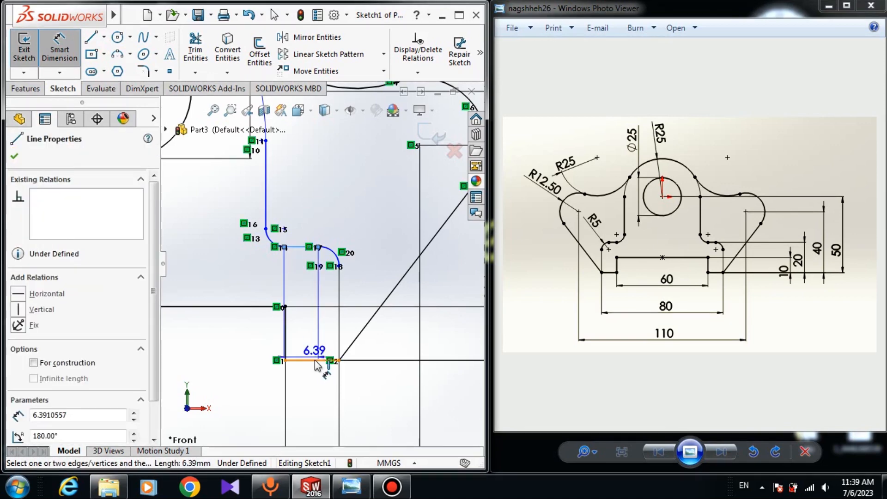
left_click(334, 360)
scroll(418, 298, "up", 2)
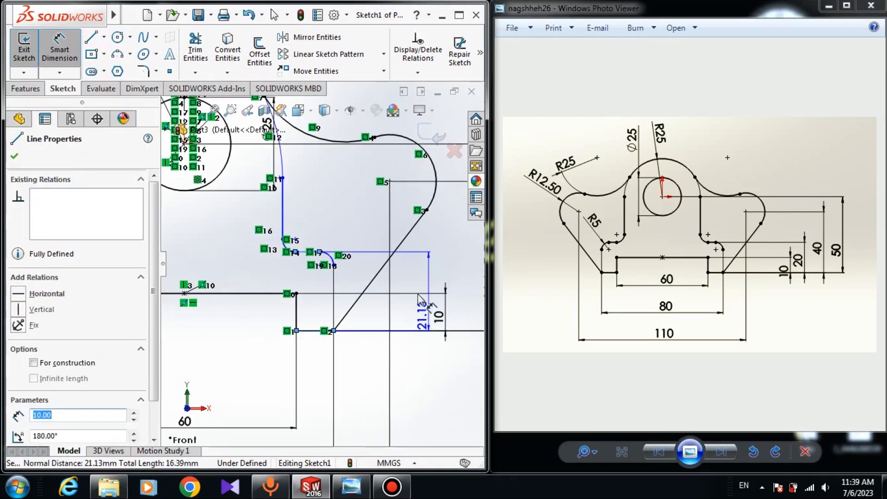
left_click(464, 303)
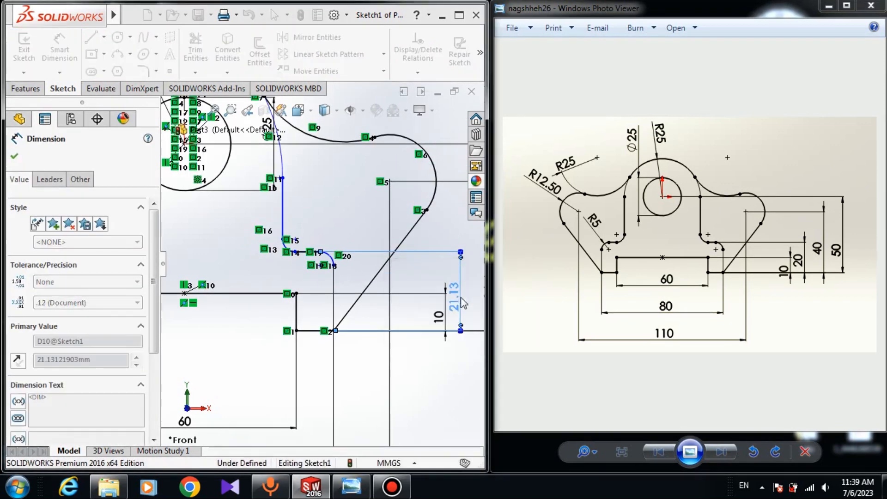
type("20")
key("Return")
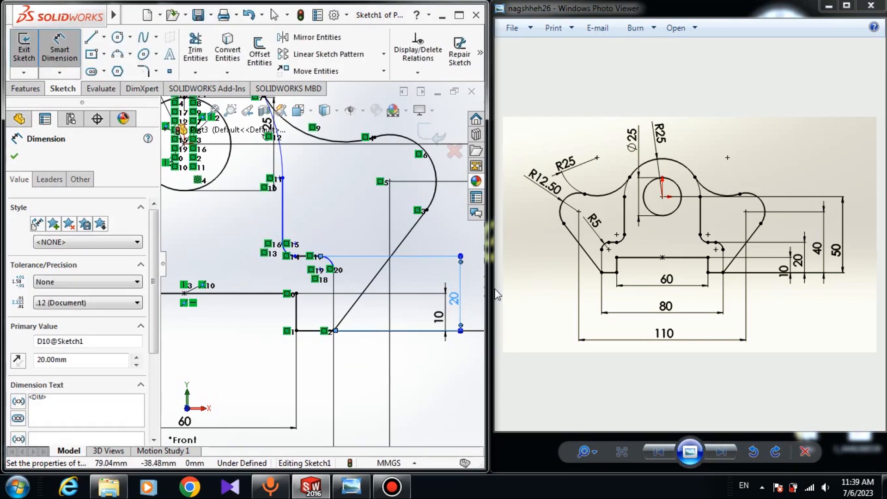
key("Escape")
key("Escape")
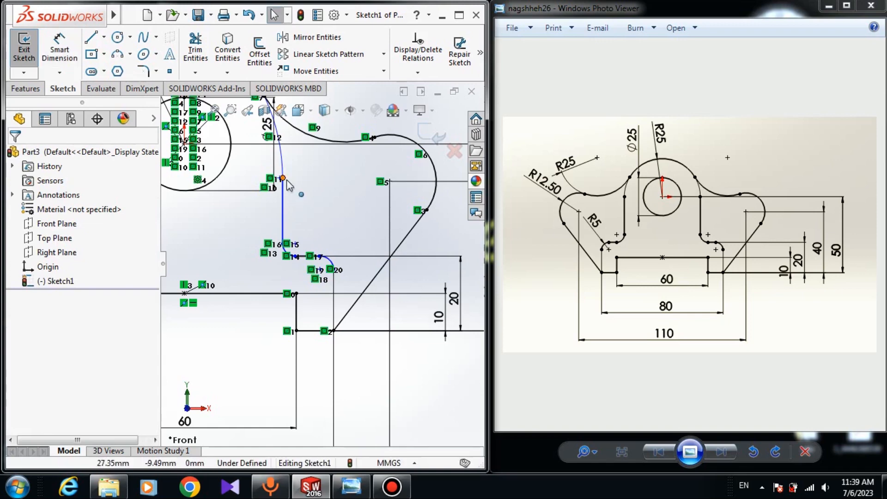
Move the inner end point of the right horizontal step line to about X 31.42, Y -30 mm.
left_click(280, 178)
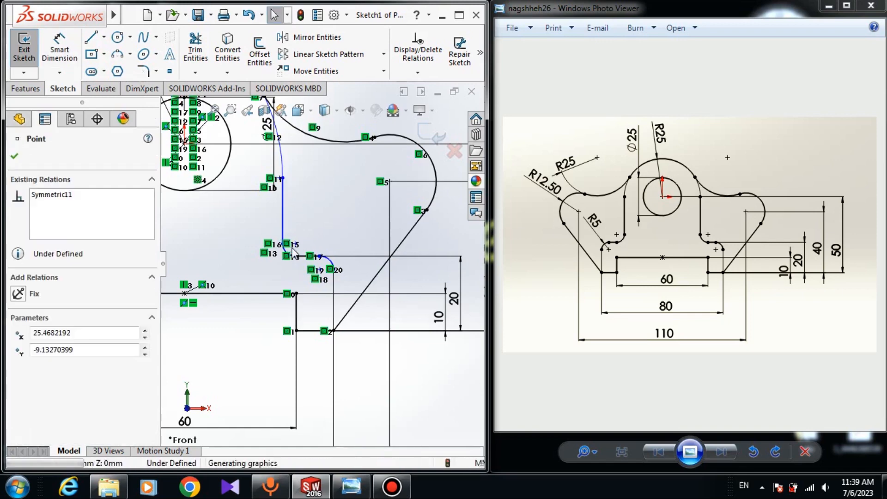
scroll(285, 243, "down", 3)
left_click(309, 267)
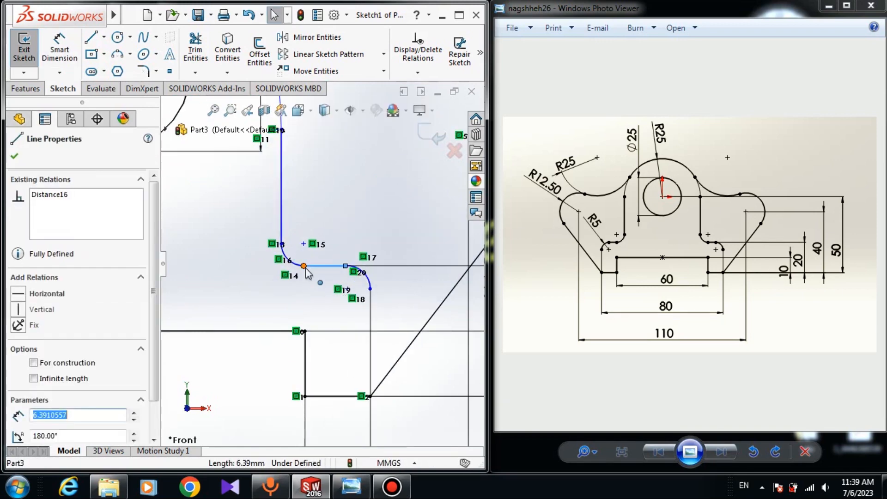
mouse_move(304, 265)
left_mouse_down()
mouse_move(337, 232)
mouse_move(315, 240)
mouse_move(315, 269)
left_mouse_up()
scroll(312, 282, "down", 3)
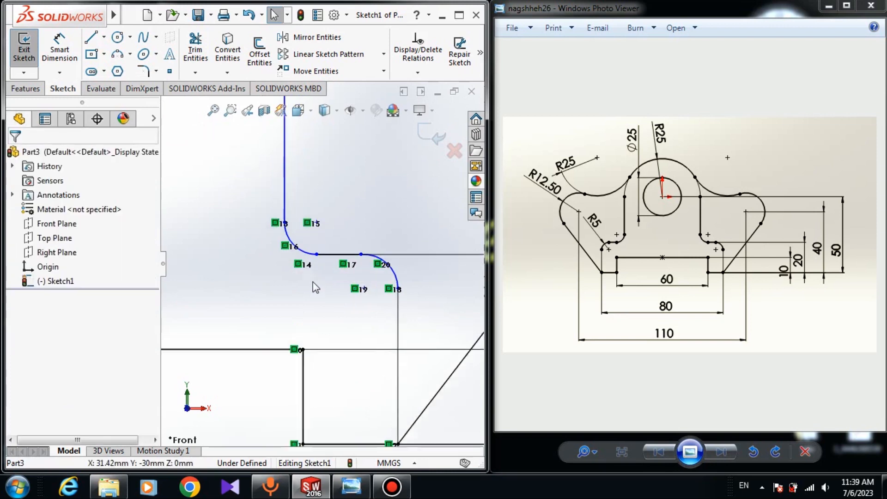
Align the right step line's inner end point vertically with the upper right corner of the 60 mm base notch.
left_click(319, 248)
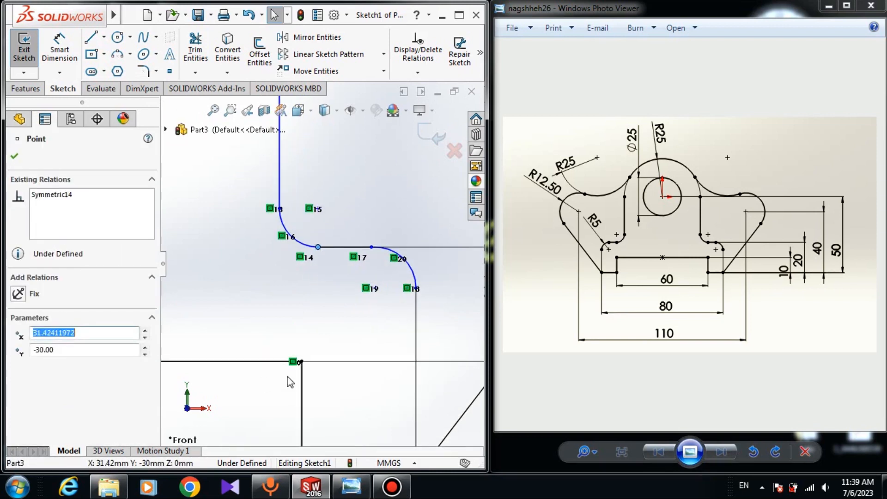
left_click(302, 361, "ctrl")
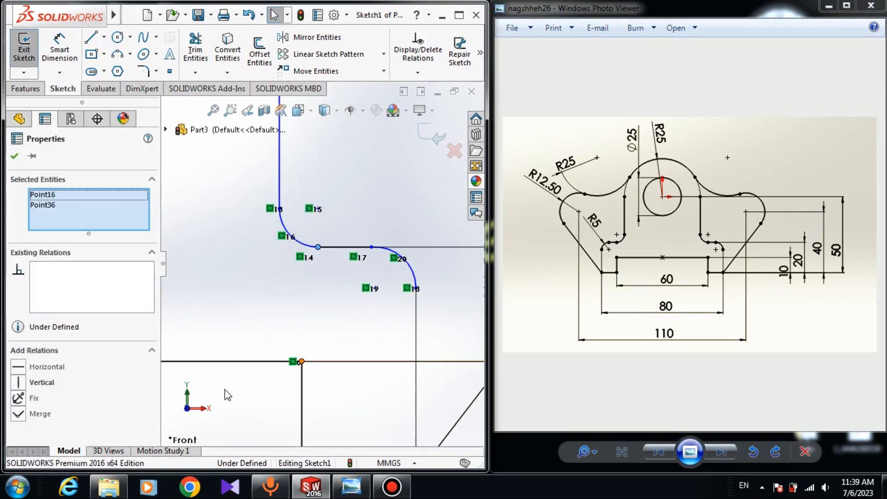
left_click(18, 382)
left_click(184, 311)
Move the upper end point of the right vertical line to about X 24.12, Y -13.90 mm and exit the sketch.
scroll(261, 275, "up", 5)
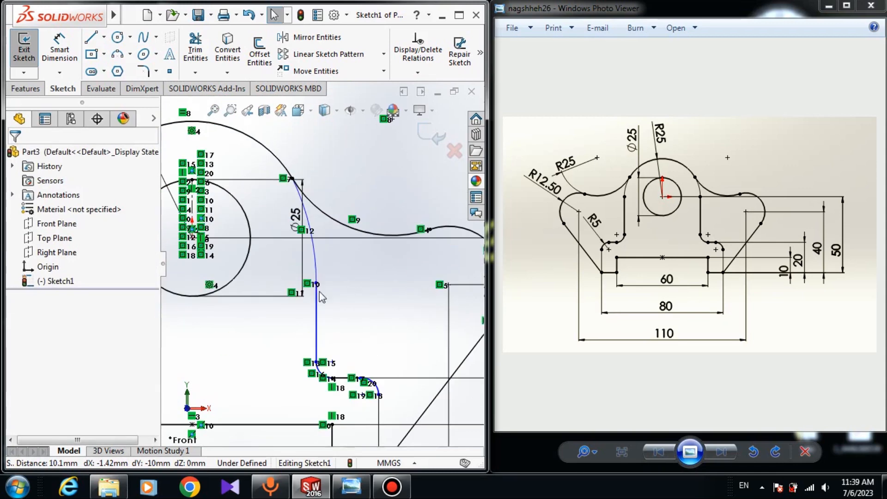
mouse_move(317, 283)
left_mouse_down()
mouse_move(329, 268)
mouse_move(298, 284)
mouse_move(307, 298)
mouse_move(299, 307)
left_mouse_up()
key("f")
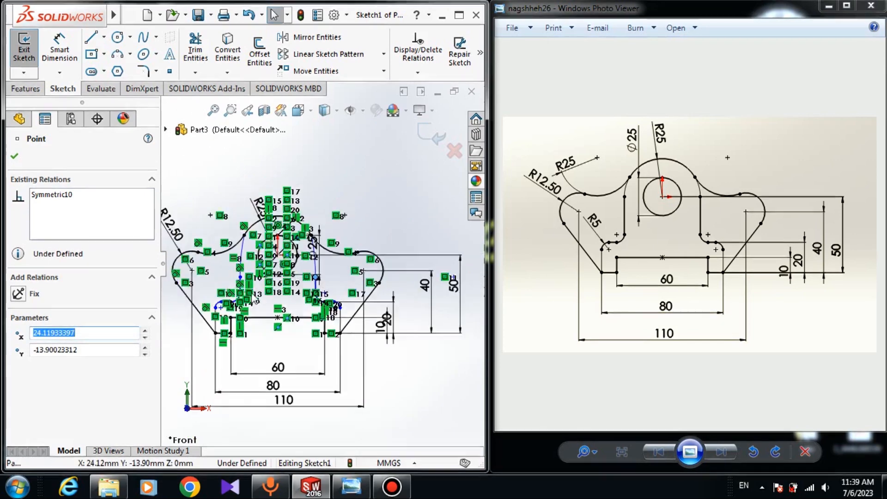
left_click(35, 51)
left_click(120, 282)
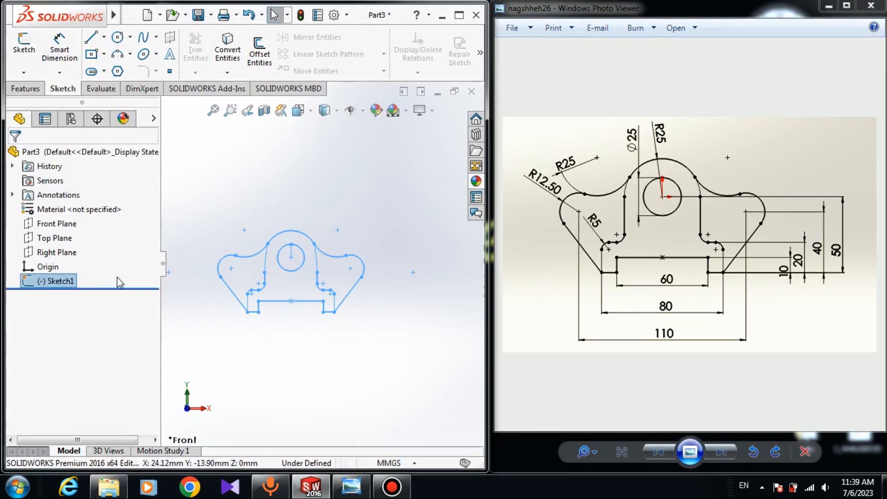
Reopen the bracket profile sketch for editing.
left_click(302, 211)
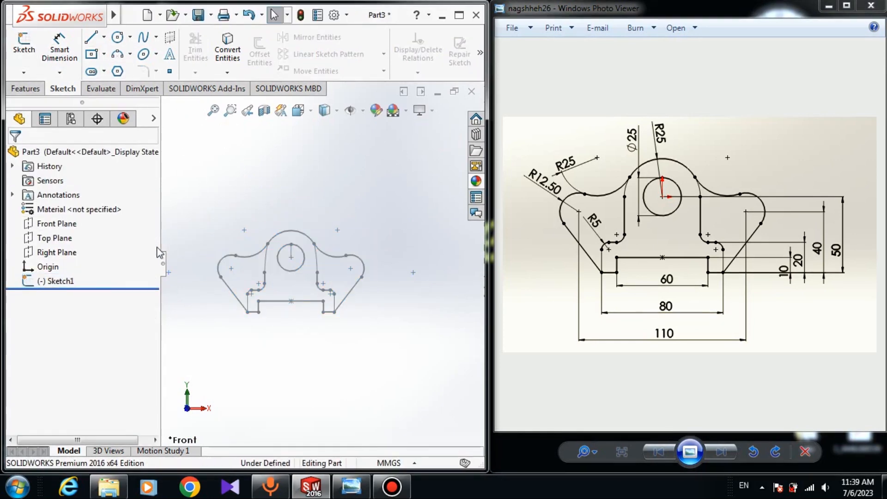
left_click(56, 282)
left_click(59, 250)
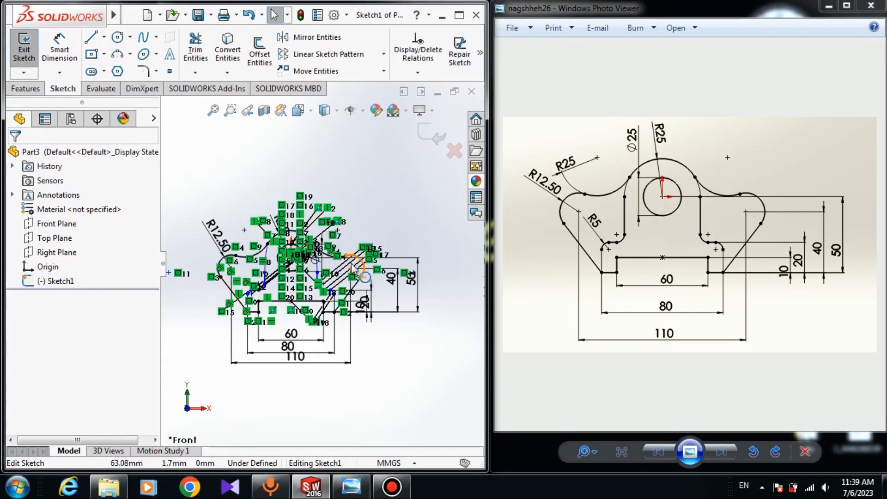
Dimension the radius of the outer corner arc on the left step at 5 mm.
scroll(316, 331, "down", 5)
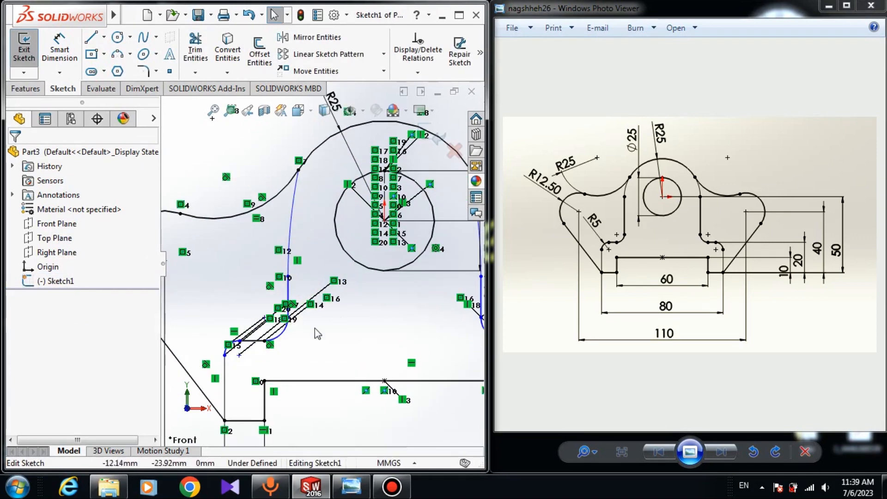
scroll(315, 331, "down", 2)
left_click(59, 40)
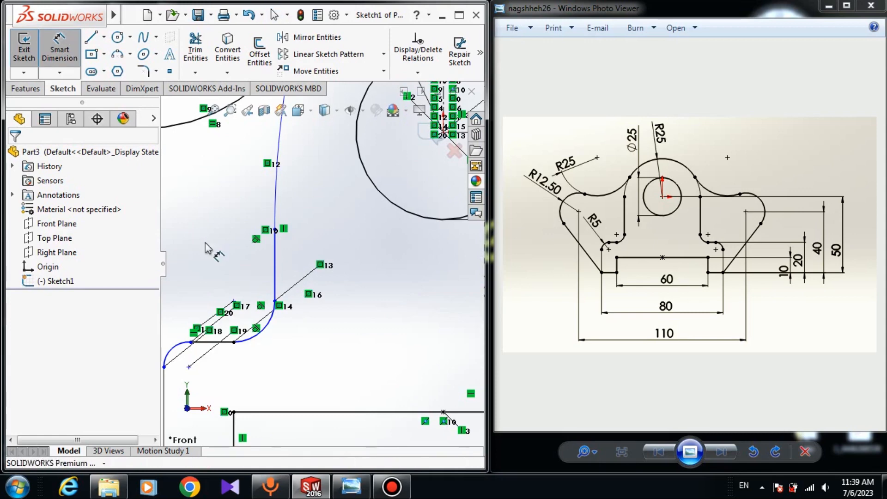
scroll(254, 251, "up", 2)
scroll(257, 273, "down", 4)
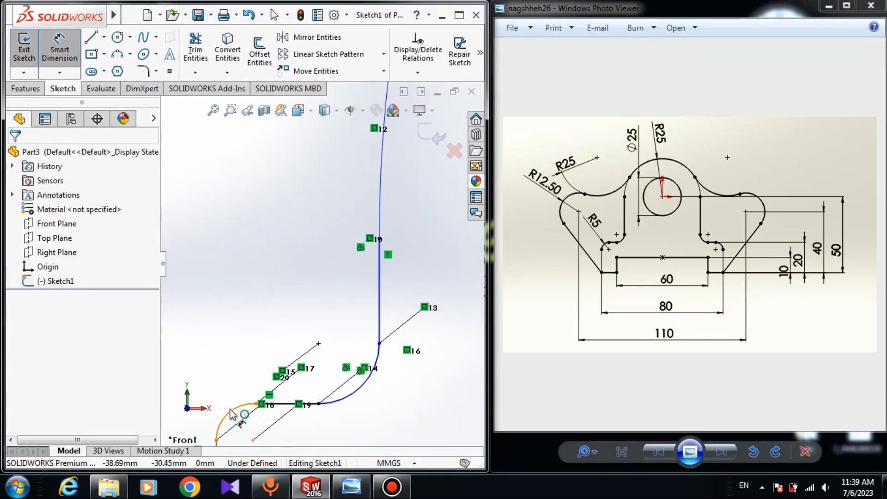
left_click(231, 411)
left_click(229, 370)
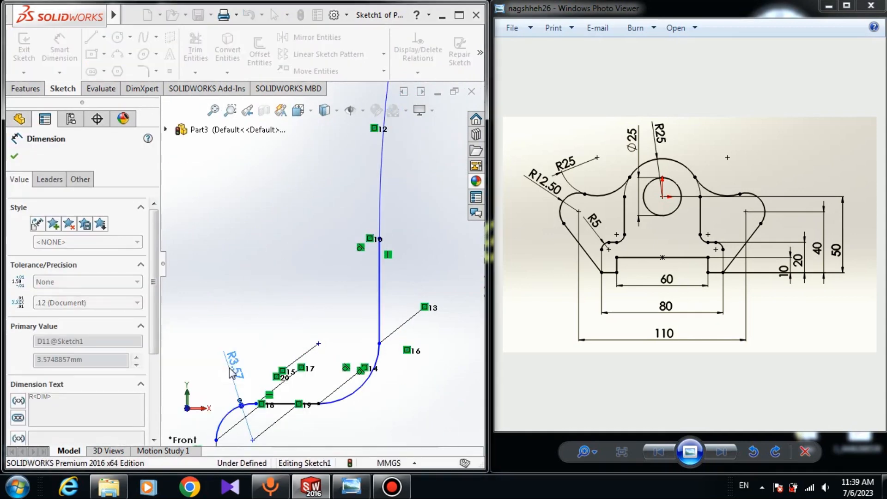
type("5")
key("Return")
key("Escape")
Make the inner corner arc of the left step equal to the 5 mm outer corner arc.
left_click(239, 414)
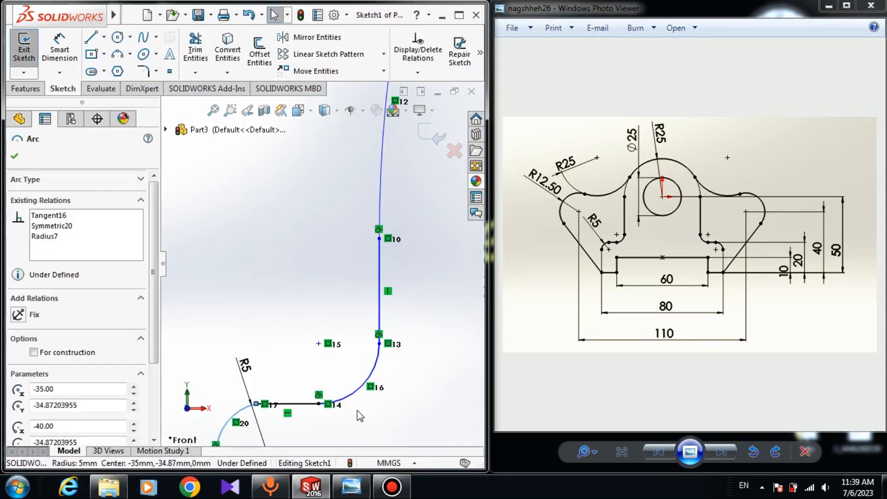
left_click(344, 397, "ctrl")
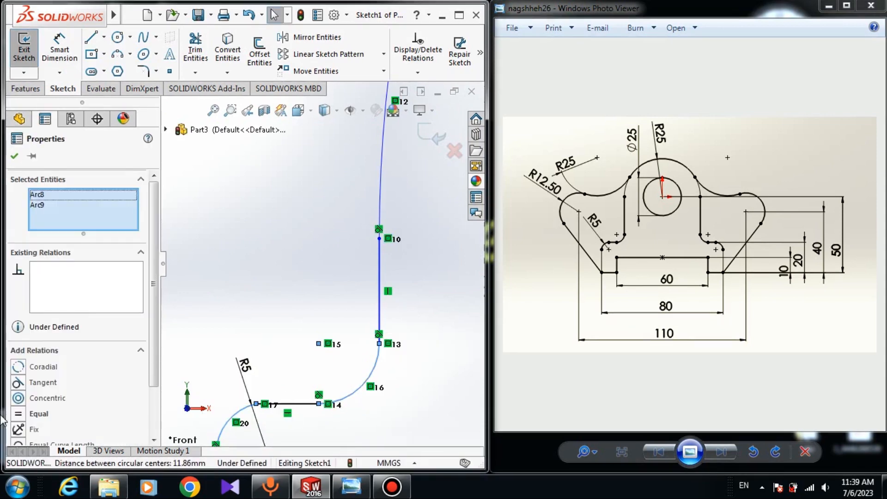
left_click(18, 415)
key("Escape")
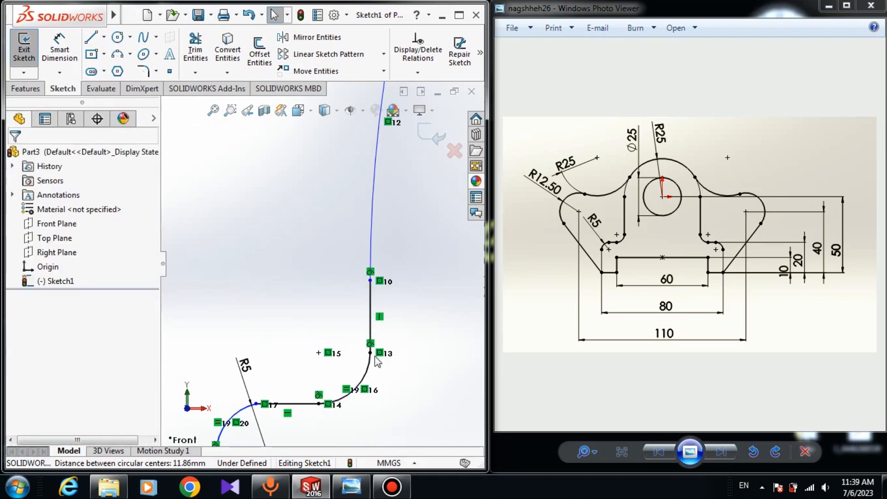
Try to move the lower end point of the left vertical line upward along the line.
left_click_drag(371, 353, 372, 291)
scroll(370, 296, "up", 4)
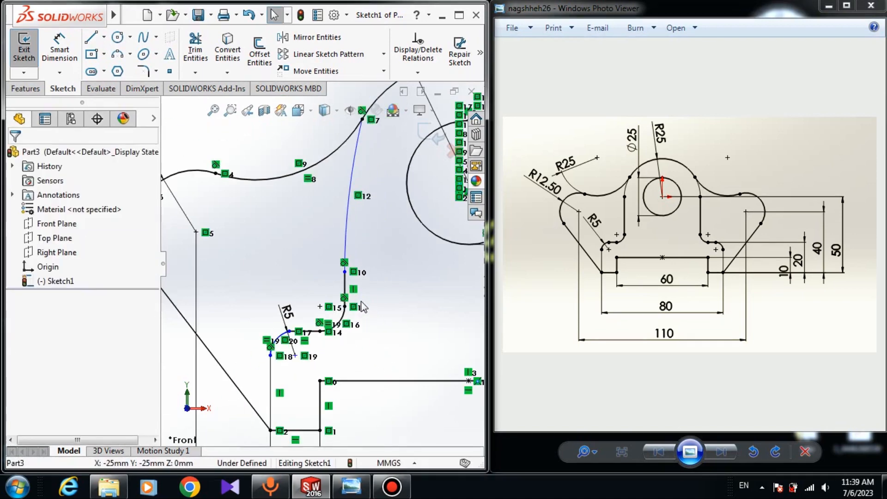
scroll(364, 306, "up", 4)
scroll(438, 265, "down", 3)
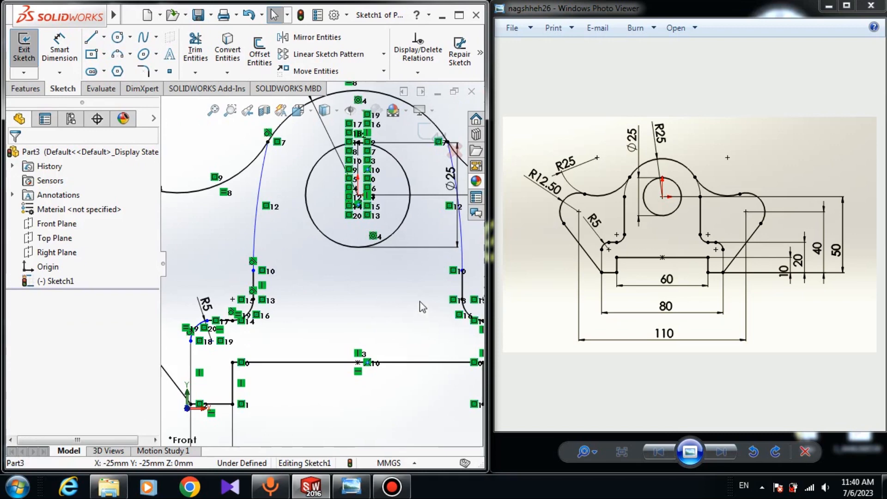
scroll(445, 268, "down", 3)
scroll(450, 255, "up", 5)
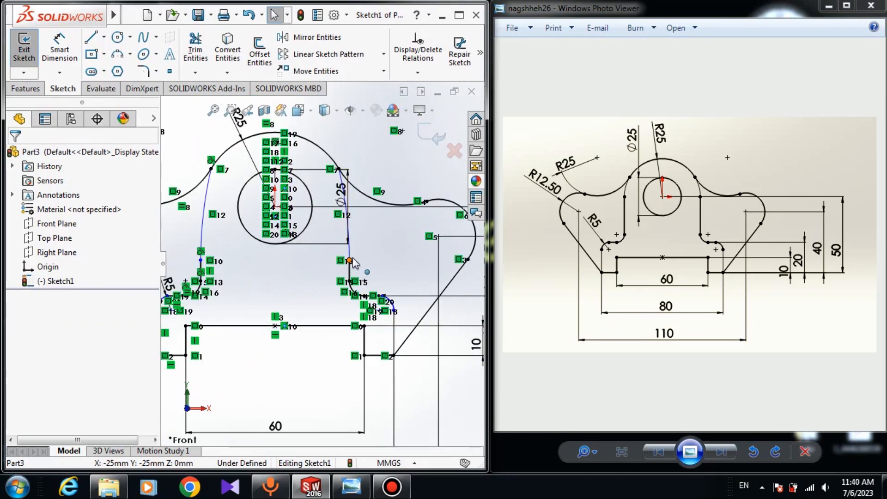
Move the upper end point of the right vertical line up to about Y 2.08 mm and back down to about Y -0.24 mm.
mouse_move(351, 258)
left_mouse_down()
mouse_move(376, 224)
mouse_move(374, 235)
mouse_move(373, 207)
left_mouse_up()
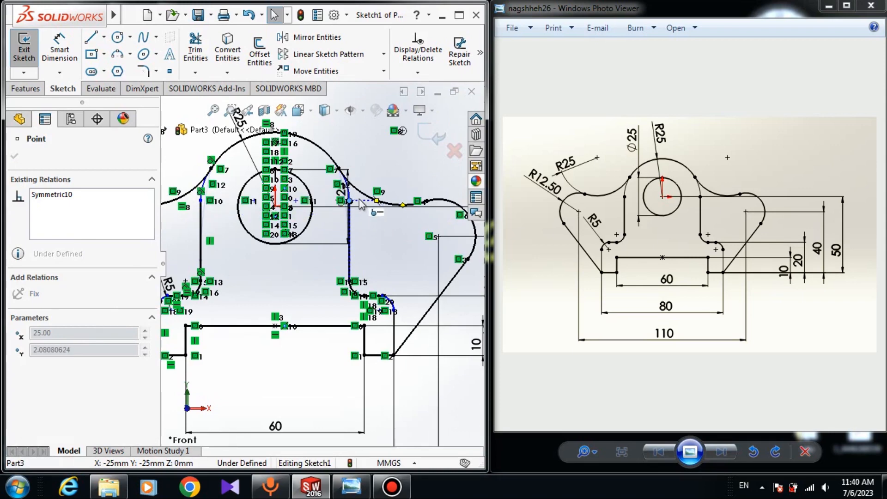
left_click(376, 200)
scroll(370, 189, "down", 2)
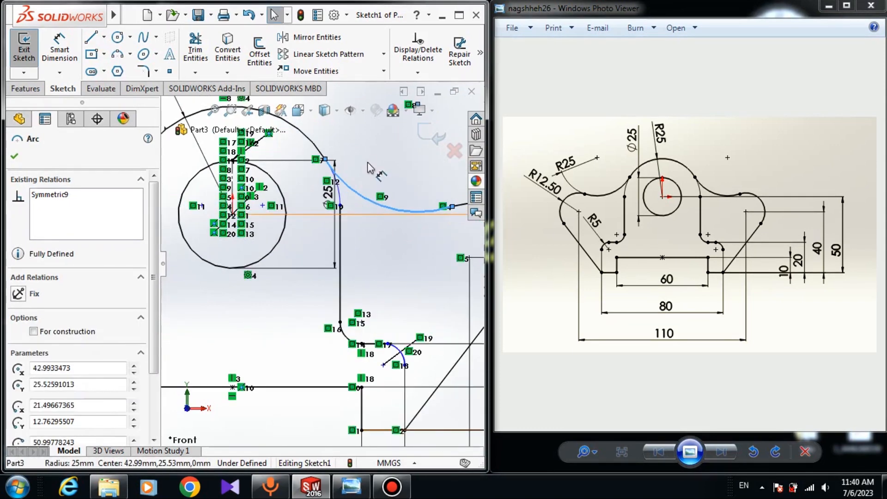
left_click(368, 168)
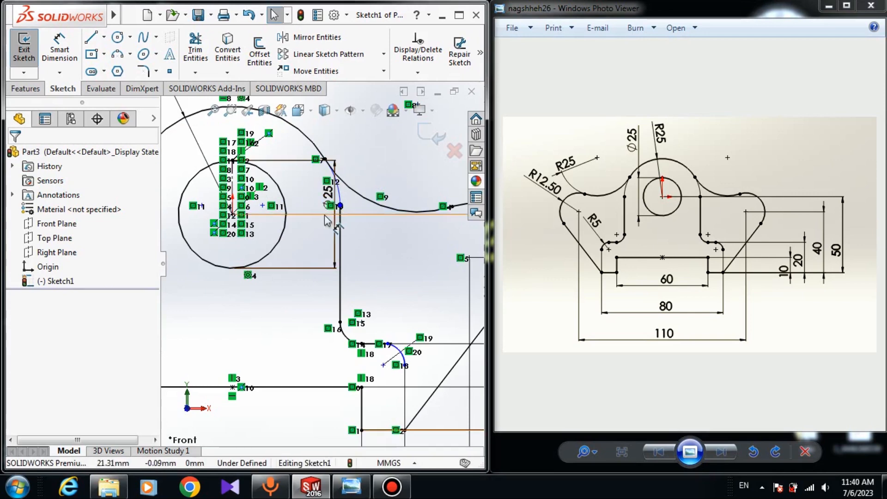
left_click_drag(340, 206, 319, 243)
left_click(352, 201)
scroll(352, 202, "down", 5)
left_click(350, 245)
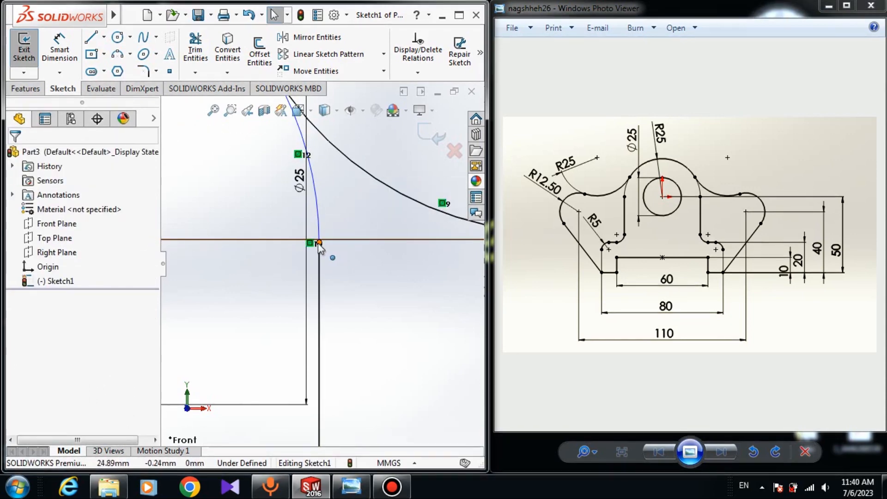
Align the right vertical line's upper end point horizontally with the junction of the right concave arc and the right lobe arc.
left_click(319, 242)
scroll(353, 254, "up", 3)
scroll(437, 261, "up", 1)
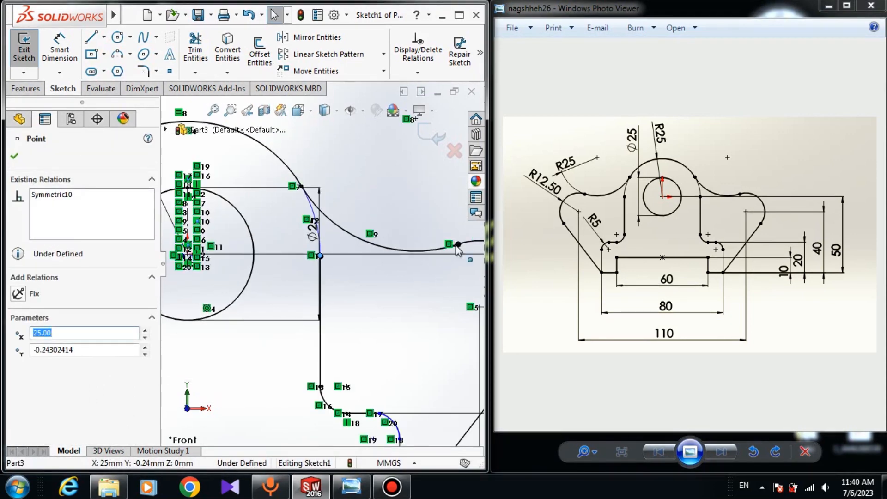
left_click(458, 244, "ctrl")
left_click(21, 367)
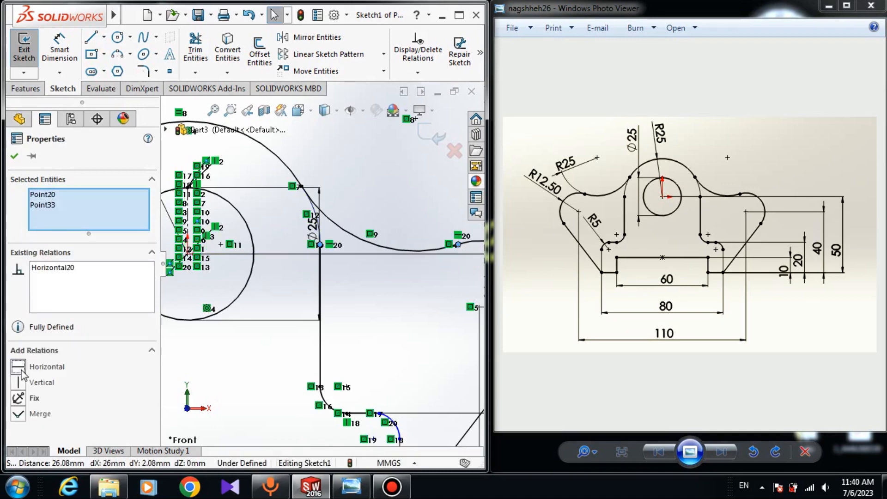
left_click(326, 299)
Hide the sketch relation symbols to inspect the remaining undefined geometry.
scroll(326, 300, "up", 5)
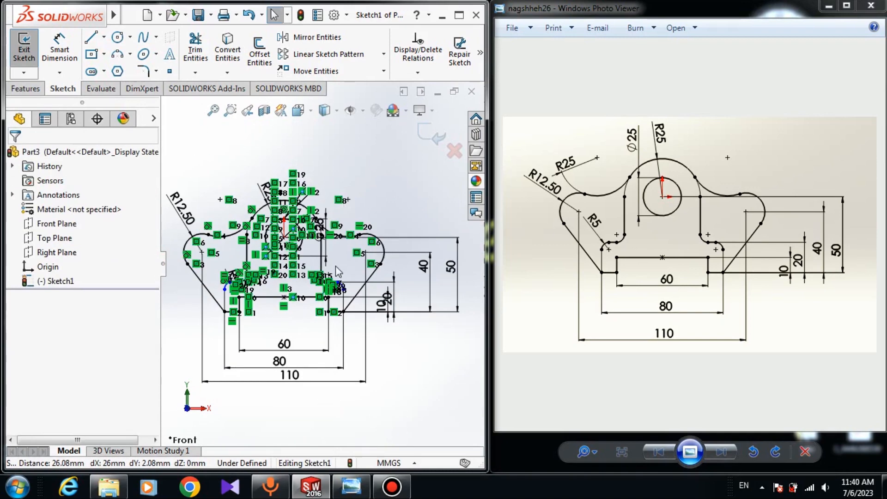
scroll(240, 289, "down", 5)
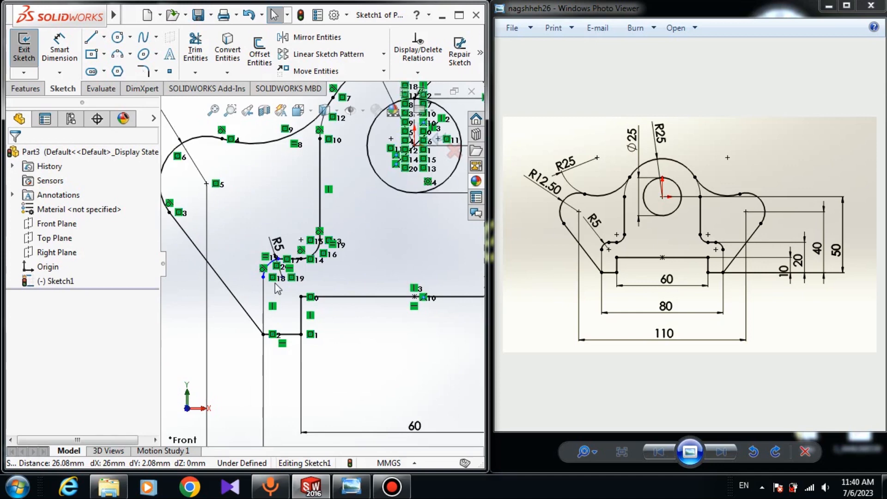
scroll(276, 284, "down", 5)
scroll(350, 278, "up", 5)
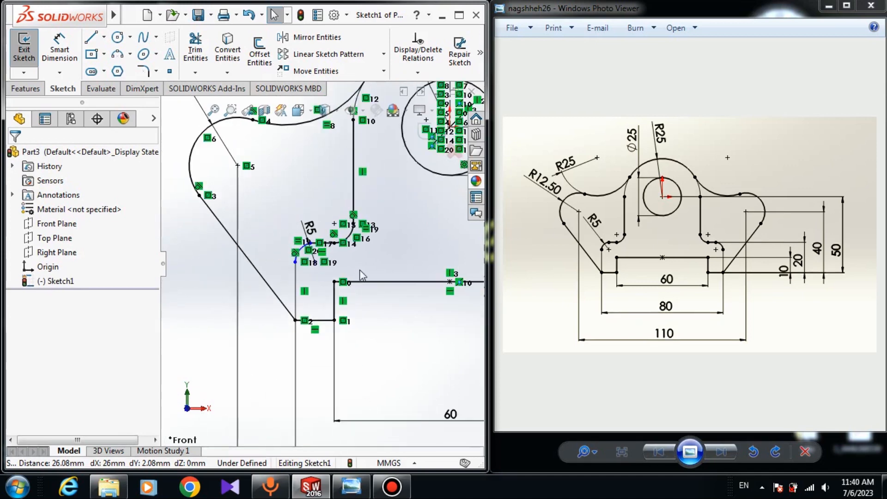
scroll(362, 276, "up", 5)
left_click(361, 111)
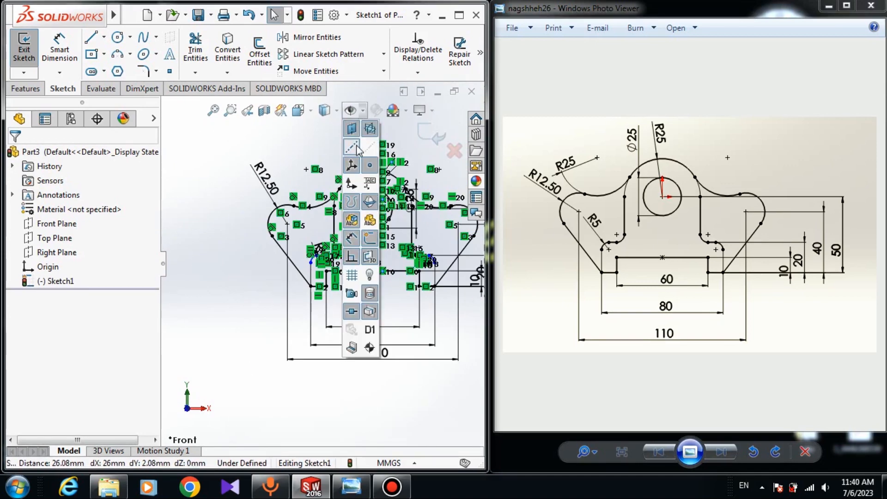
left_click(353, 267)
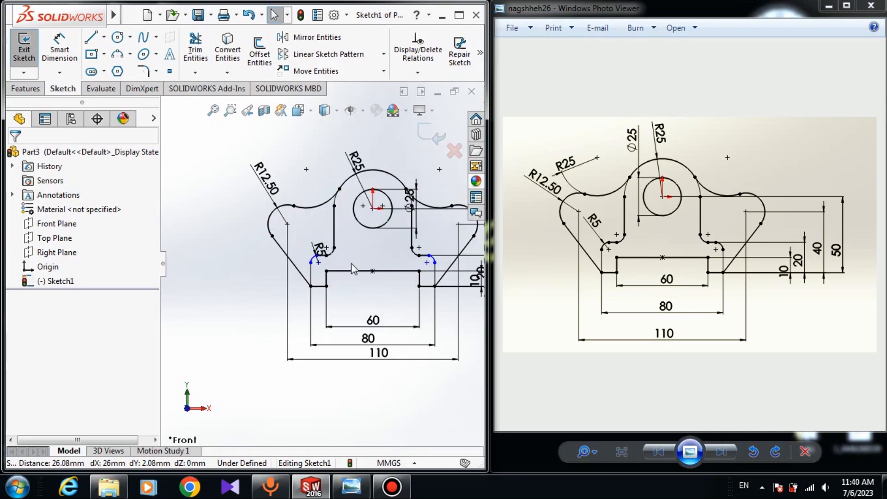
Test both end points of the left R5 outer arc, moving its upper end to about X -34.11, Y -30 mm.
scroll(351, 263, "down", 3)
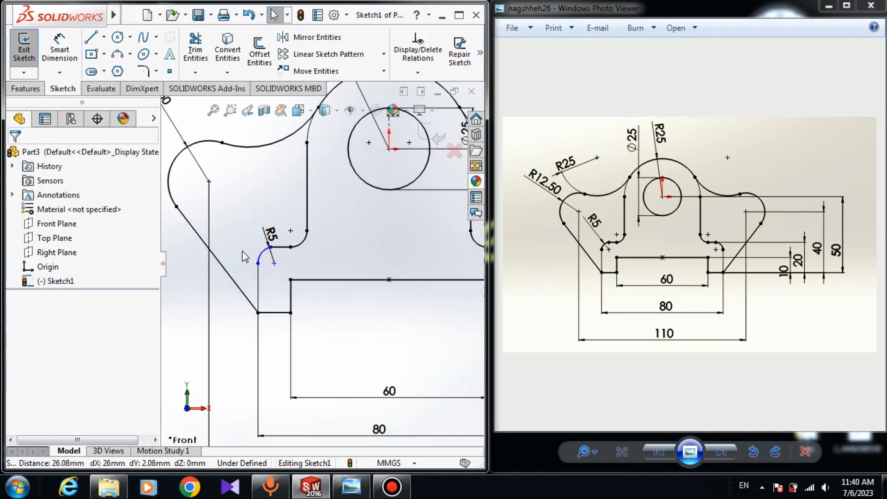
left_click(258, 264)
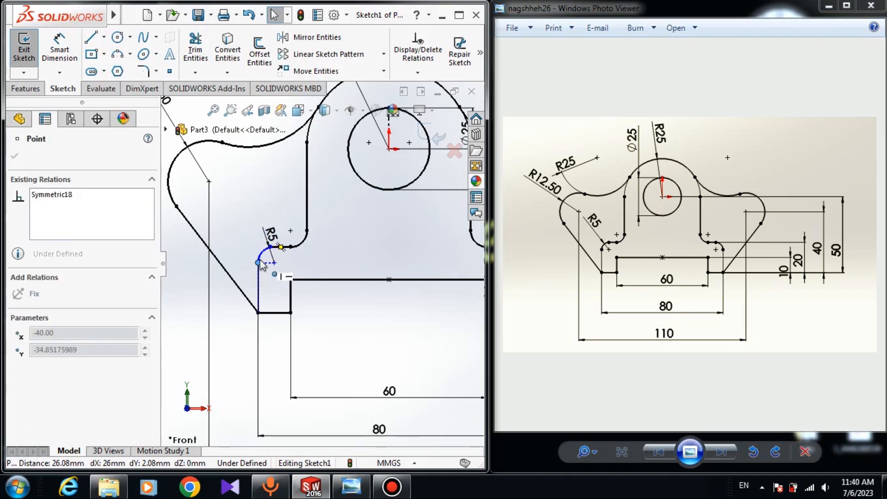
mouse_move(261, 260)
left_mouse_down()
mouse_move(257, 239)
mouse_move(255, 260)
left_mouse_up()
scroll(255, 261, "down", 2)
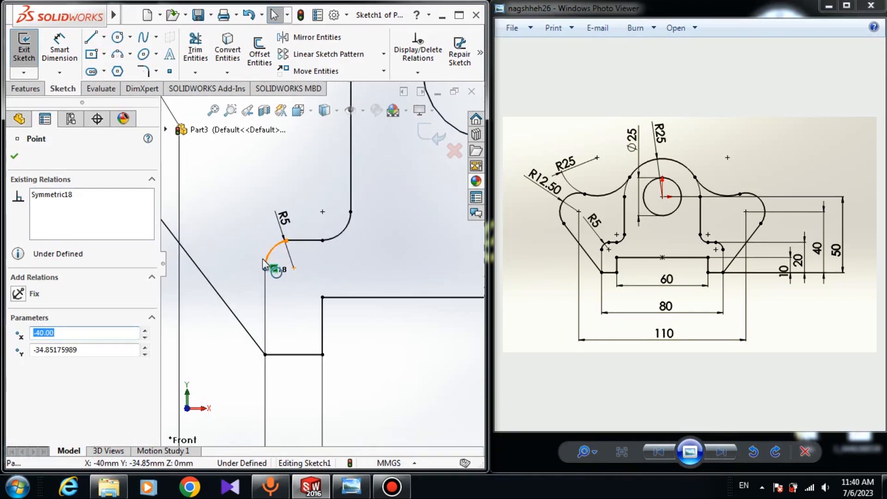
key("Escape")
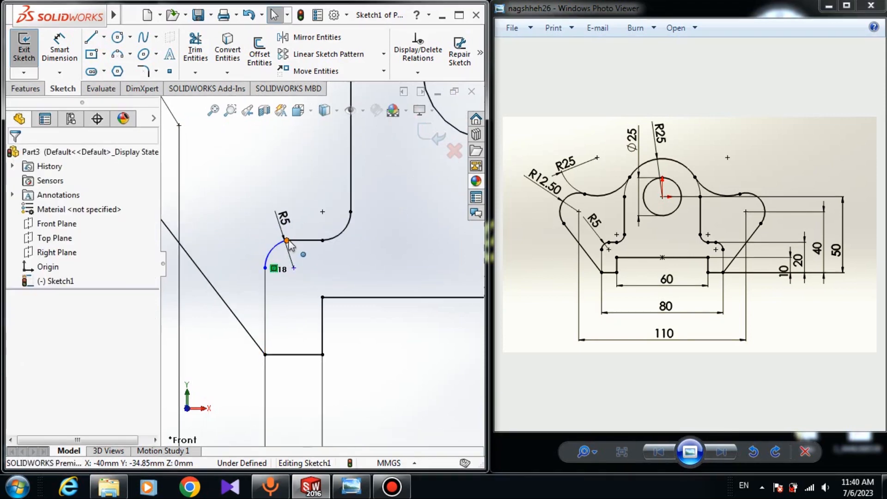
mouse_move(286, 240)
left_mouse_down()
mouse_move(283, 221)
mouse_move(298, 246)
mouse_move(289, 242)
left_mouse_up()
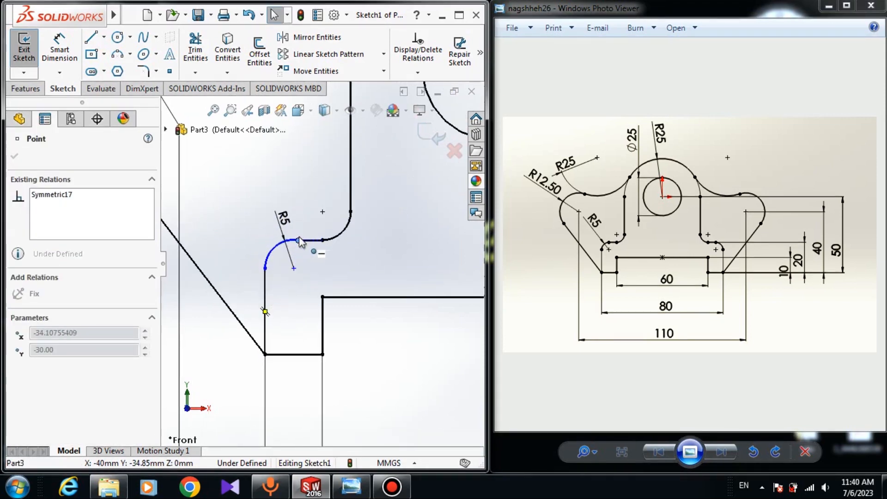
key("Escape")
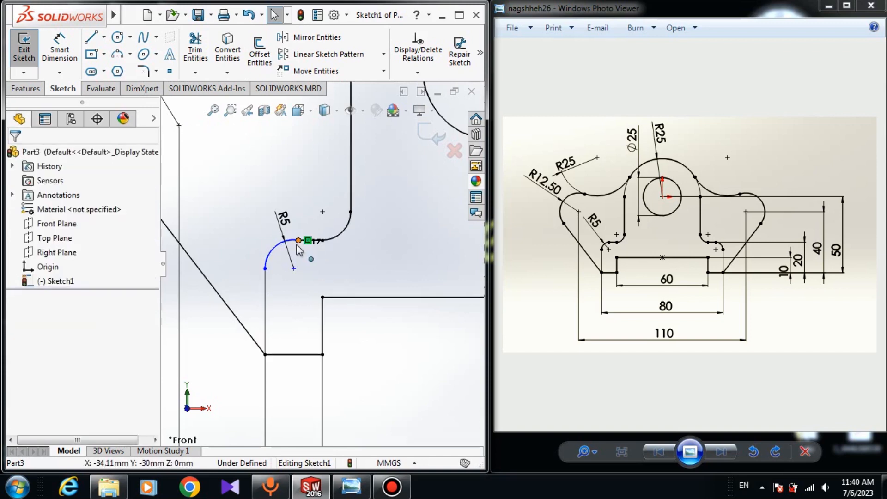
Align the upper end point of the left R5 outer arc vertically with the arc's center point.
scroll(291, 242, "down", 2)
left_click(310, 242)
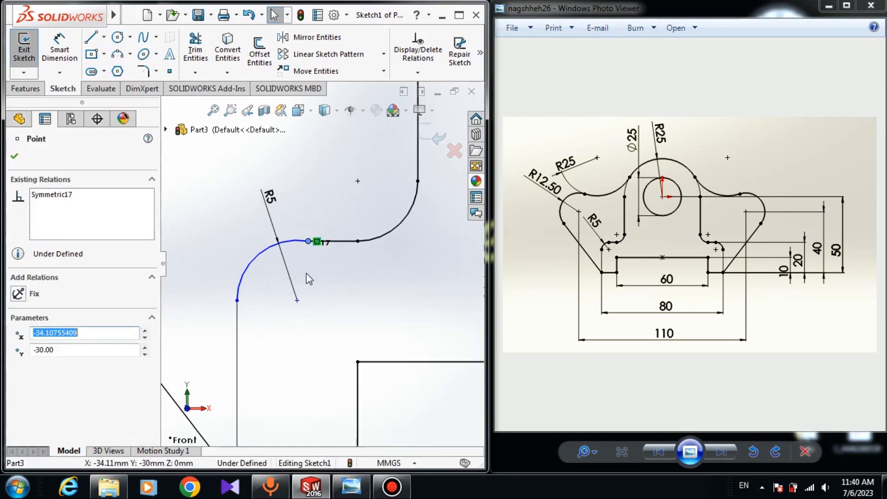
left_click(297, 301, "ctrl")
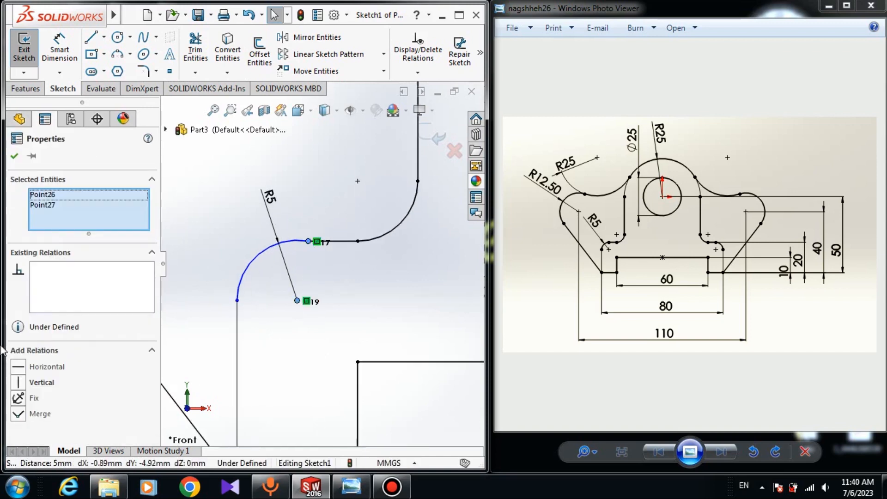
left_click(18, 382)
key("Escape")
Move the center hole's diameter dimension to the left of the hole.
scroll(300, 268, "up", 4)
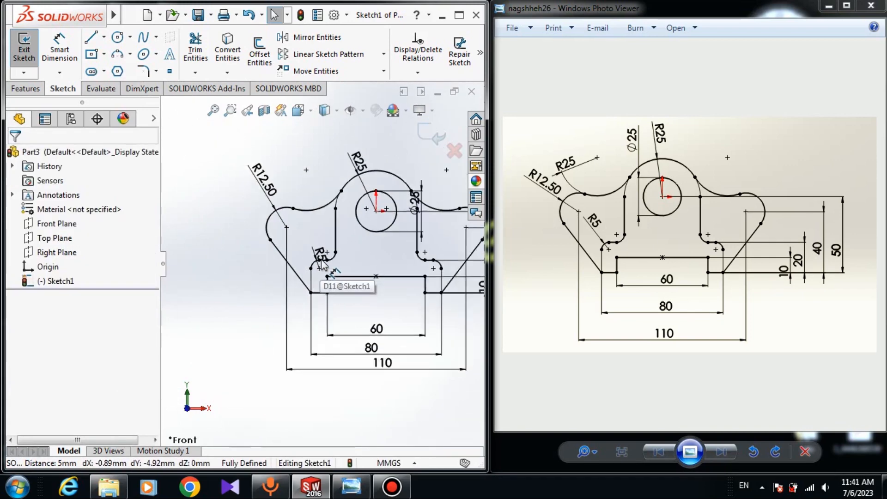
scroll(322, 264, "up", 3)
scroll(401, 238, "down", 2)
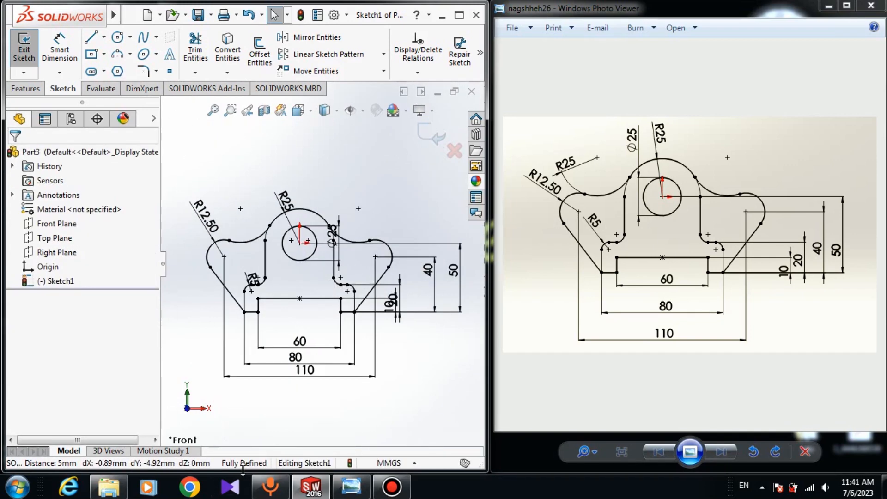
left_click(244, 312)
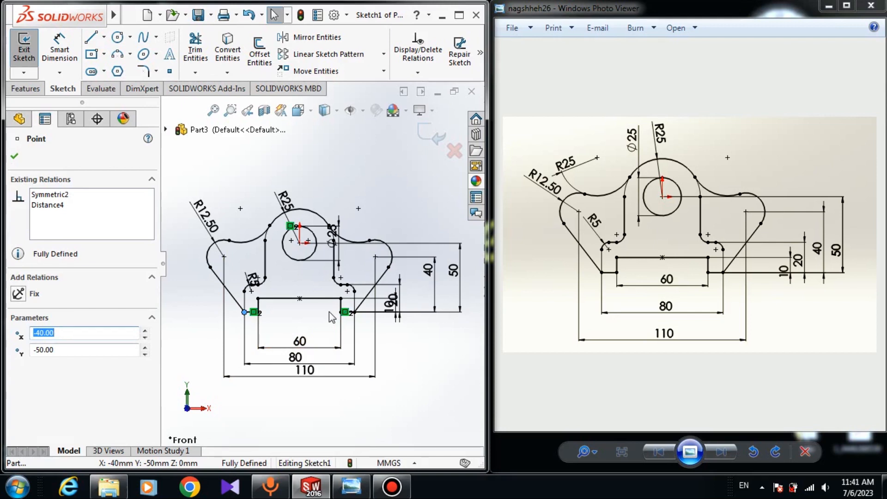
key("Escape")
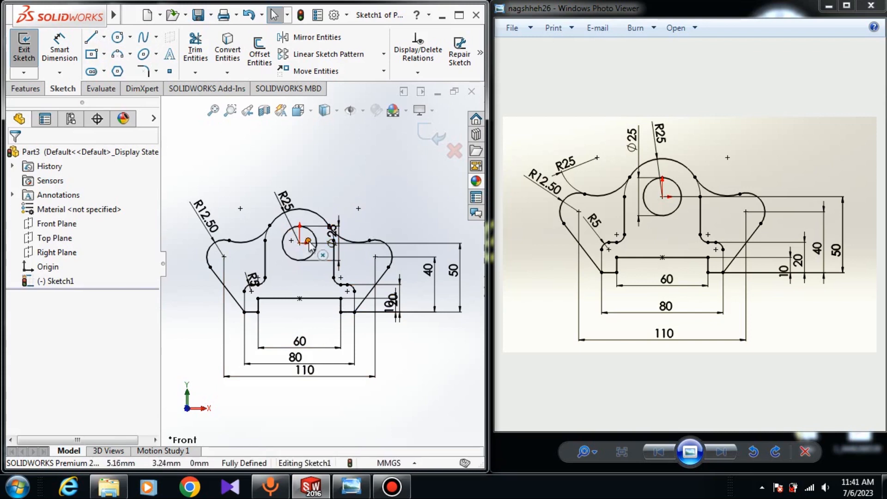
left_click_drag(348, 251, 244, 223)
Minimize the reference drawing and resize the center hole to a diameter of about 15.01 mm.
left_click(828, 6)
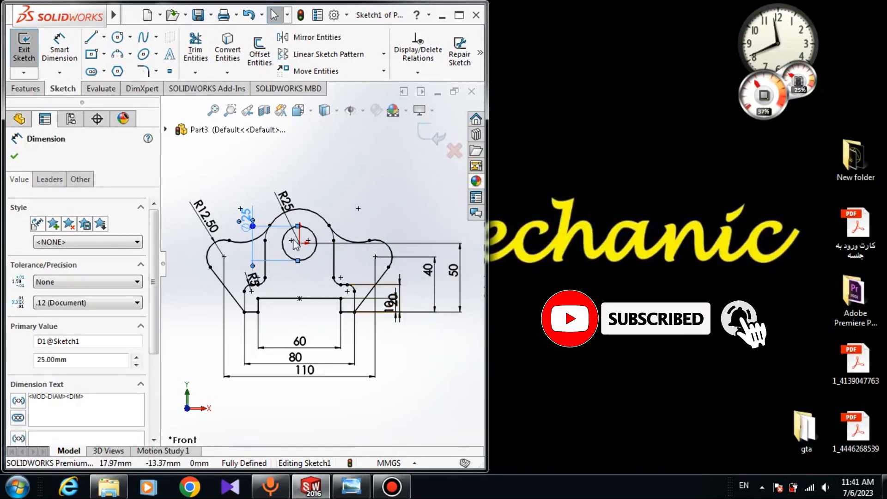
left_click_drag(248, 220, 348, 239)
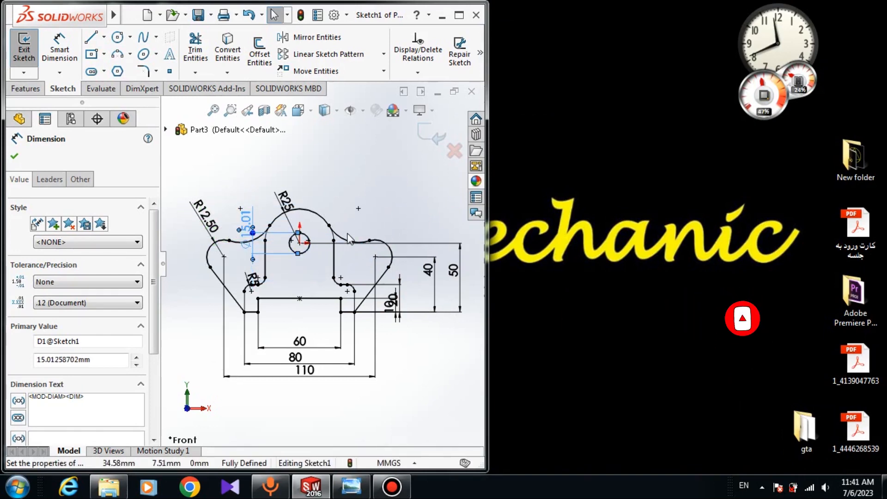